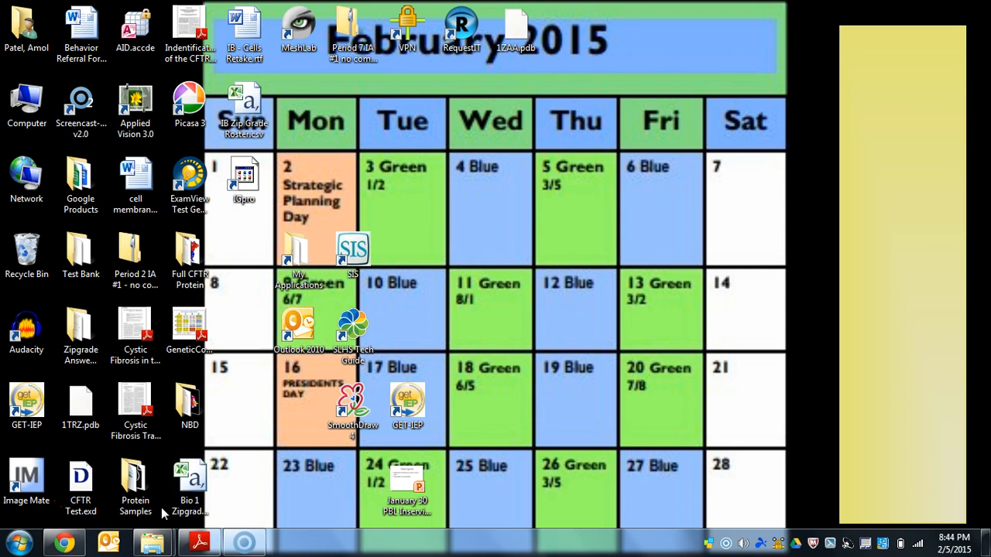
- Bring up the insulin folder window to check its contents, and minimize it
mouse_move(153, 543)
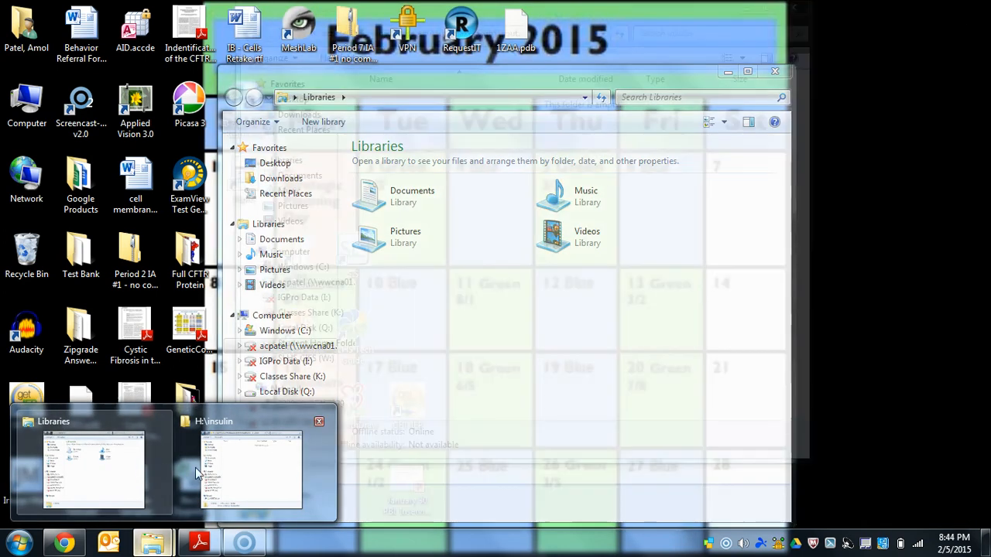
click(203, 469)
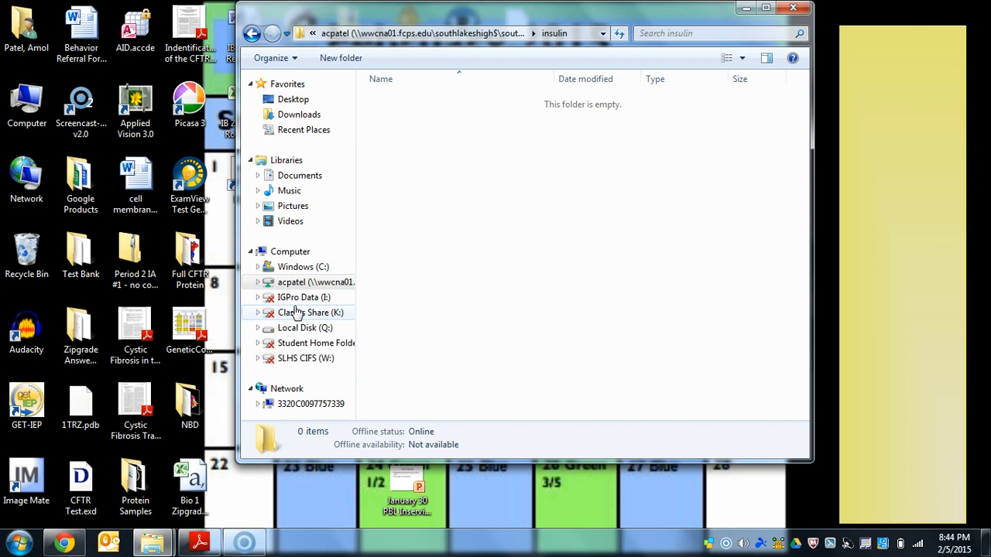
click(739, 12)
- In a new Chrome tab, search for "smart team resources" and open the MSOE SMART Teams Resources page
click(65, 542)
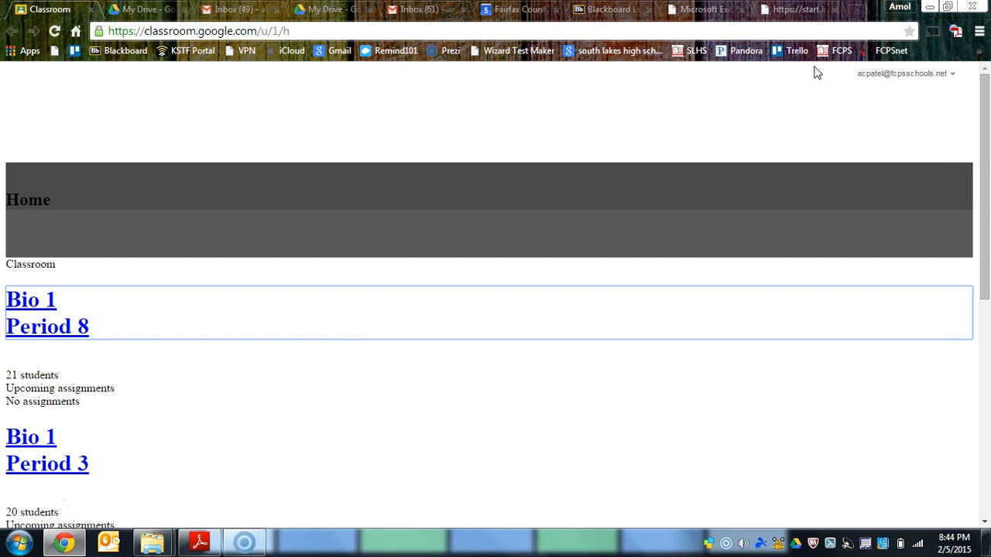
click(855, 9)
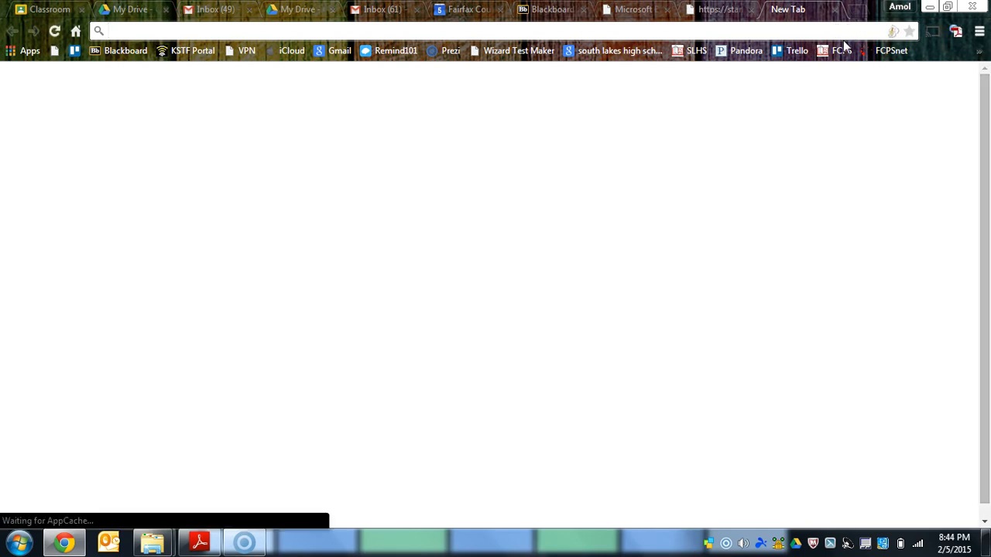
text(smart team resources)
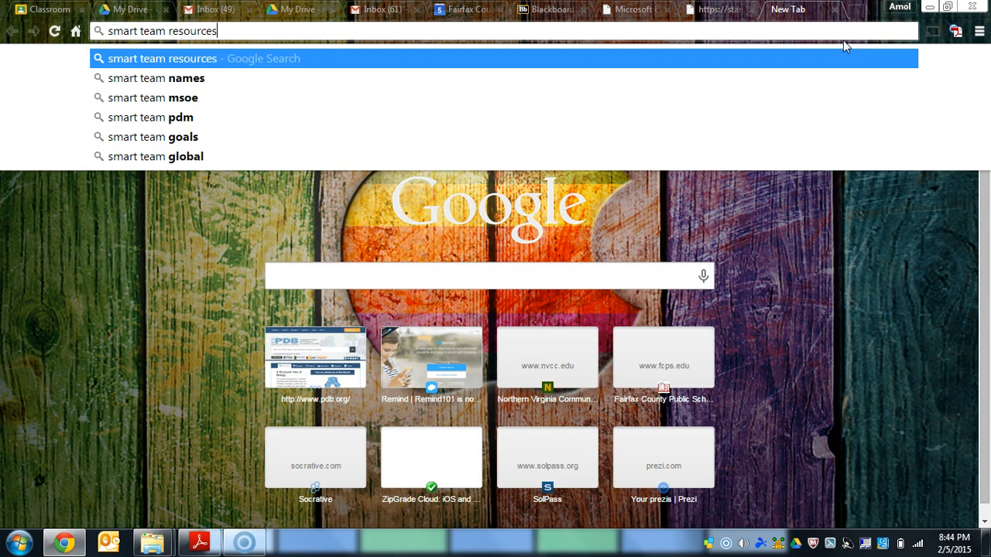
key(Return)
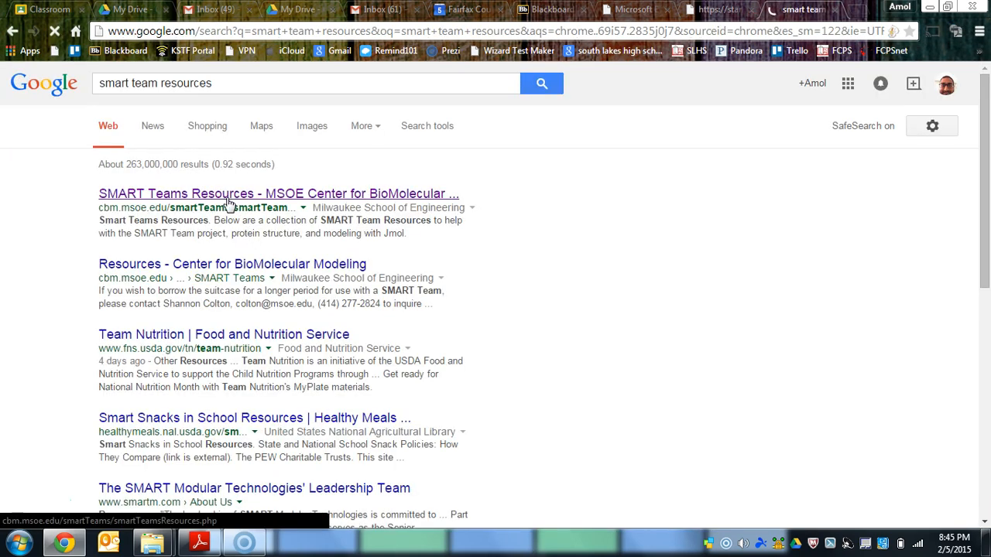
click(200, 195)
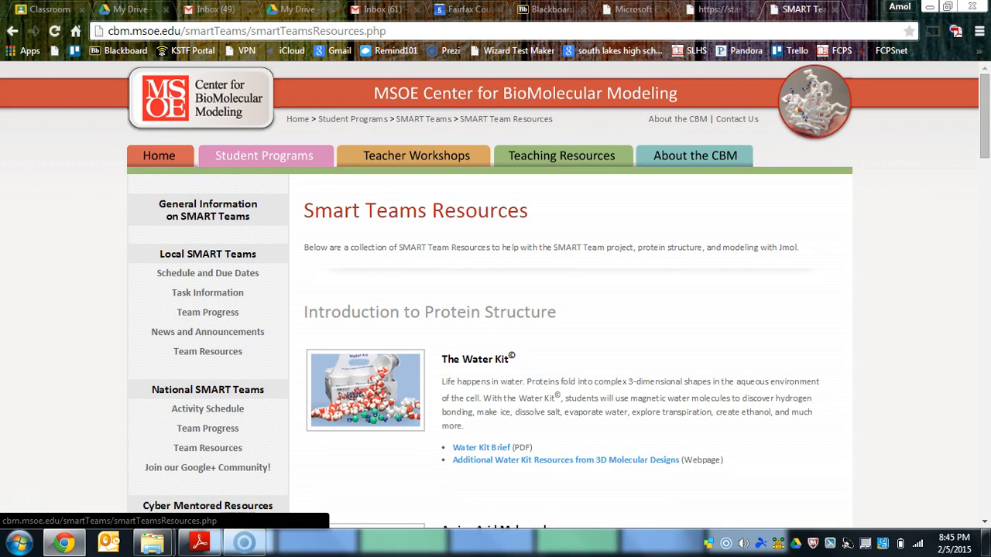
- Start downloading the Jmol Version 14.2.1 (Mac or PC) ZIP from the Jmol Molecular Visualization section
scroll(642, 410, down, 5)
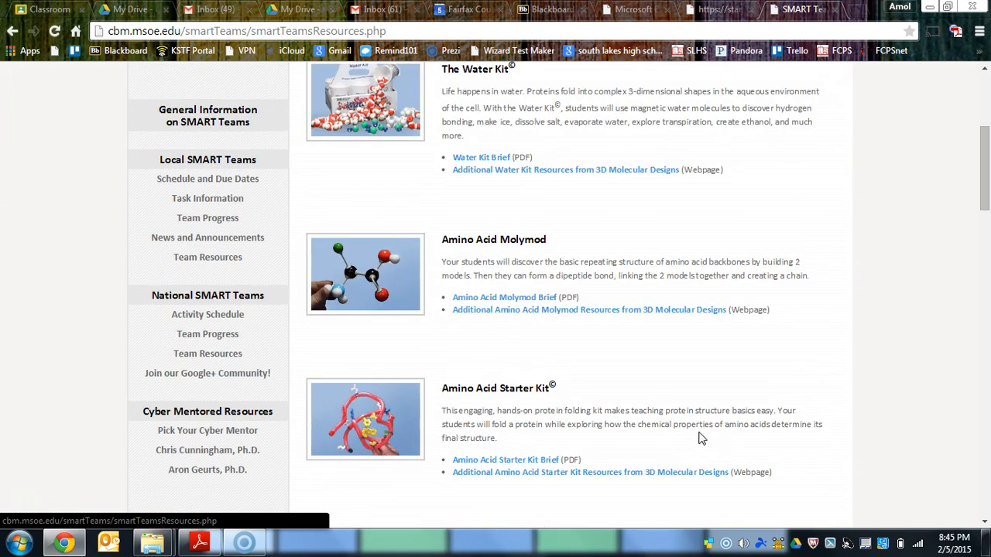
scroll(414, 282, down, 7)
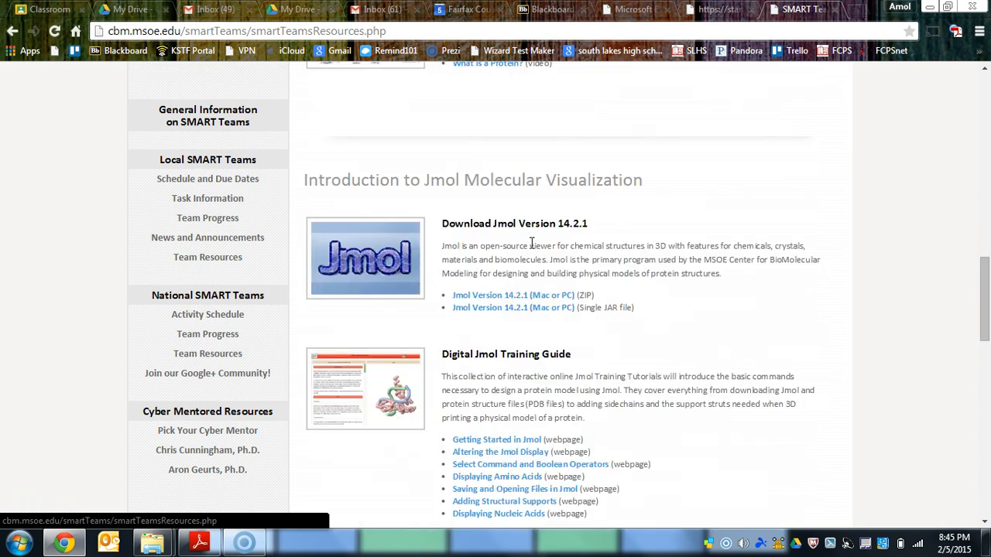
click(556, 300)
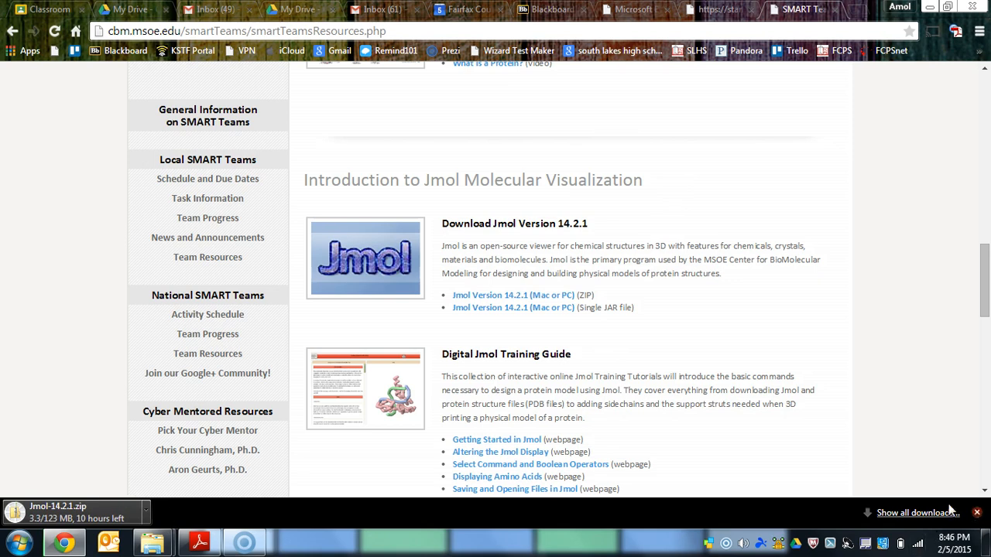
- Cancel the Jmol-14.2.1.zip download and dismiss the downloads bar
click(146, 511)
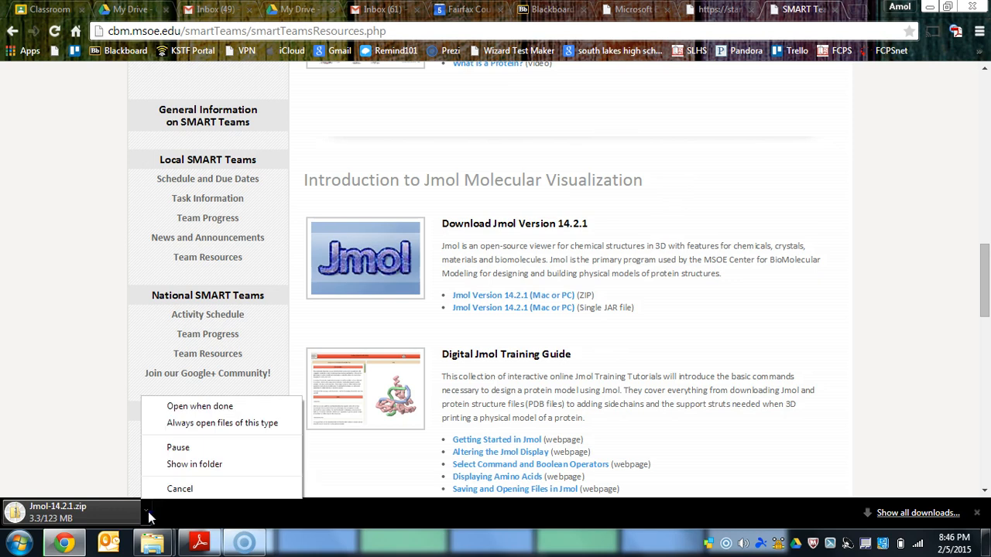
click(184, 489)
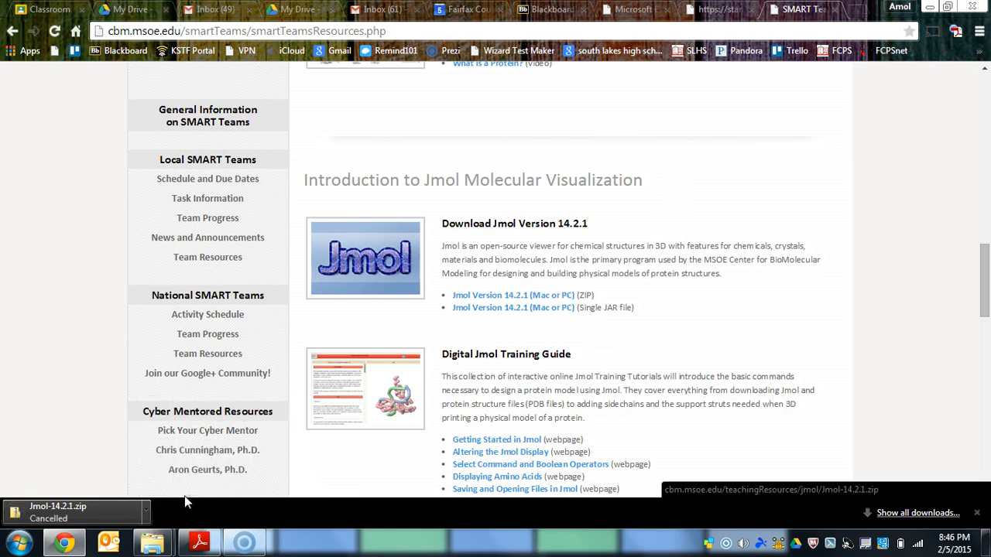
click(976, 513)
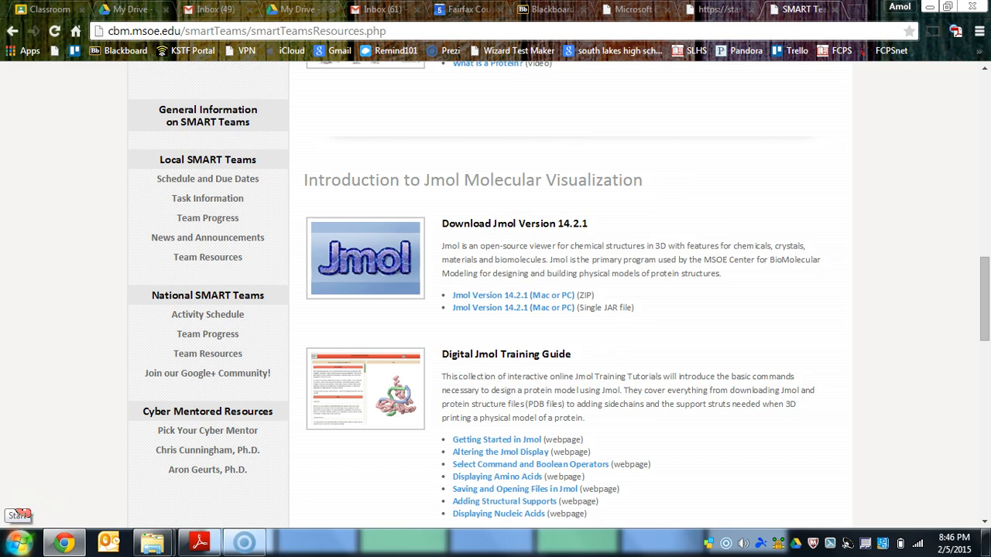
- Search the computer's installed programs for "jmol"
click(15, 551)
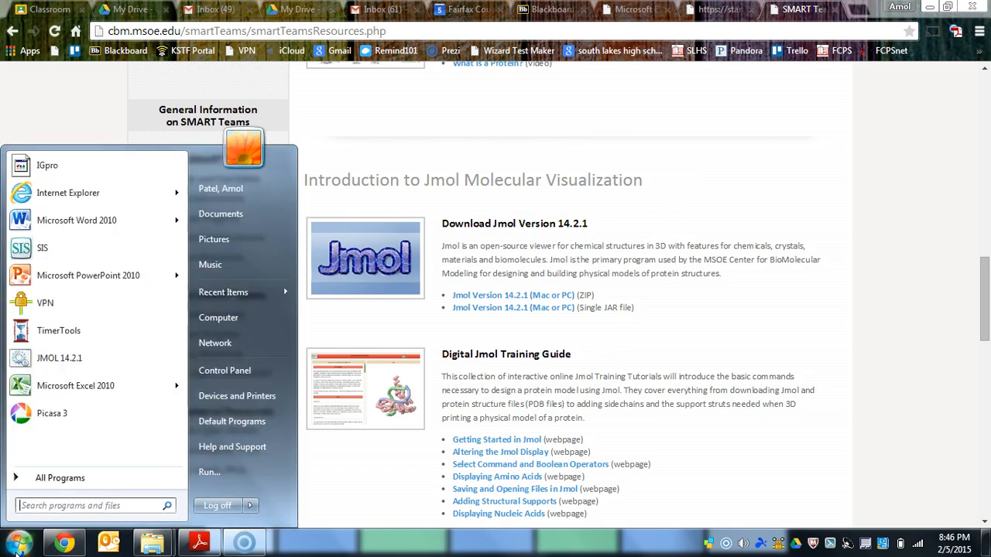
click(87, 505)
text(jmol)
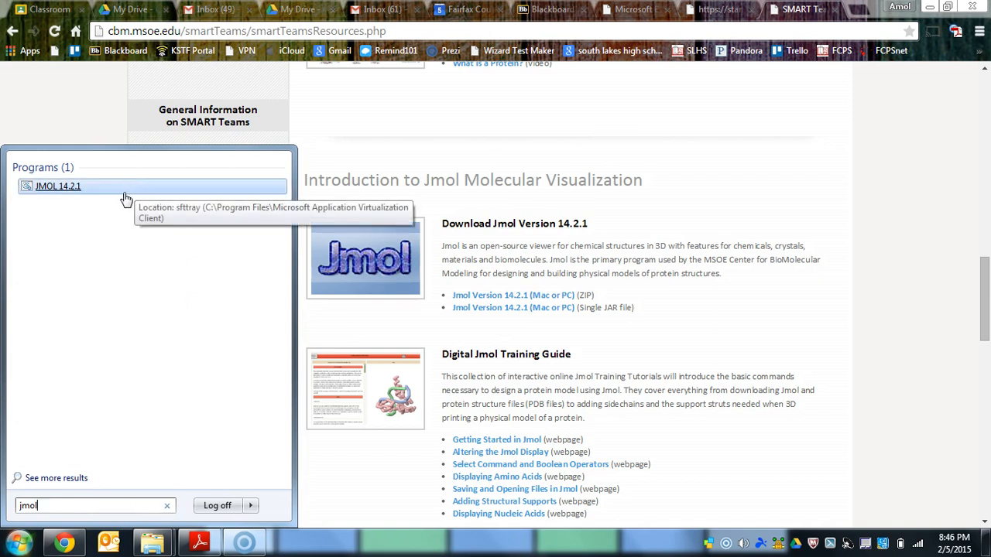
- Minimize the browser and launch JMOL 14.2.1 from the installed programs
click(931, 7)
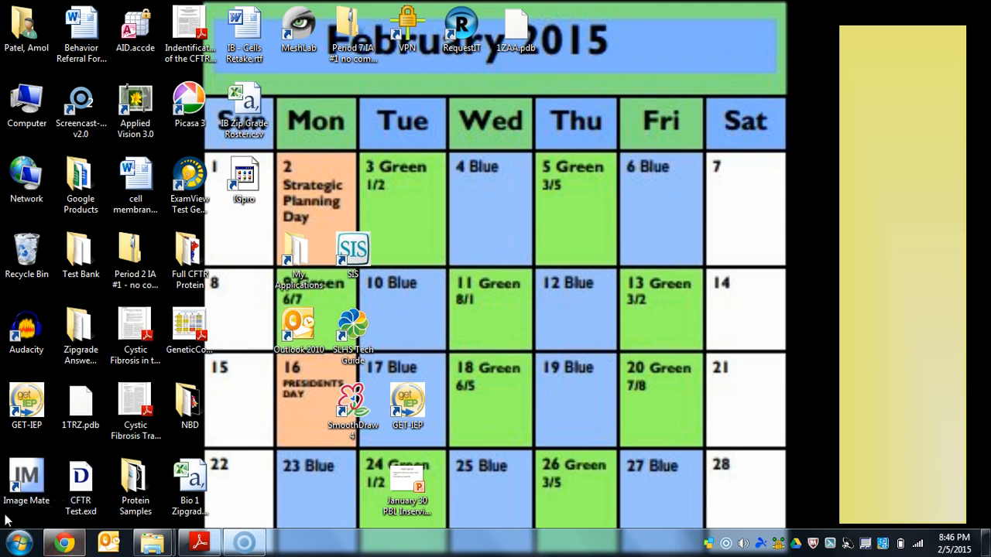
click(19, 542)
text(jmo)
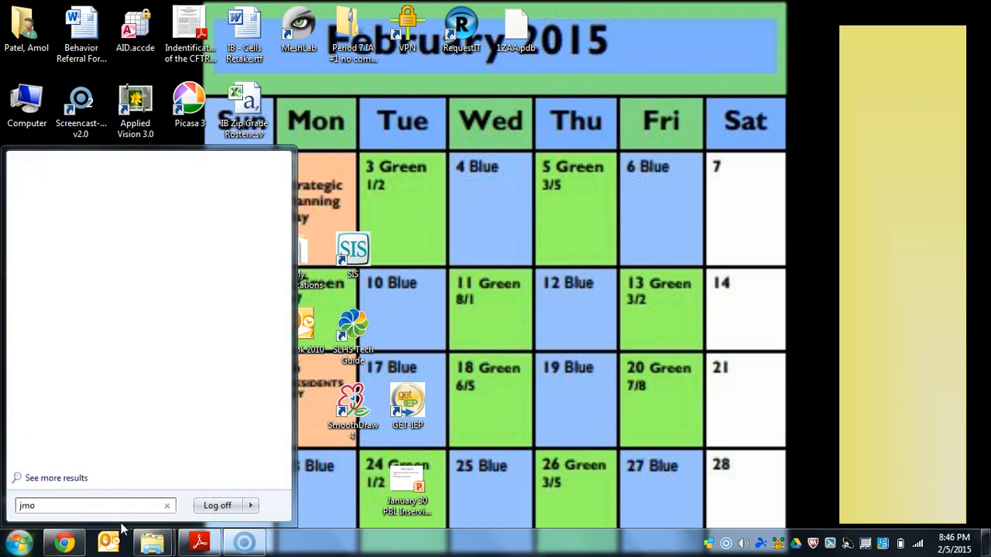
text(l)
click(62, 186)
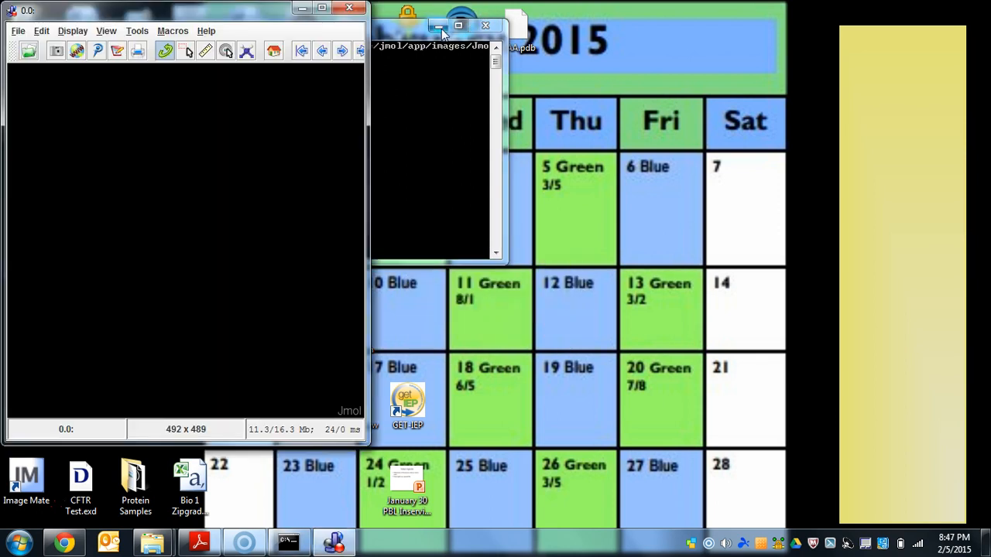
- Open the Jmol script console and move it beside the molecule display window
click(18, 31)
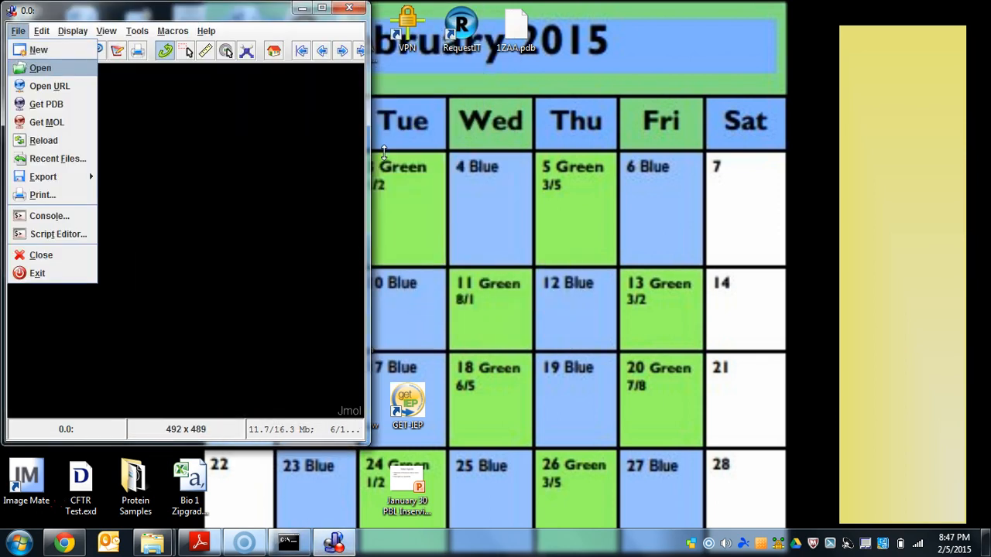
click(48, 216)
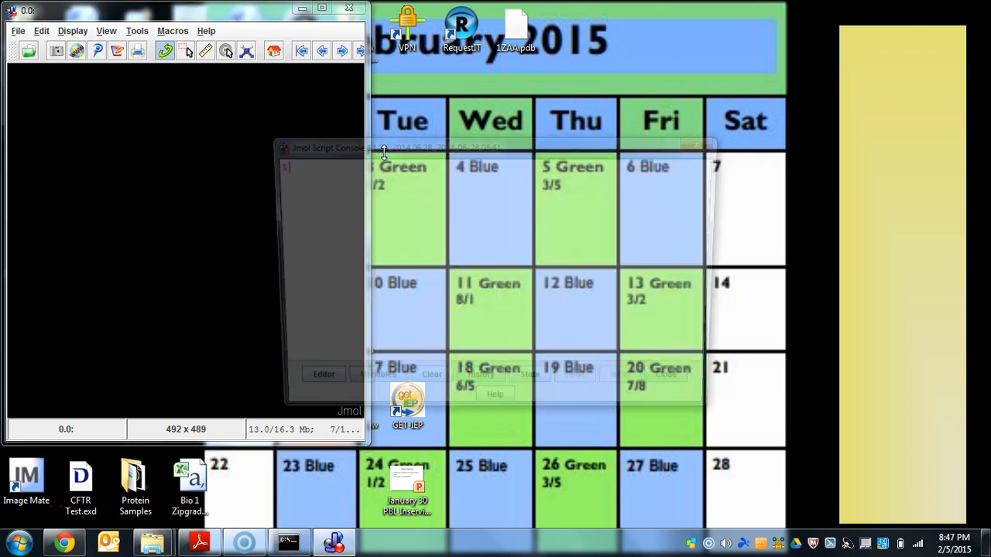
drag(583, 145, 700, 18)
- Enlarge the Jmol display to 876 x 595 and stretch the script console to a matching height beside it
mouse_move(380, 50)
mouse_down()
mouse_move(663, 50)
mouse_move(644, 50)
mouse_up()
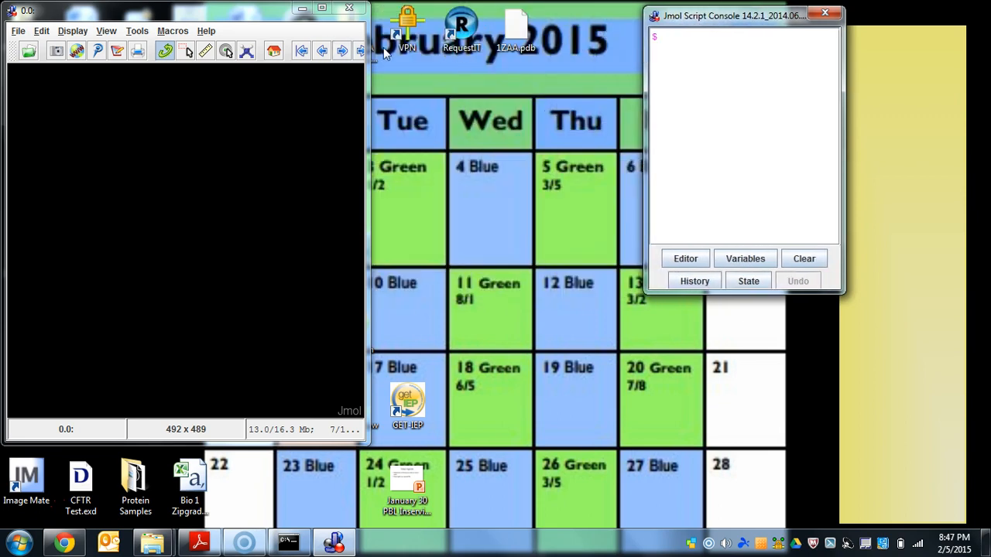
drag(370, 51, 640, 50)
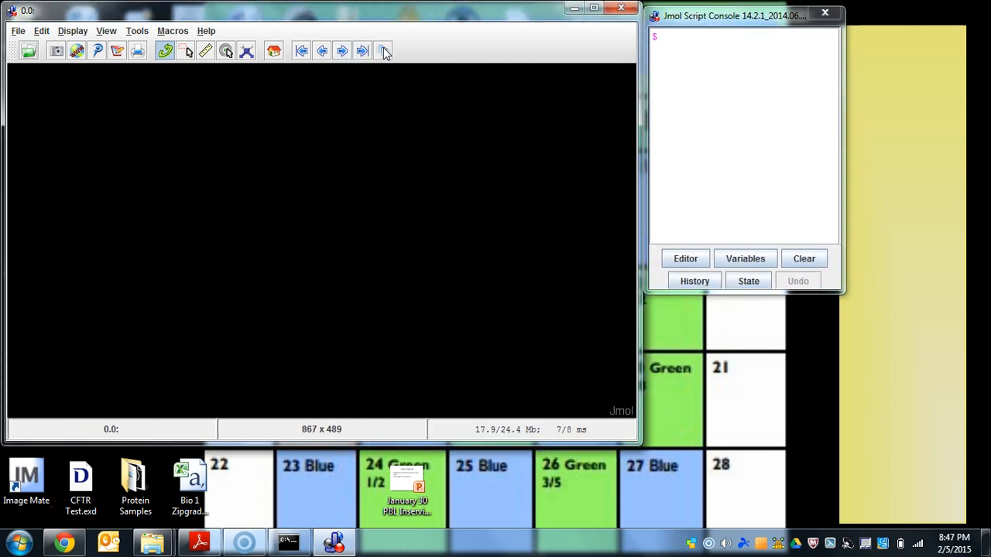
drag(643, 432, 647, 523)
drag(731, 292, 731, 519)
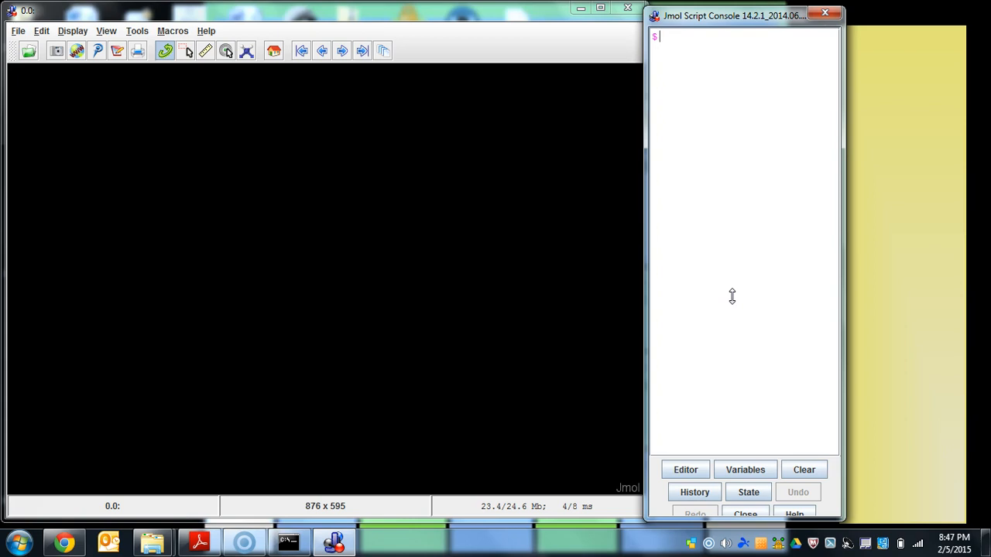
drag(731, 15, 733, 11)
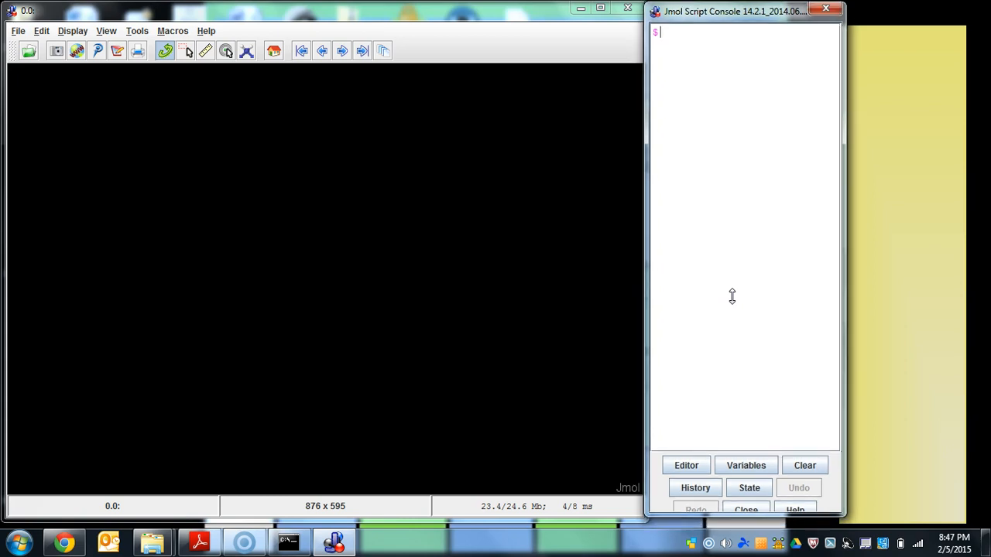
click(71, 548)
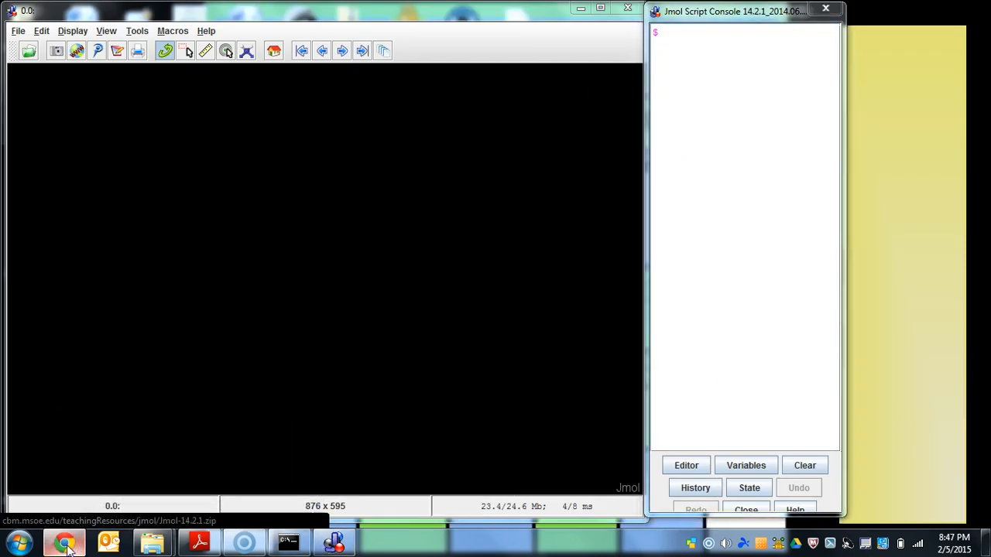
click(67, 545)
click(68, 546)
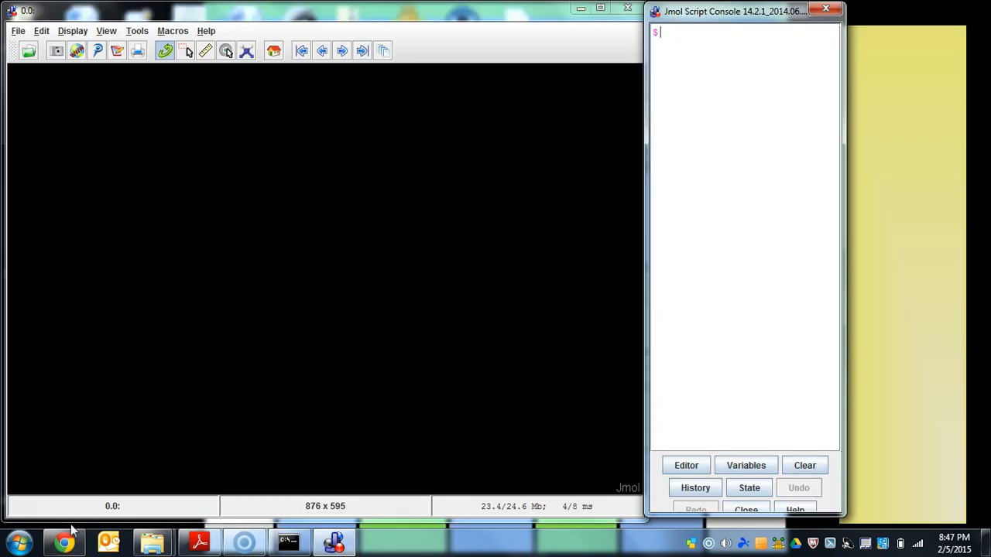
click(72, 548)
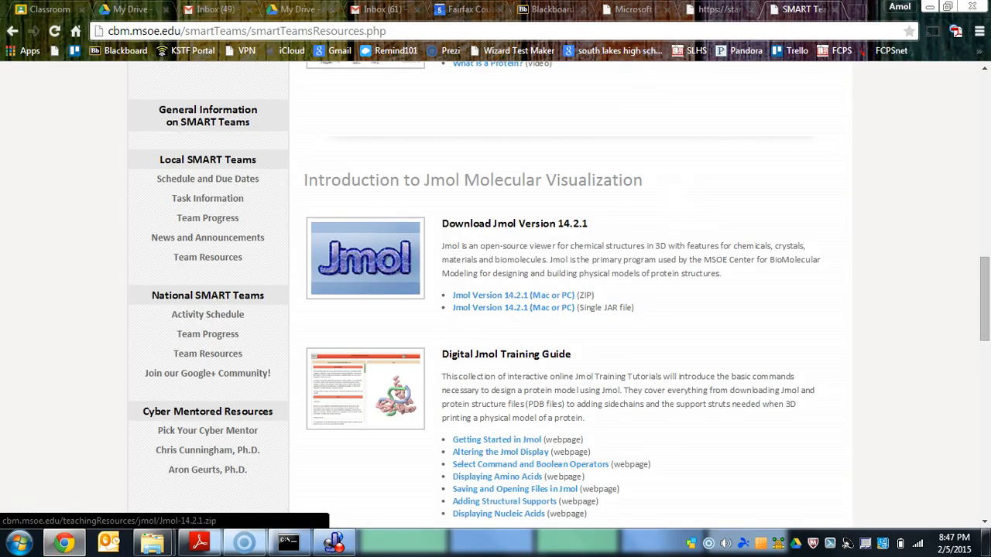
click(825, 29)
text(www.)
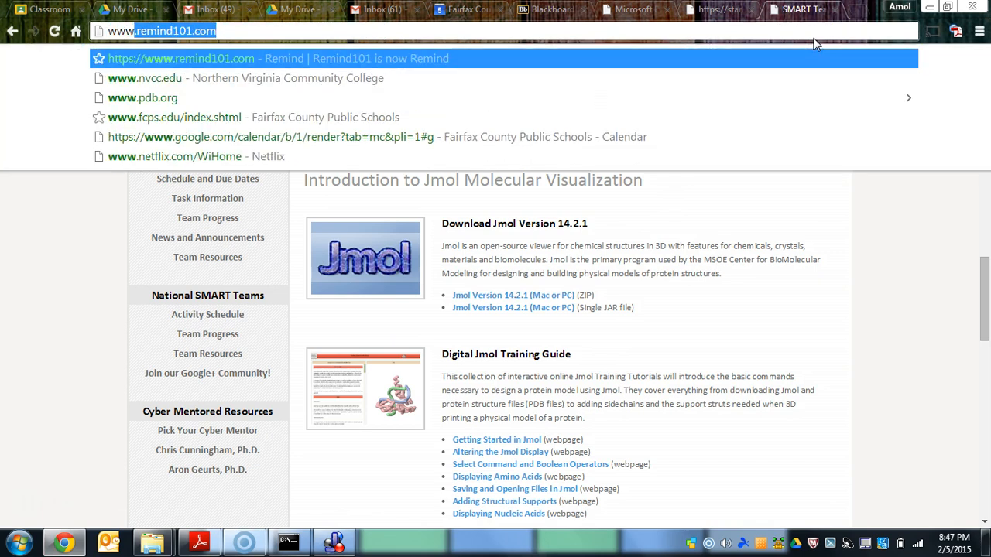
text(pdb.org)
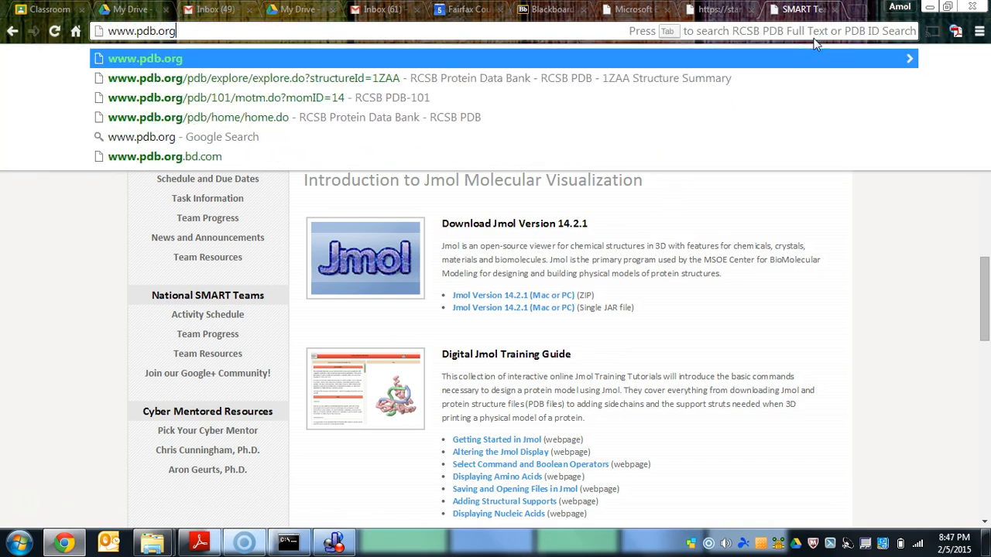
key(Return)
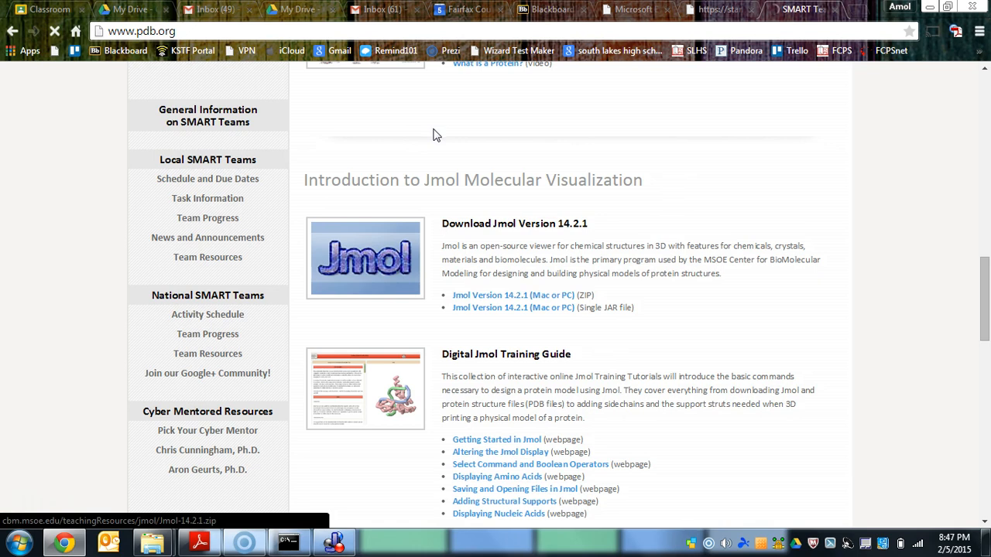
click(216, 32)
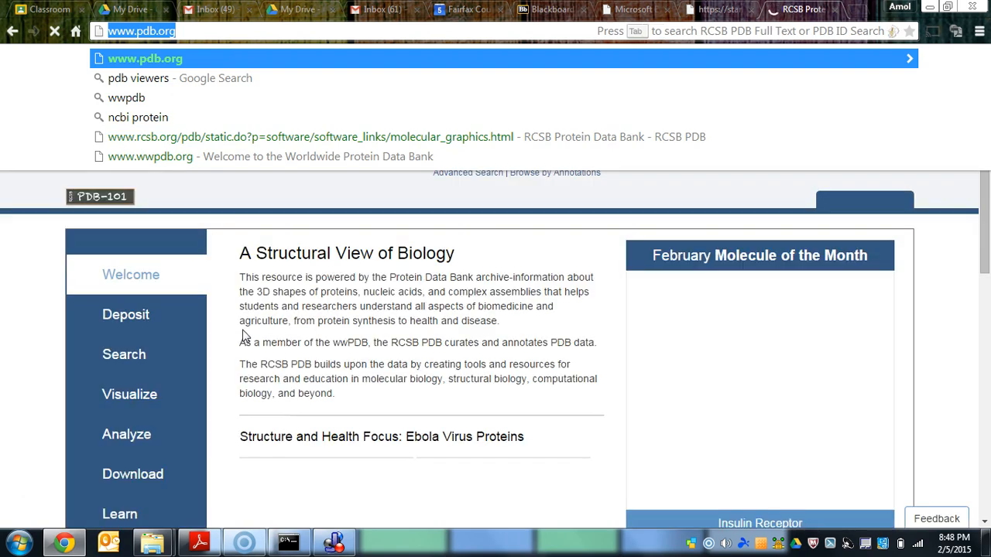
- Open the February Molecule of the Month article on the Insulin Receptor from the PDB home page
click(985, 225)
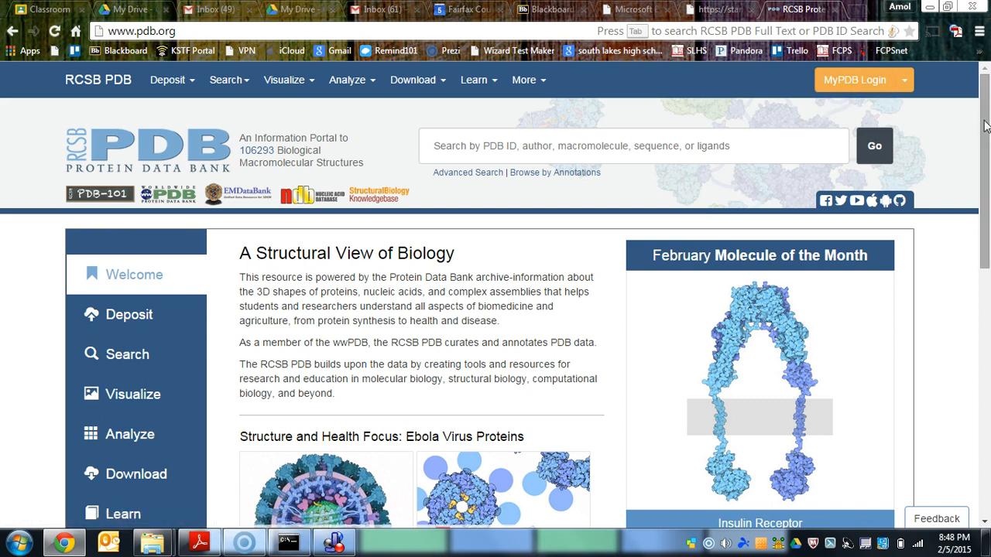
drag(983, 126, 968, 162)
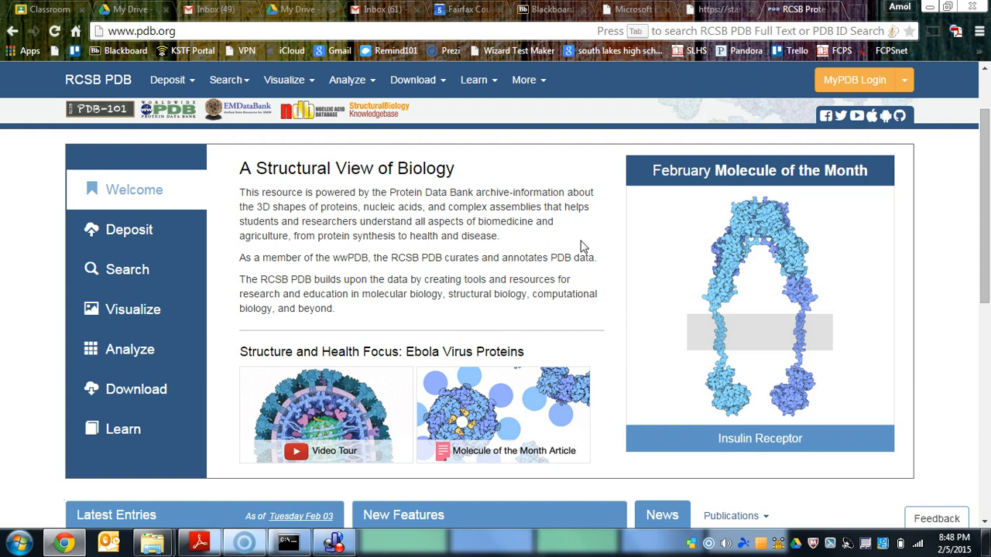
click(758, 169)
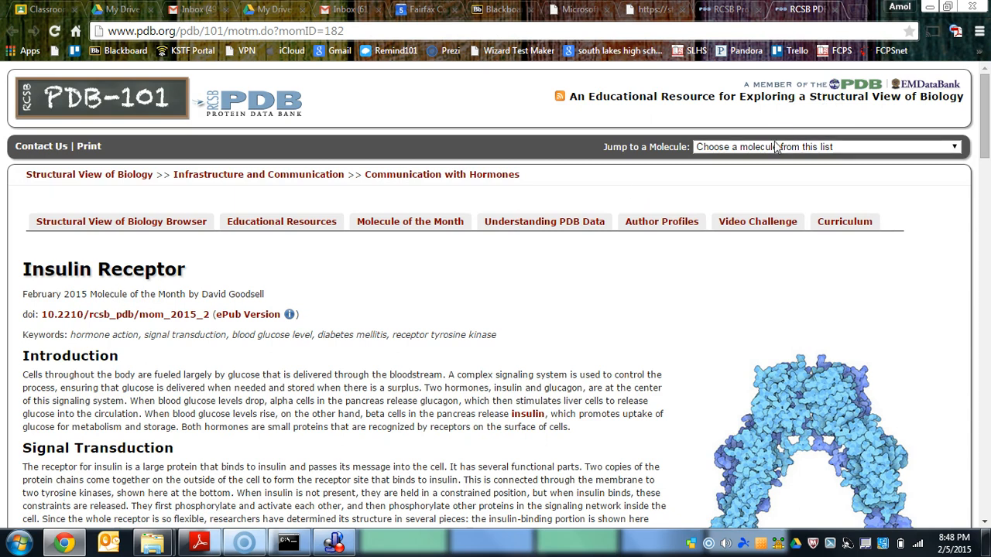
- Jump to the Insulin article using the PDB-101 molecule list
click(720, 149)
scroll(735, 246, down, 8)
scroll(735, 246, down, 15)
scroll(735, 246, up, 15)
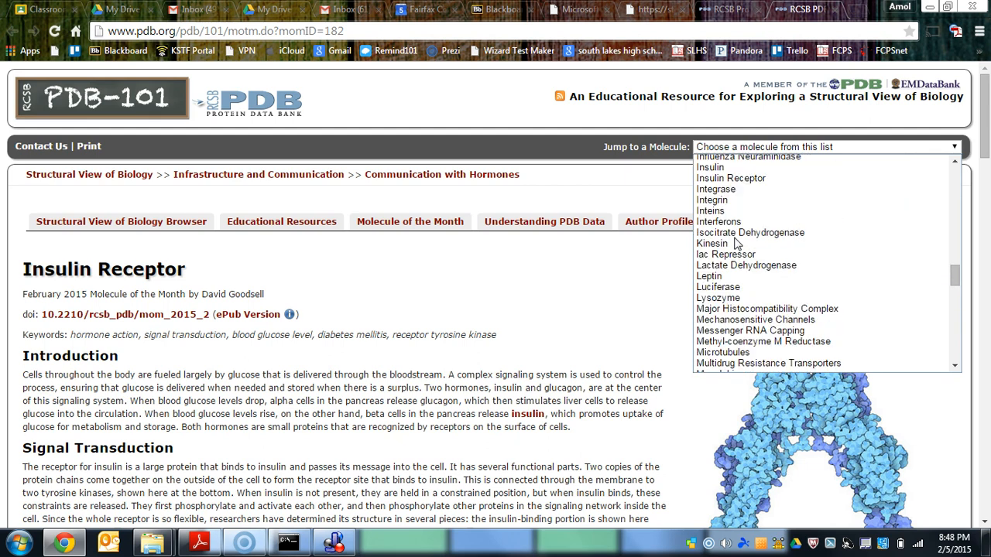
click(728, 167)
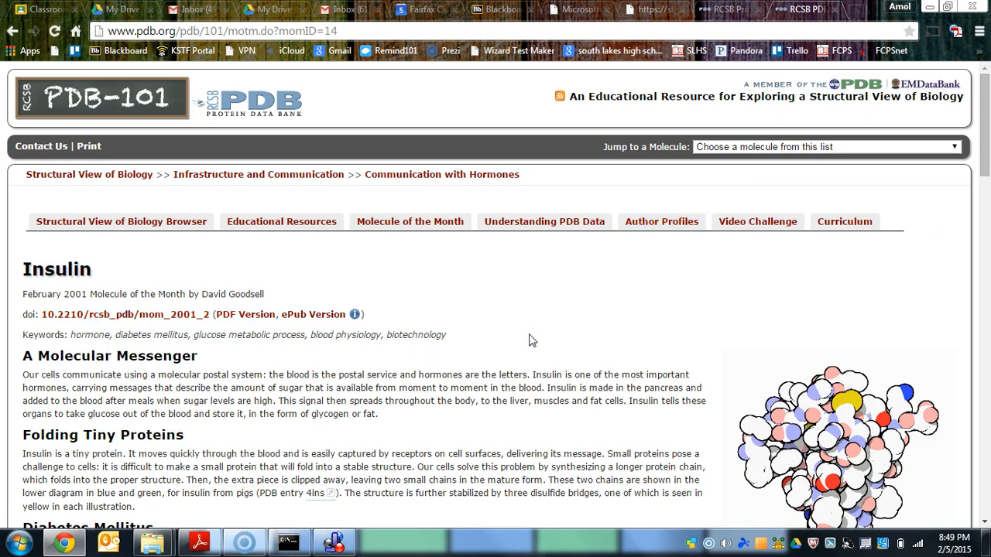
- Open the 1trz structure entry linked in the Insulin article's Exploring the Structure section
scroll(383, 341, down, 4)
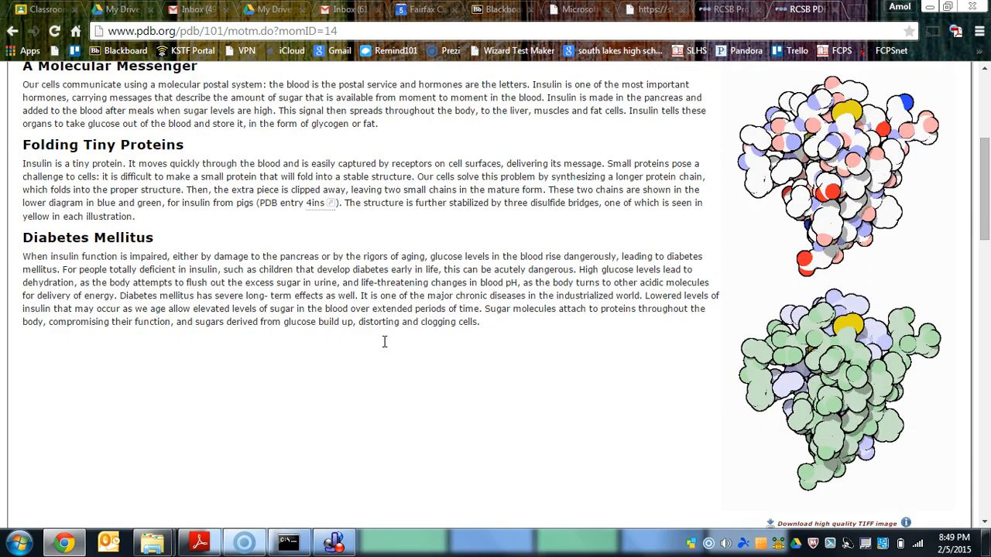
scroll(383, 344, down, 6)
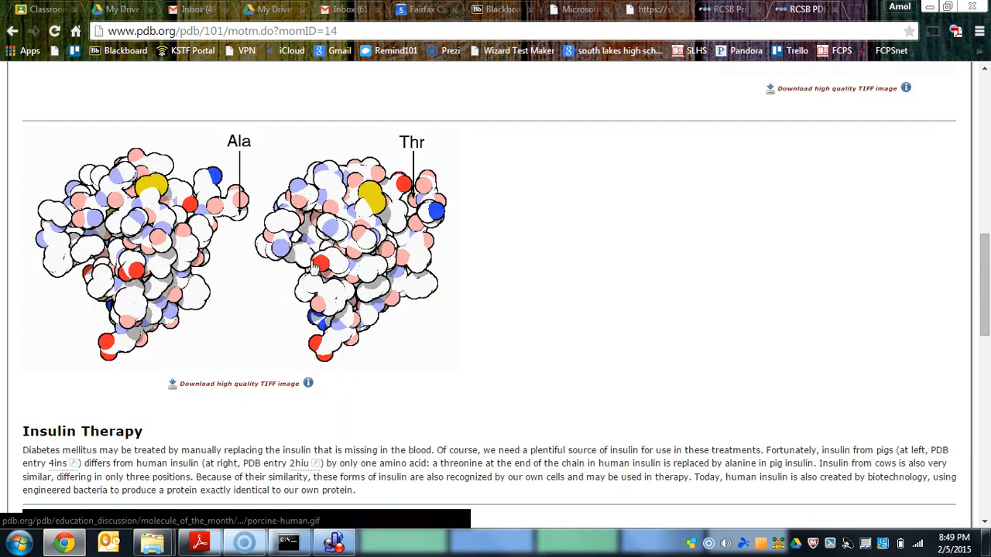
scroll(314, 266, down, 11)
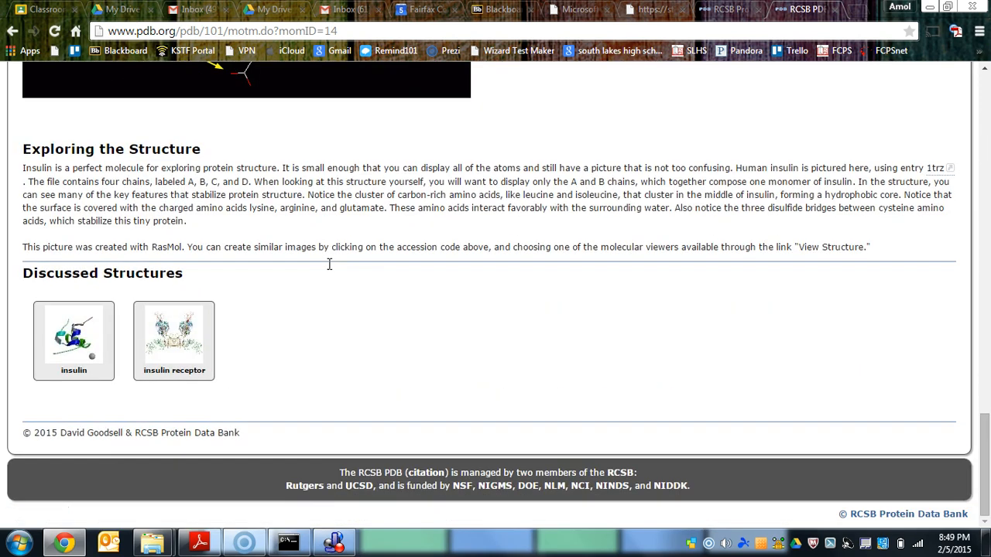
scroll(249, 253, up, 3)
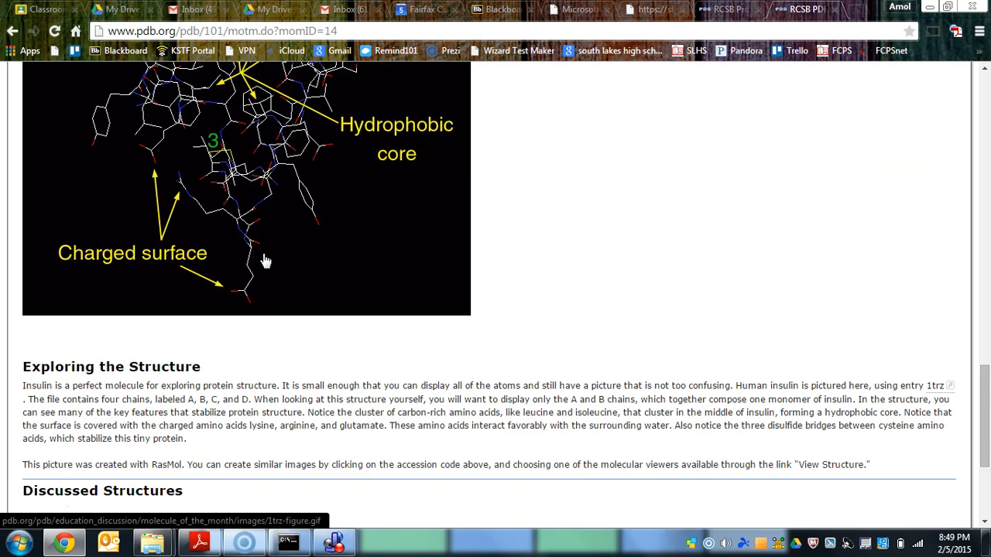
scroll(467, 334, down, 1)
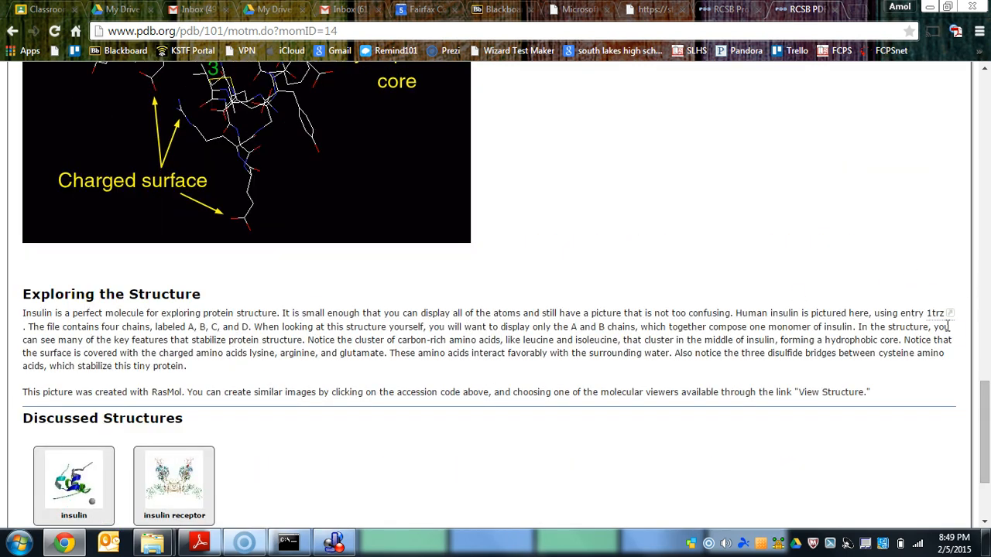
mouse_move(940, 323)
click(933, 314)
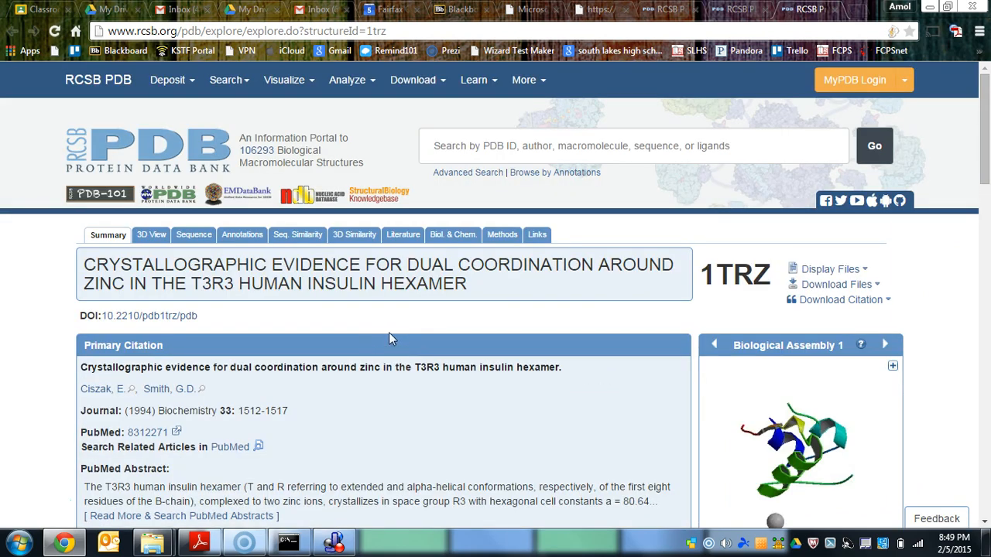
- Examine the Molecular Description of 1TRZ, comparing the chains of polymer 1 and polymer 2 and the insulin chain diagram
scroll(389, 338, down, 5)
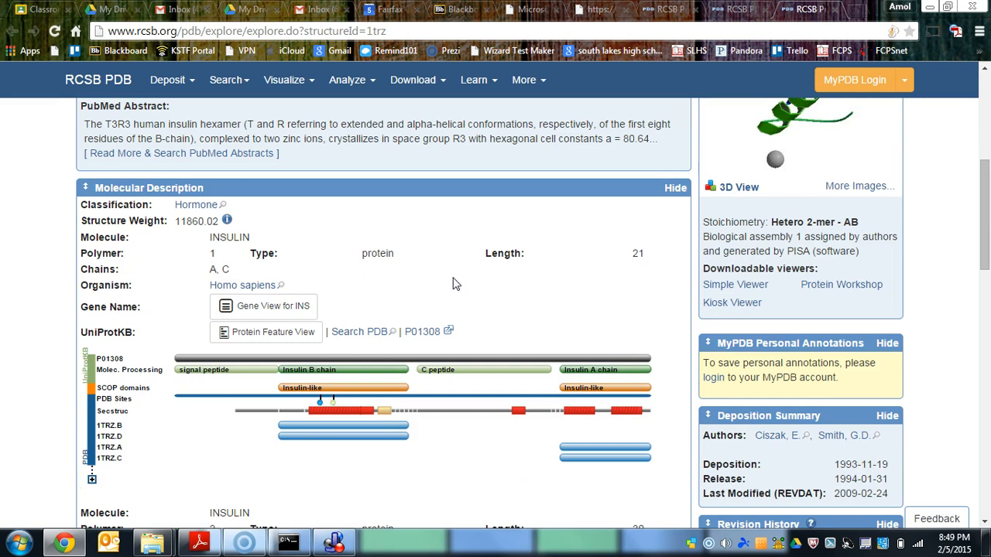
scroll(455, 284, down, 2)
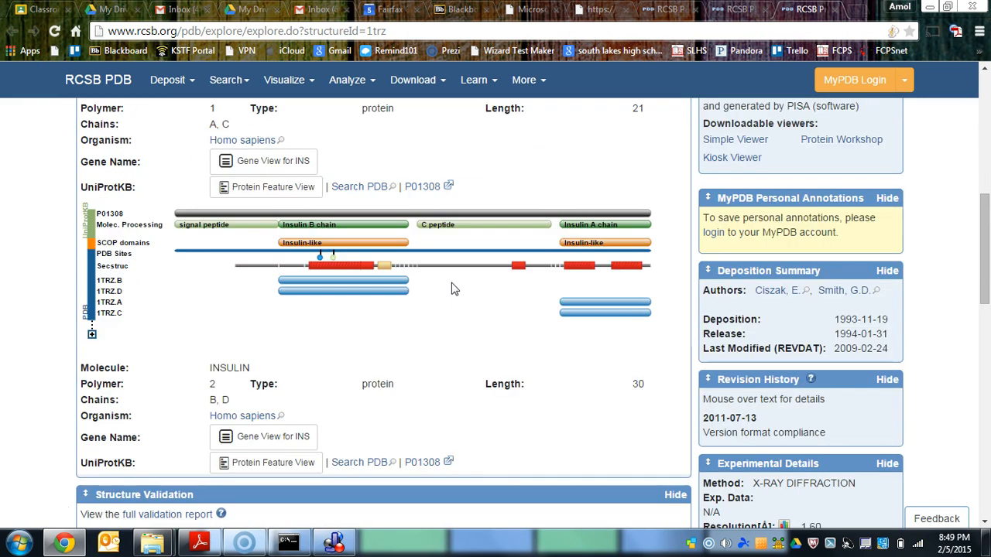
scroll(455, 288, up, 1)
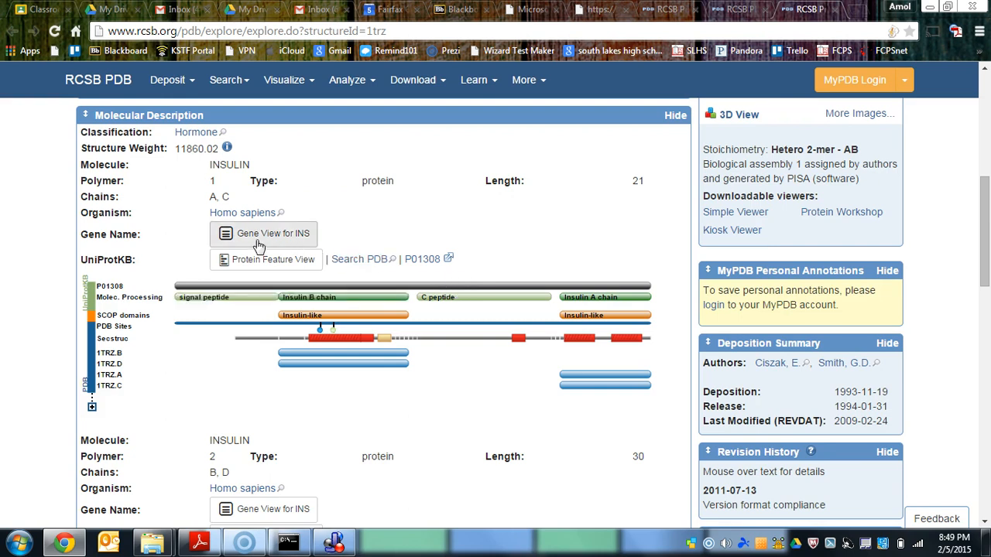
scroll(231, 249, down, 4)
scroll(231, 249, up, 3)
scroll(231, 250, up, 1)
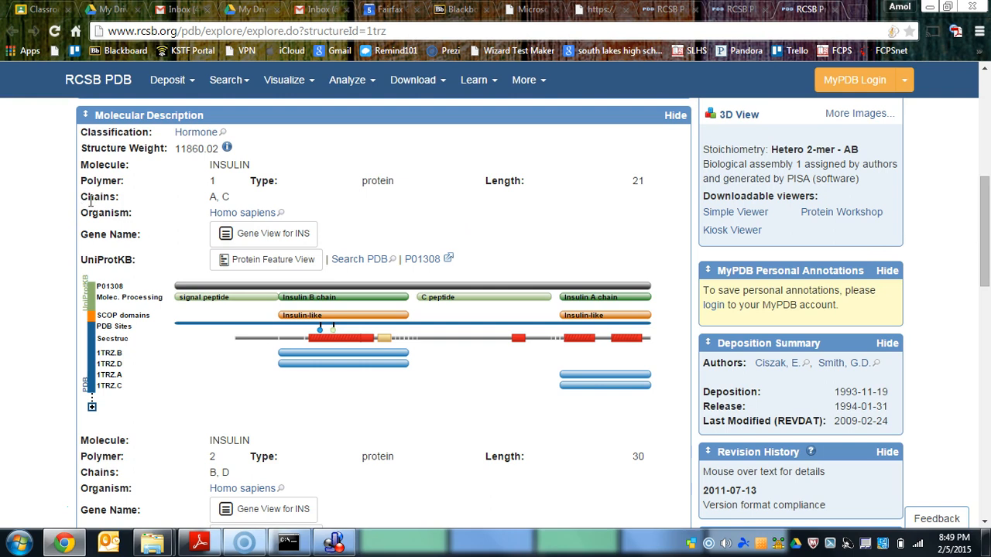
drag(247, 200, 92, 197)
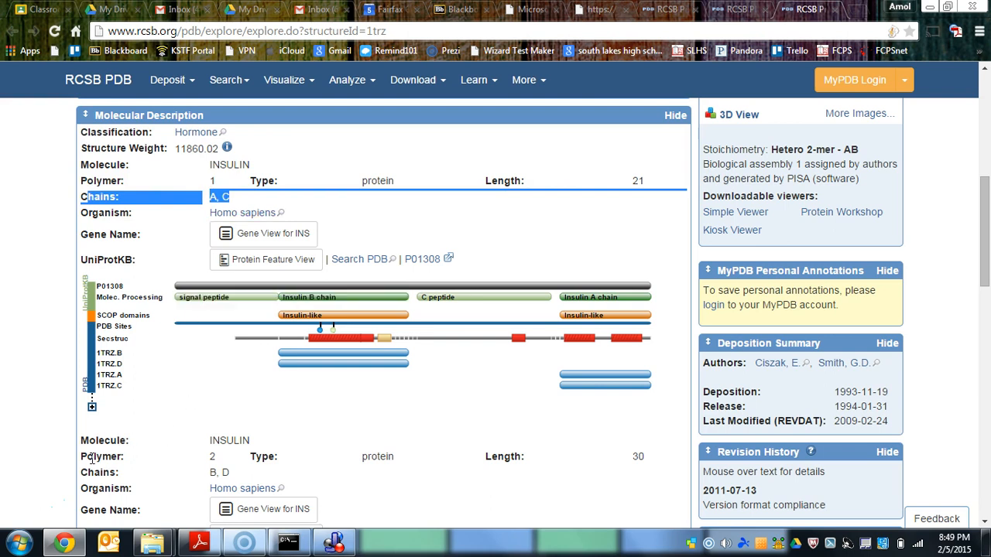
drag(86, 456, 217, 464)
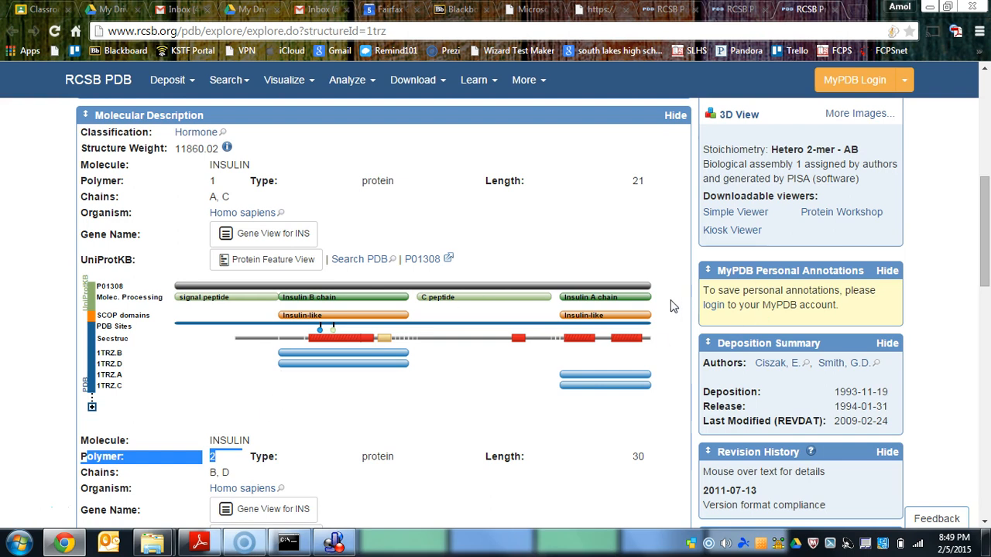
click(610, 295)
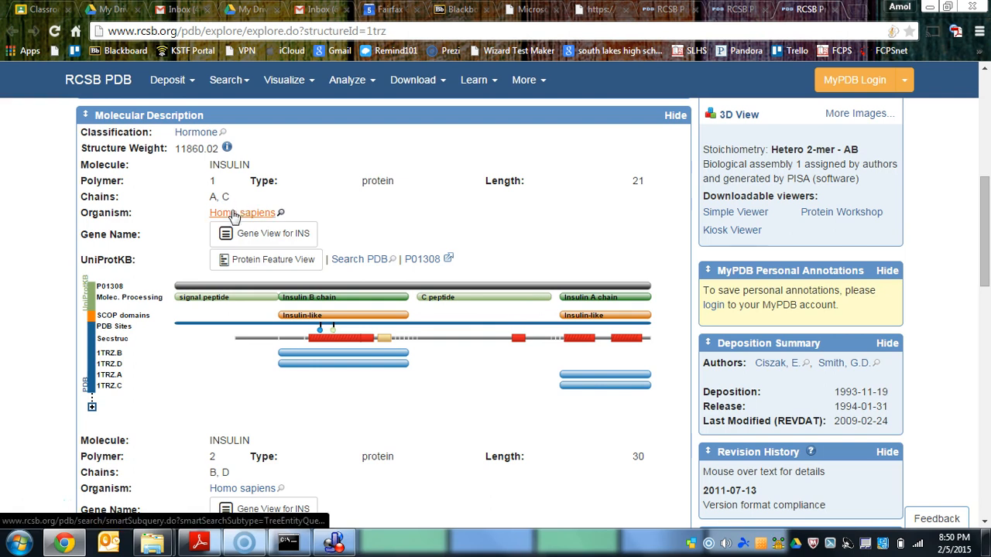
scroll(317, 320, down, 2)
scroll(402, 328, up, 3)
scroll(402, 329, up, 5)
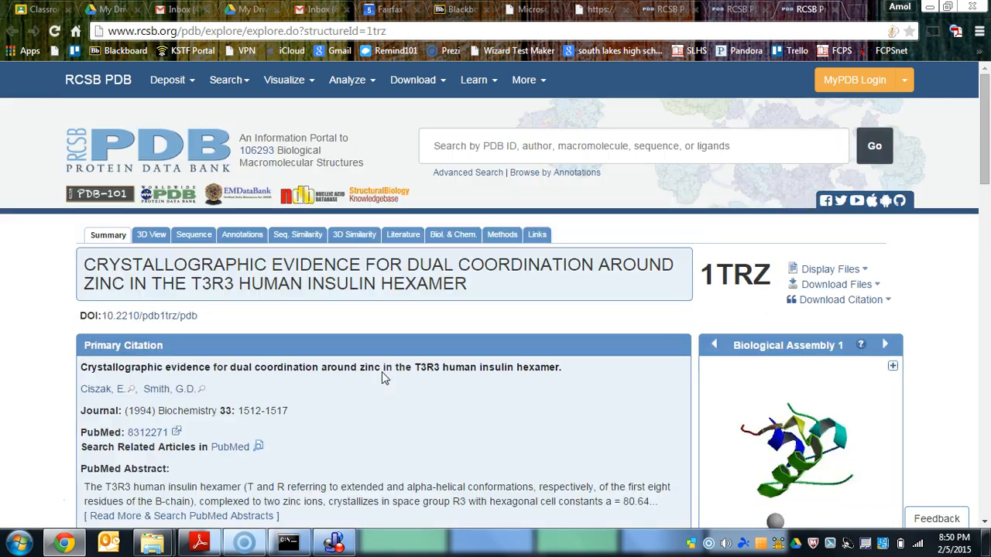
- Download the 1TRZ structure as PDB File (Text) and show the downloaded file in its folder
click(842, 285)
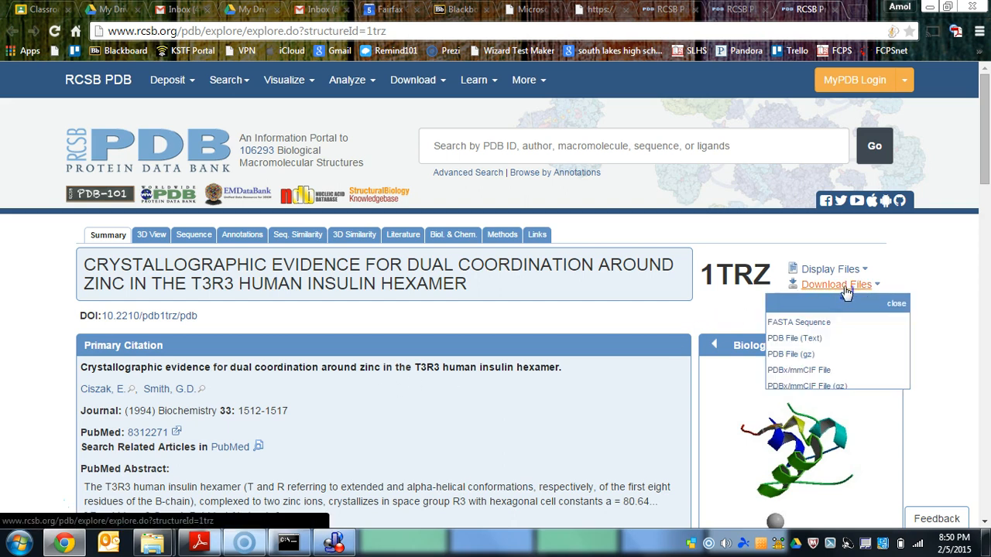
click(802, 341)
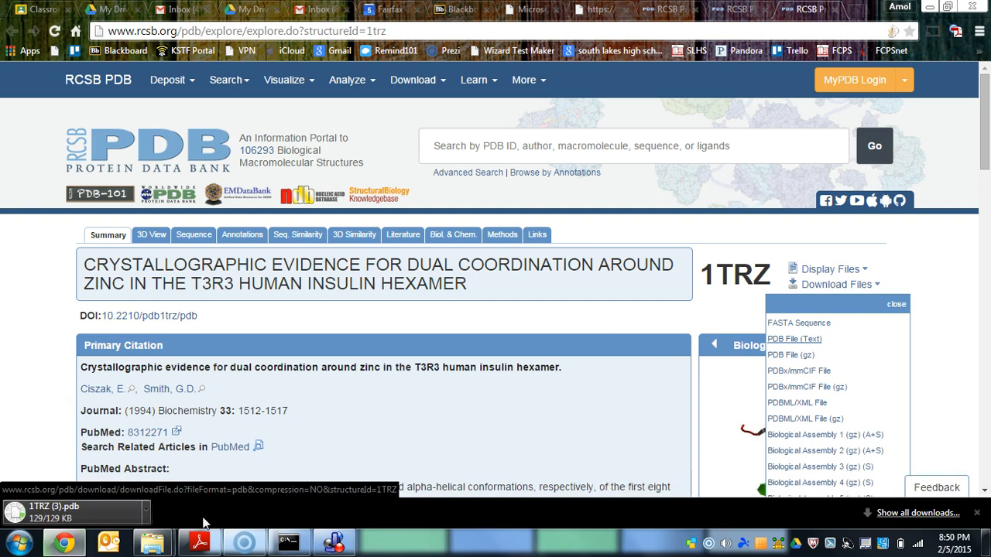
click(145, 511)
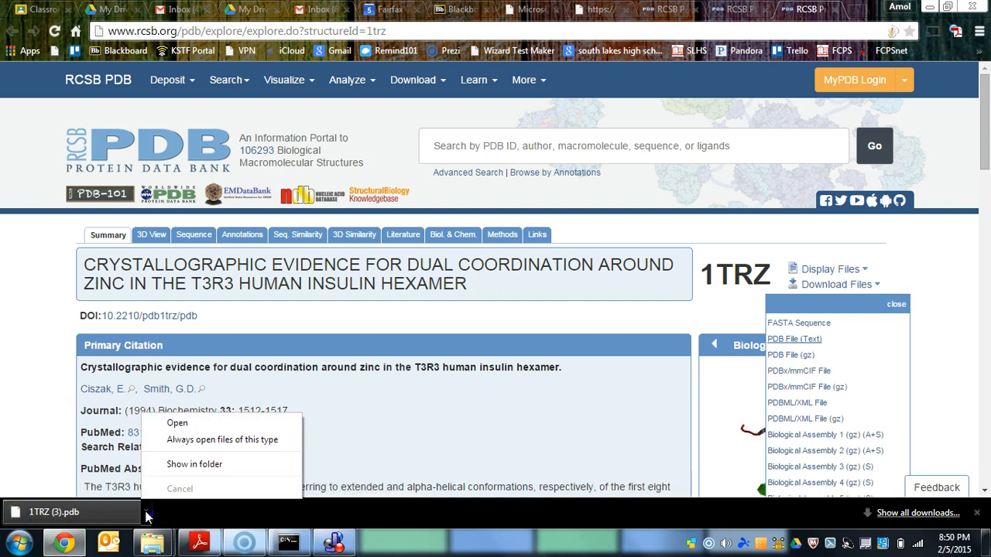
click(214, 464)
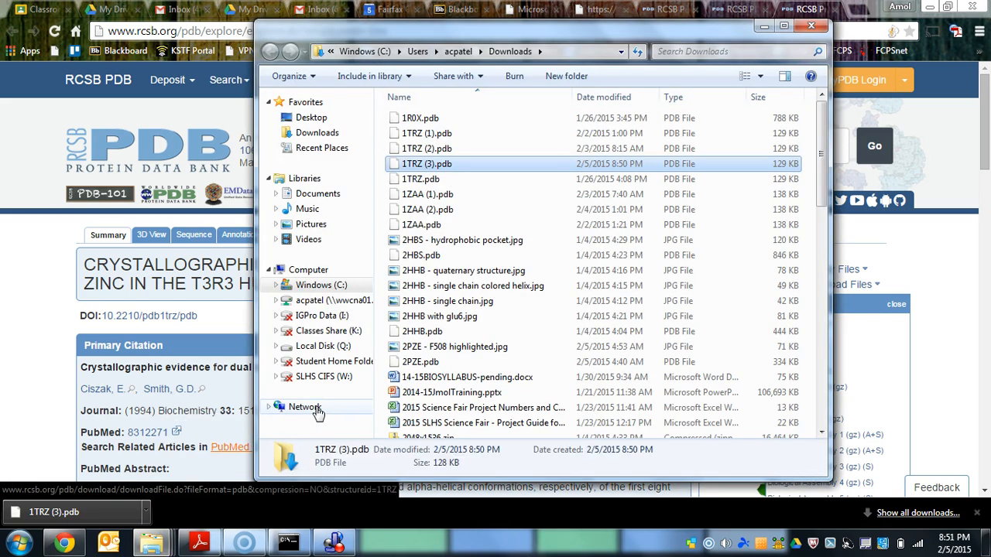
- Copy 1TRZ.pdb from Downloads into the insulin folder on the personal network drive
click(419, 179)
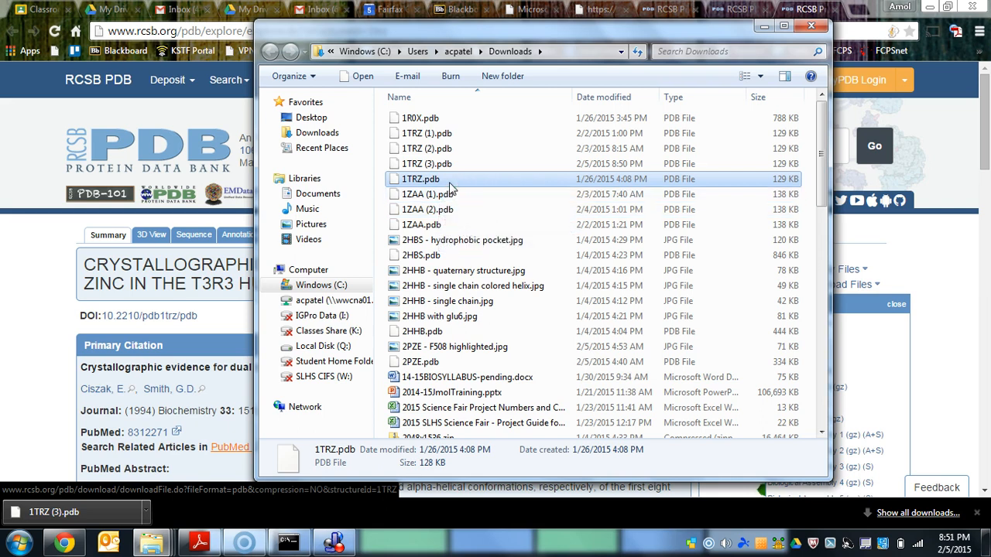
right_click(450, 189)
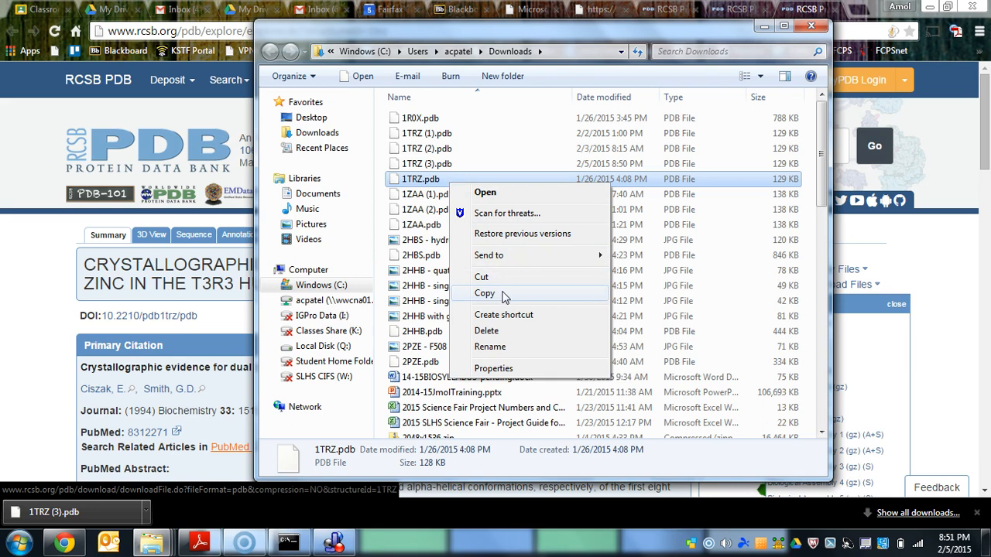
click(499, 292)
click(341, 302)
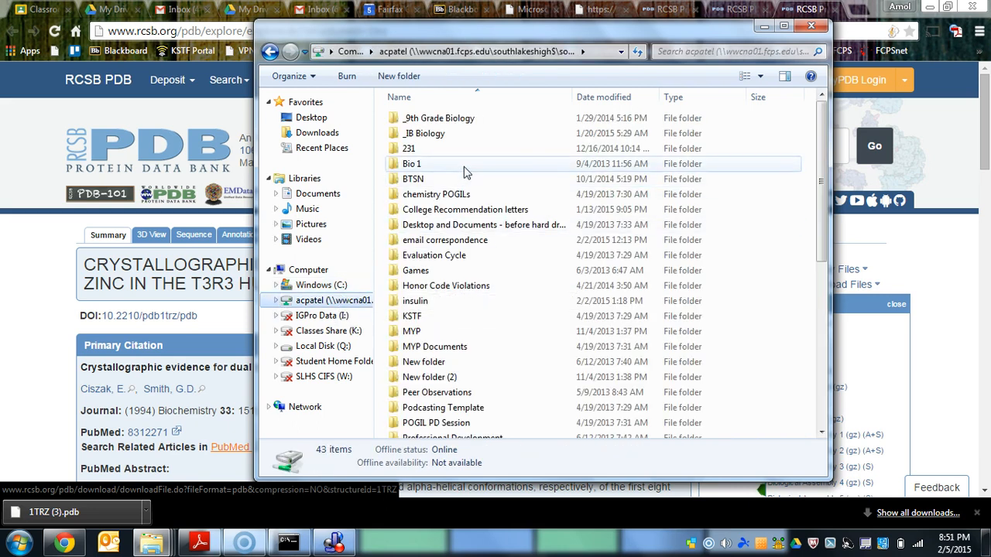
double_click(414, 303)
right_click(432, 226)
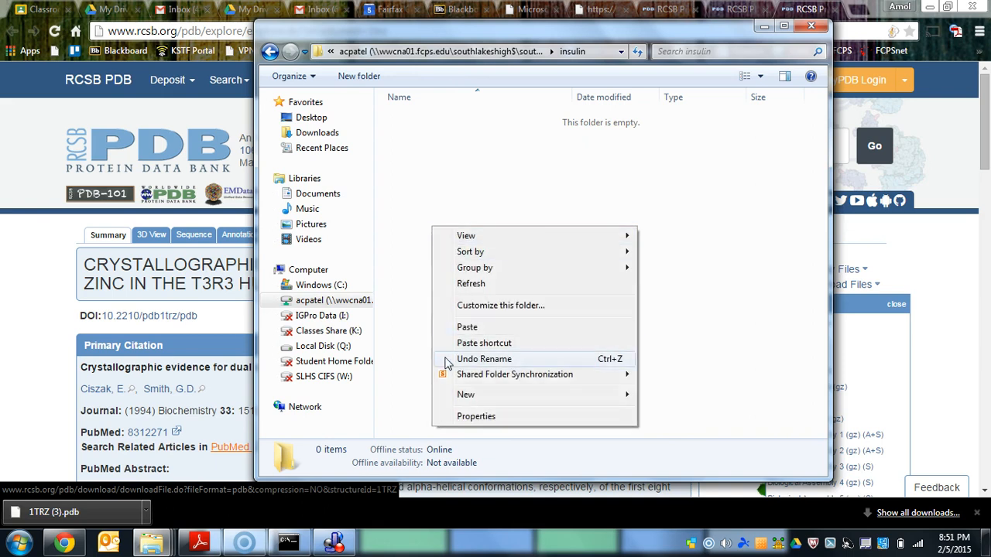
click(468, 331)
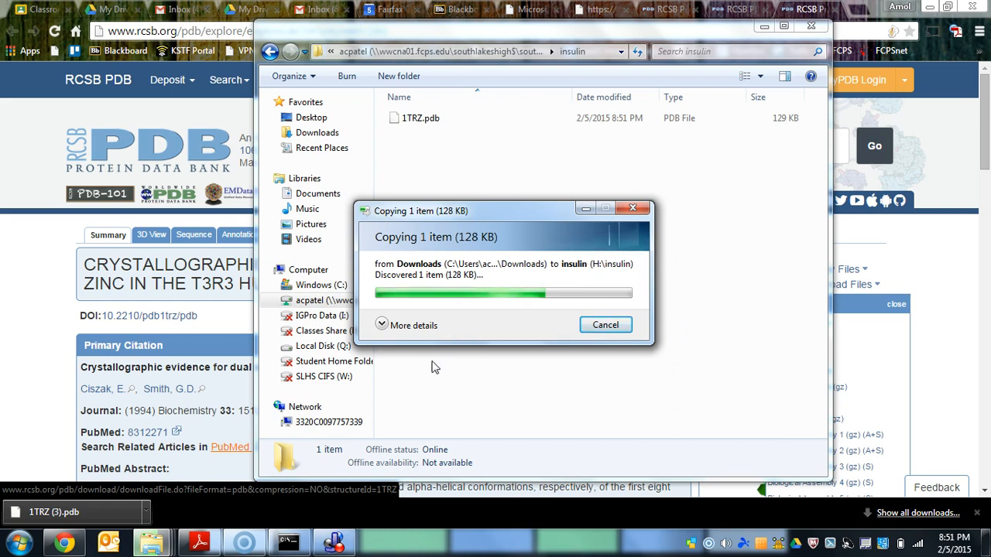
click(382, 324)
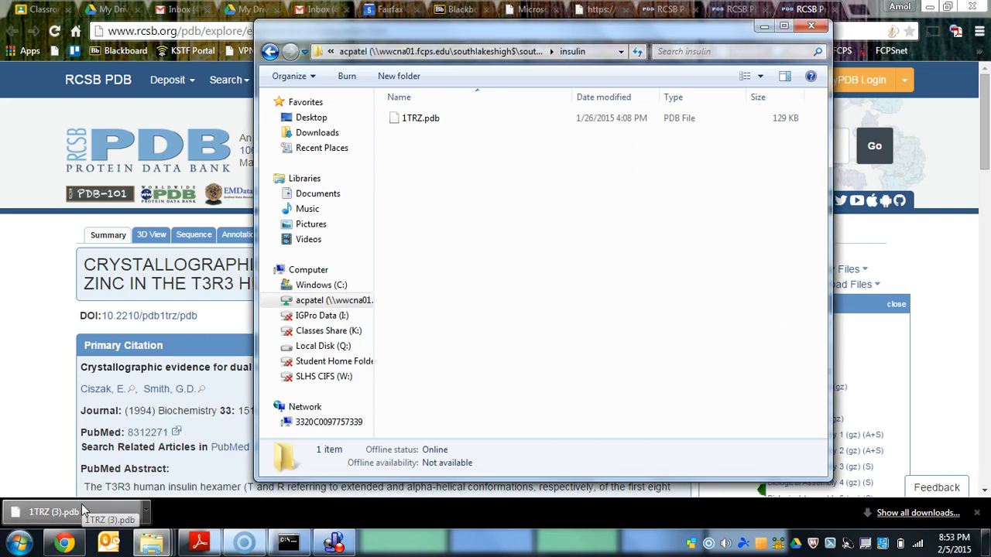
- Close the insulin folder window, minimize Chrome to return to Jmol, and bring up Jmol's dialog for opening a file
click(431, 120)
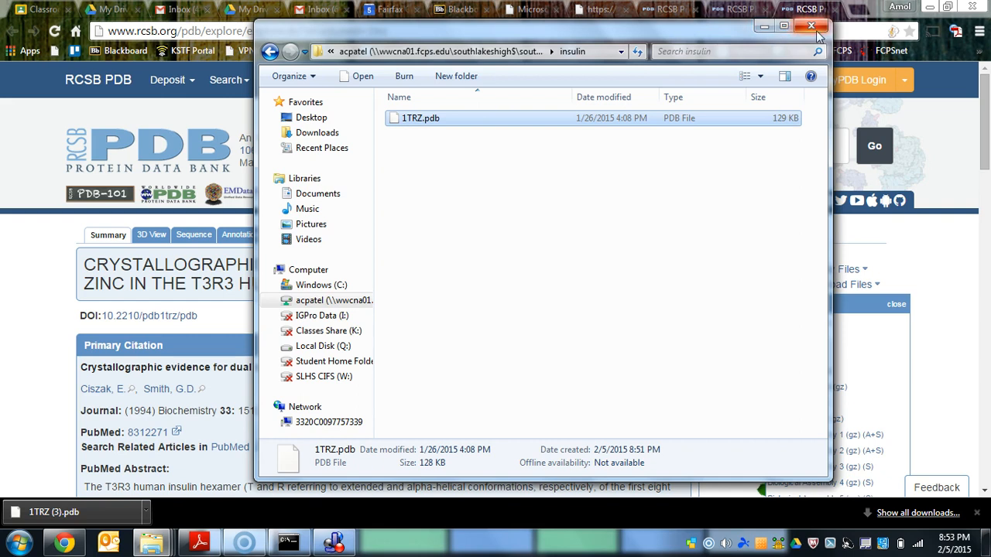
click(813, 27)
click(927, 7)
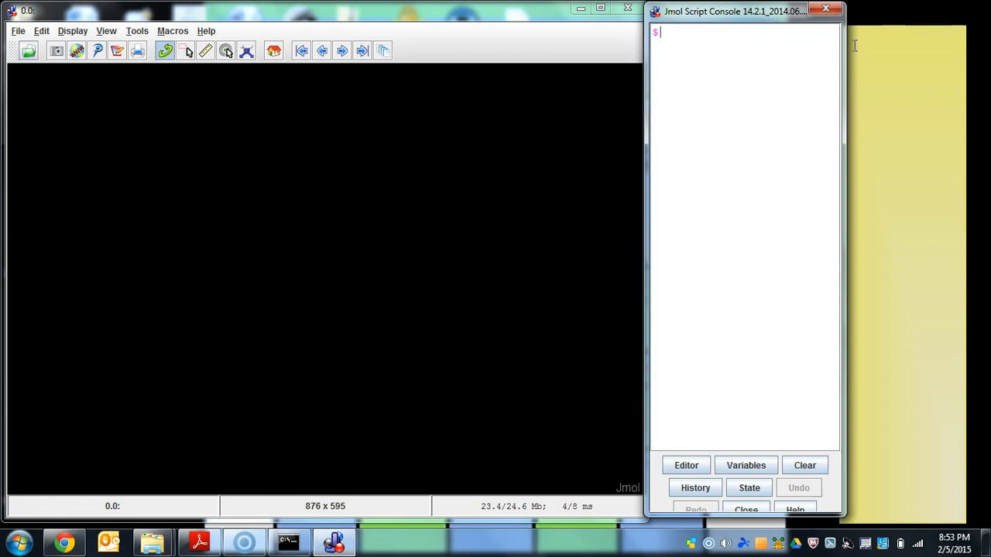
click(32, 56)
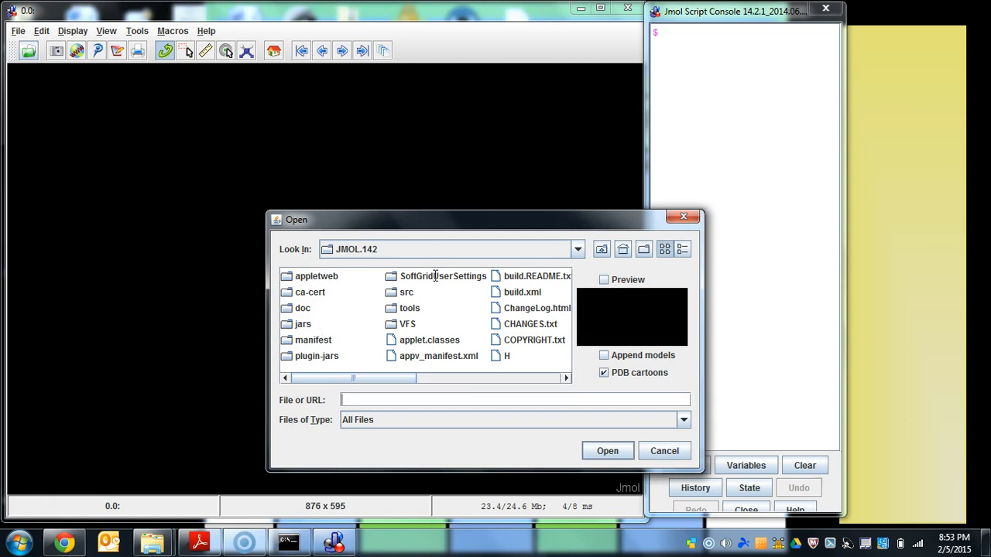
click(425, 246)
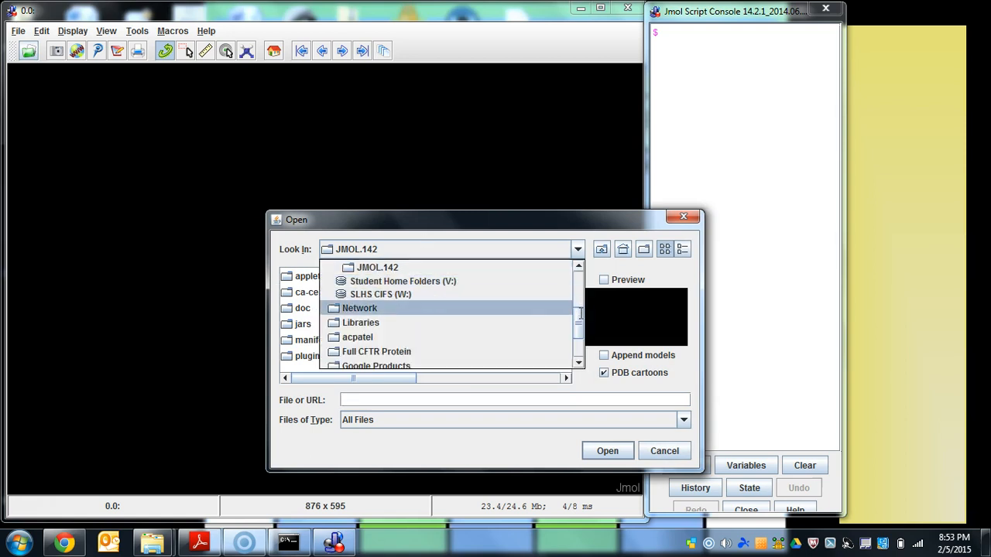
mouse_move(580, 316)
mouse_down()
mouse_move(578, 272)
mouse_move(575, 338)
mouse_move(574, 321)
mouse_up()
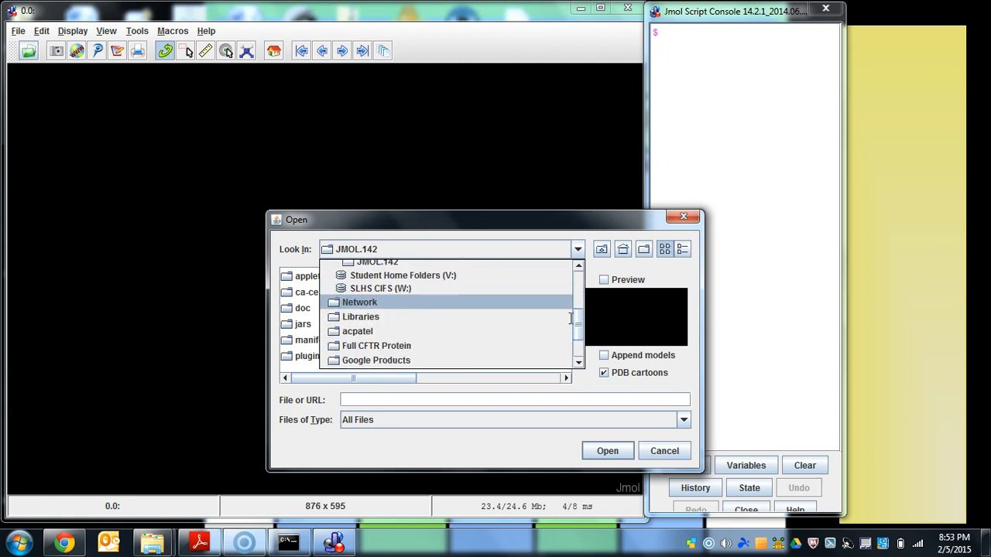
click(373, 337)
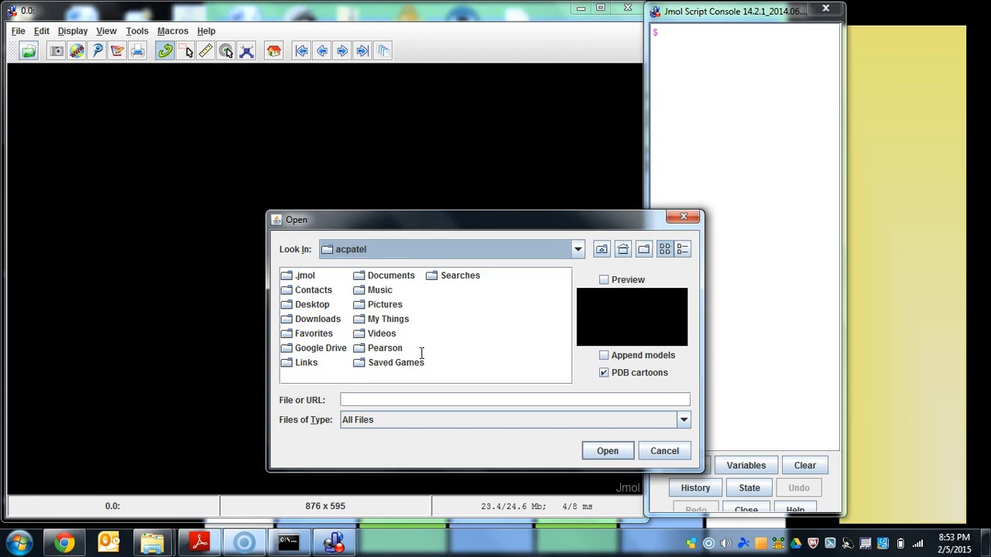
- Browse to the personal network drive as the location for opening the molecule file
click(577, 249)
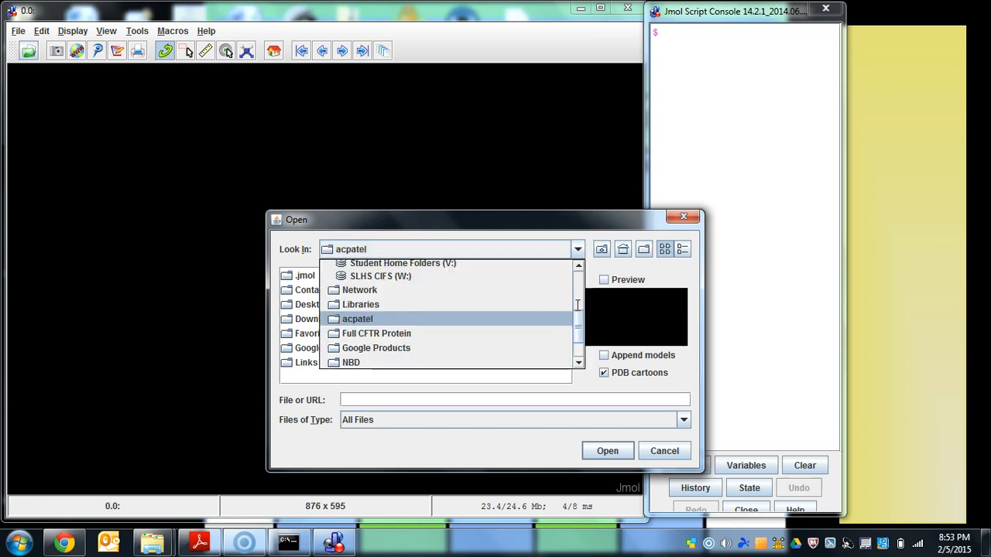
drag(578, 318, 578, 293)
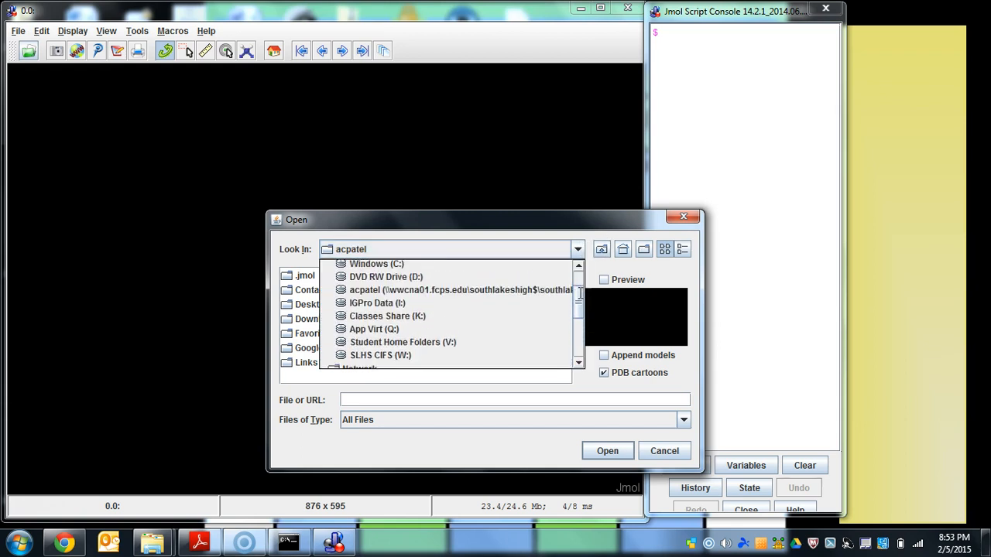
click(532, 289)
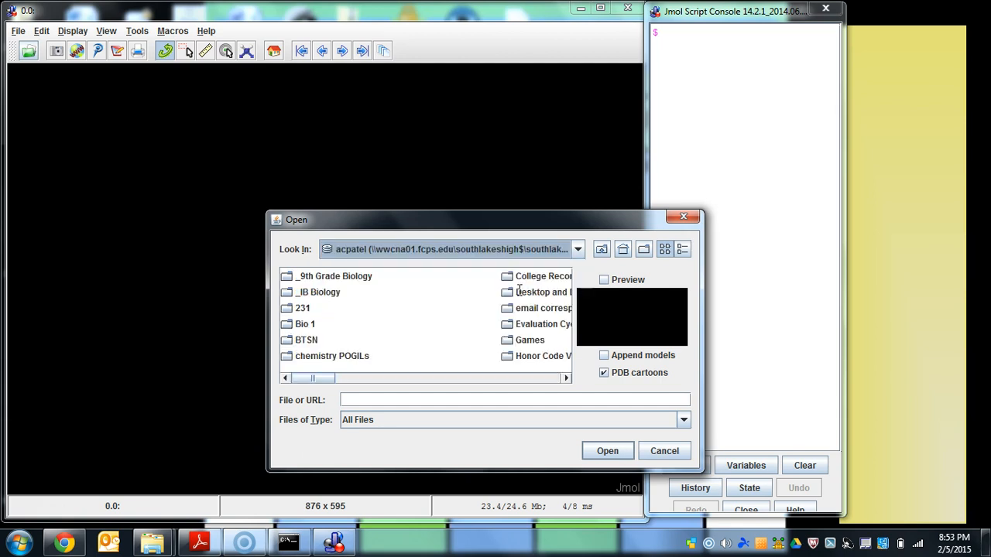
- Open 1TRZ.pdb from the insulin folder
drag(331, 378, 371, 378)
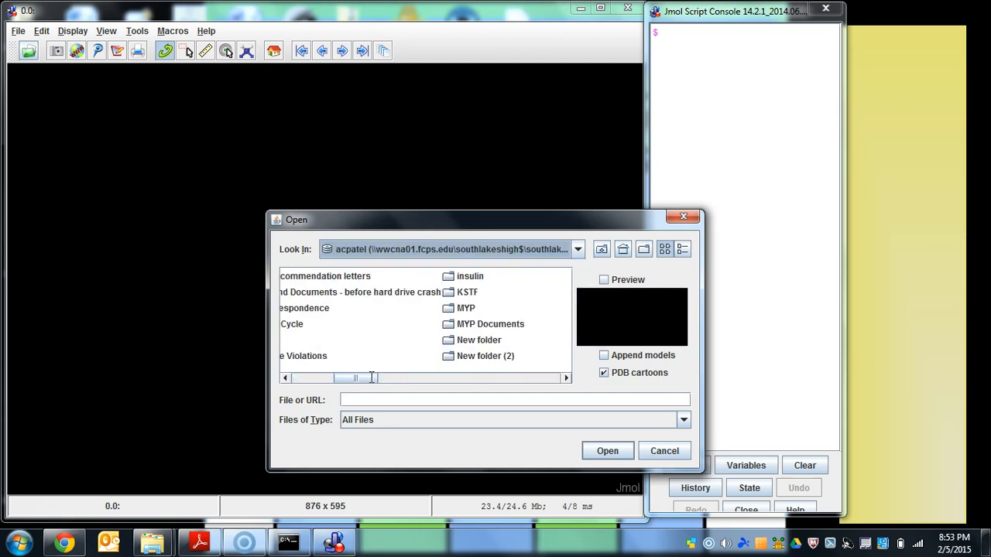
click(471, 277)
click(606, 449)
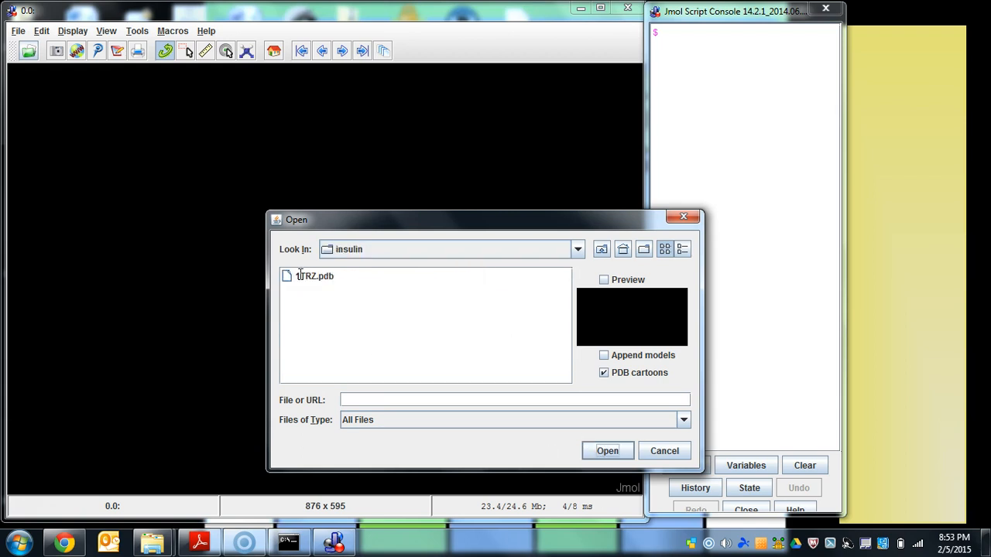
click(374, 346)
click(597, 455)
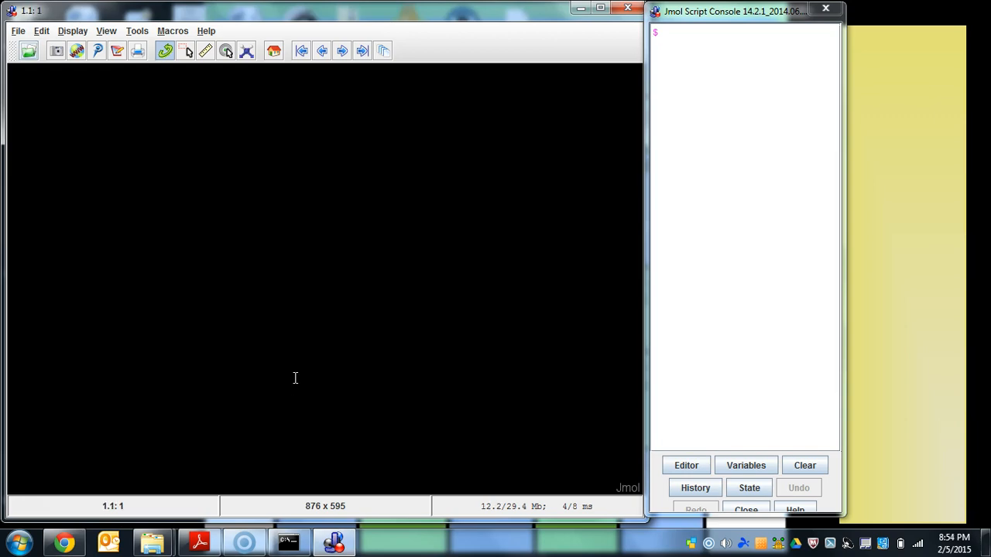
- Rotate the loaded insulin model to examine its ribbons and the scattered red atoms from several sides
drag(460, 432, 108, 242)
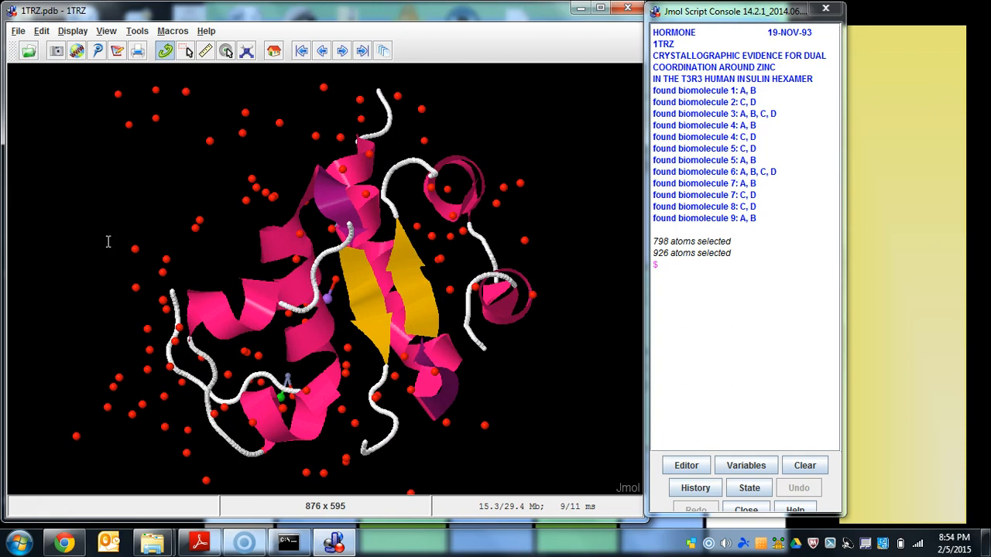
drag(536, 420, 173, 358)
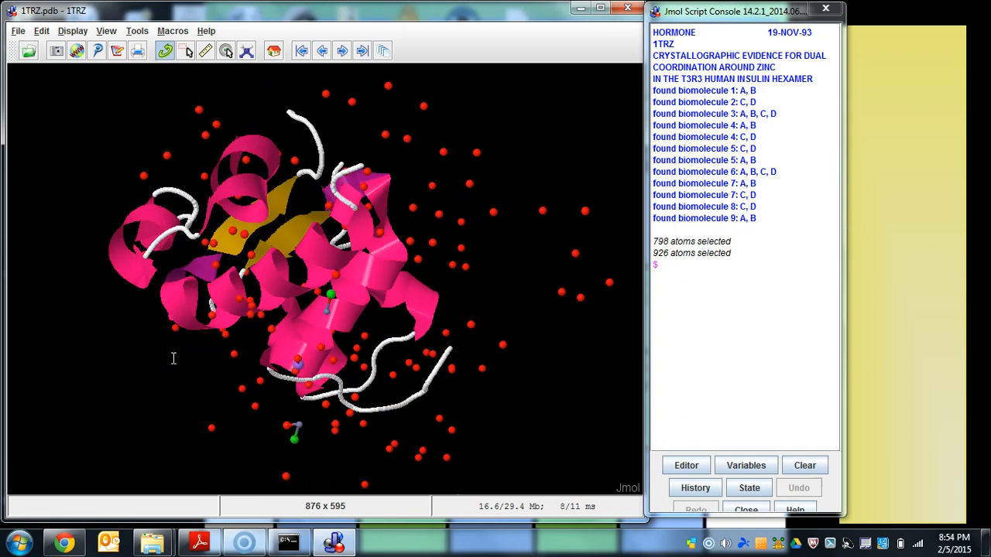
drag(534, 277, 384, 274)
drag(461, 277, 298, 369)
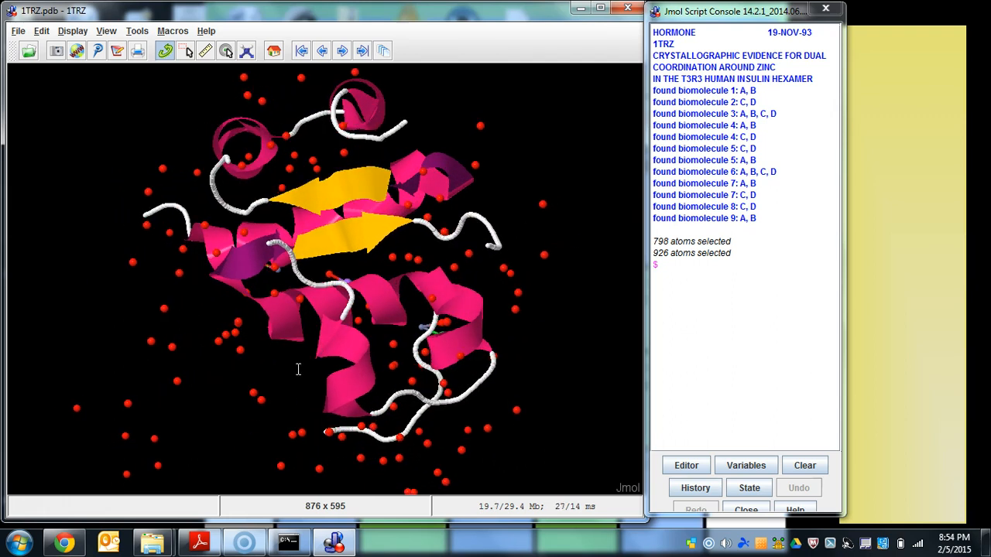
drag(455, 300, 227, 144)
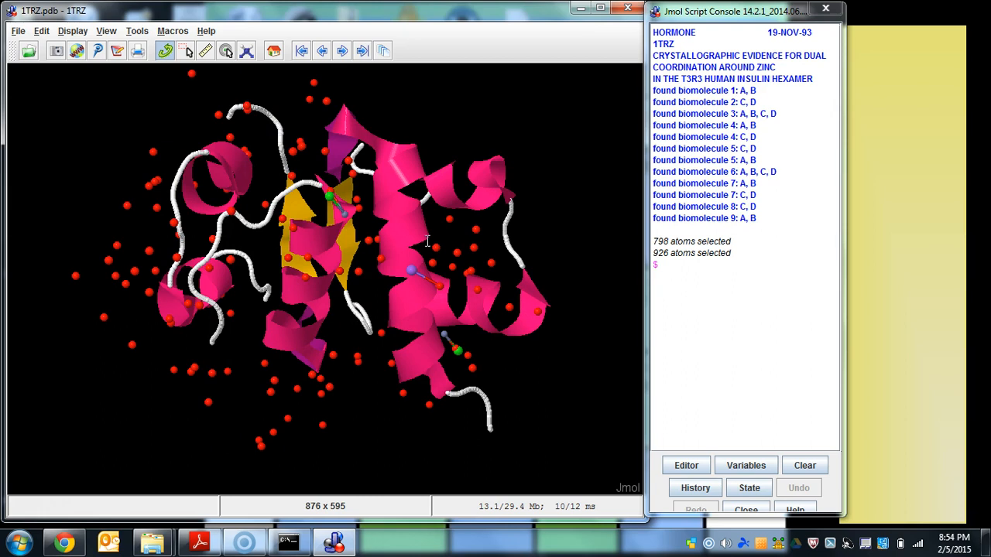
drag(481, 151, 471, 239)
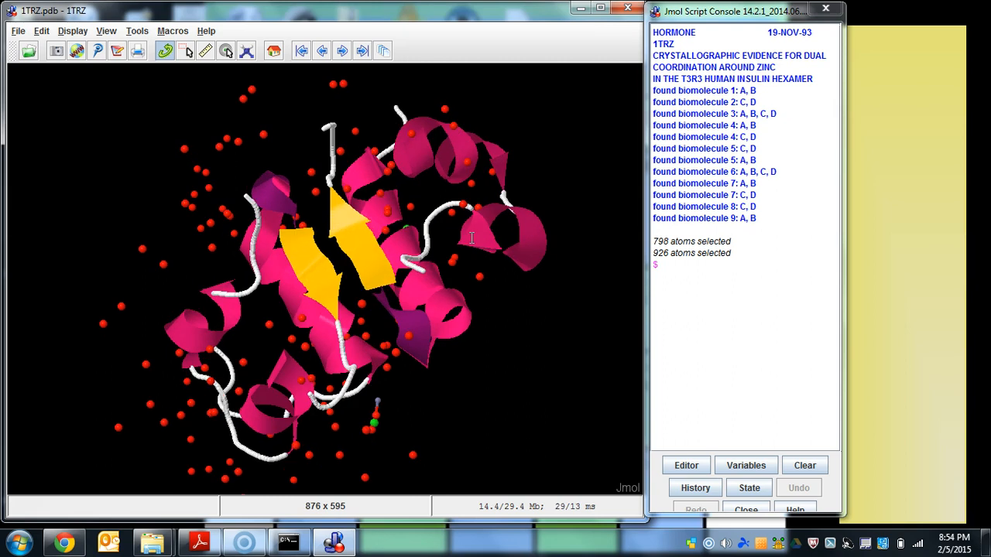
drag(470, 237, 126, 332)
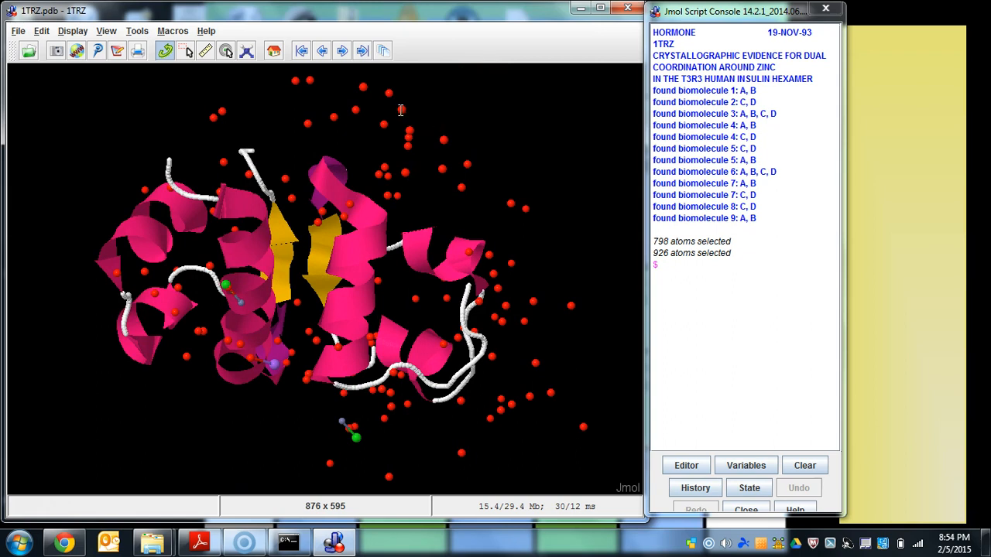
- Identify one of the red atoms above the protein in the script console and examine the model from further angles
mouse_move(401, 110)
click(402, 110)
drag(654, 265, 811, 269)
click(753, 287)
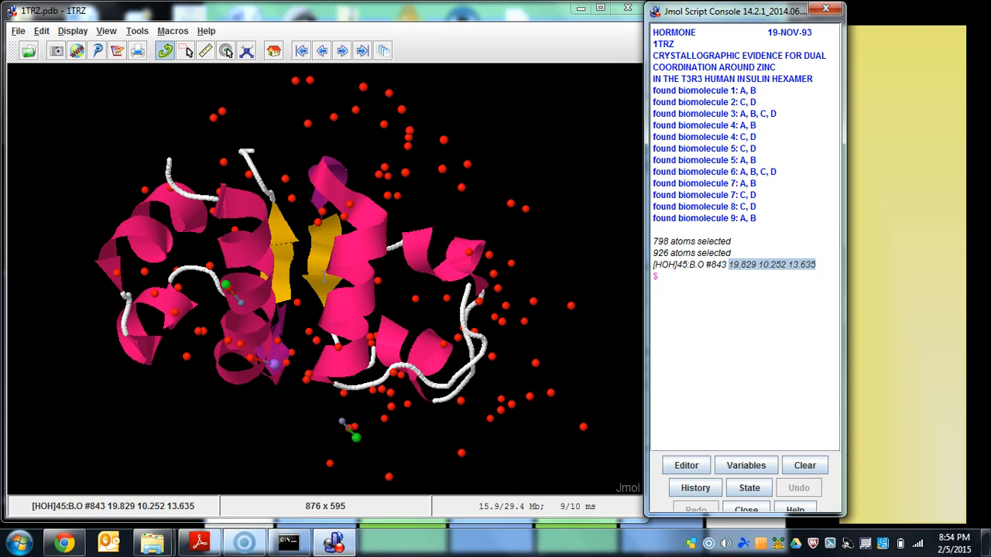
drag(520, 354, 290, 176)
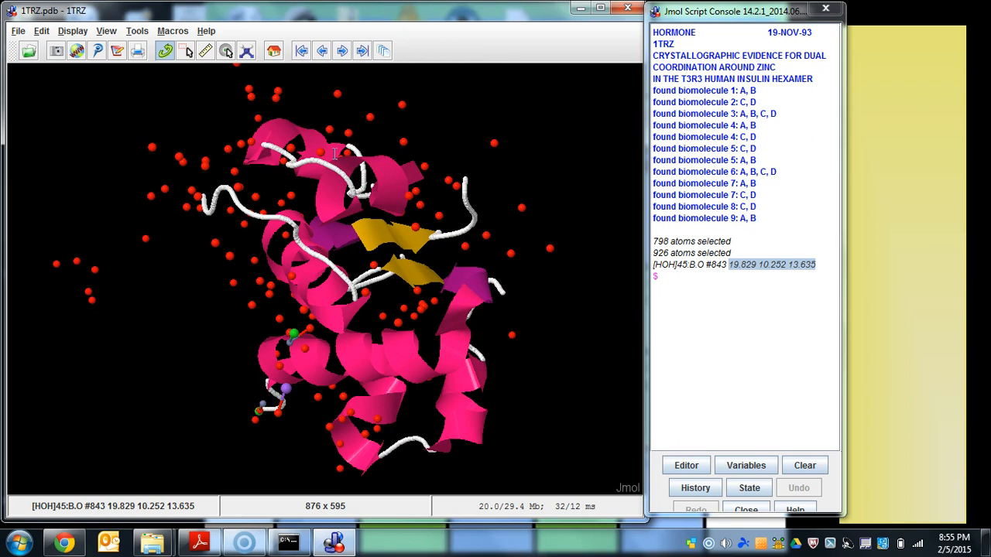
drag(318, 147, 360, 140)
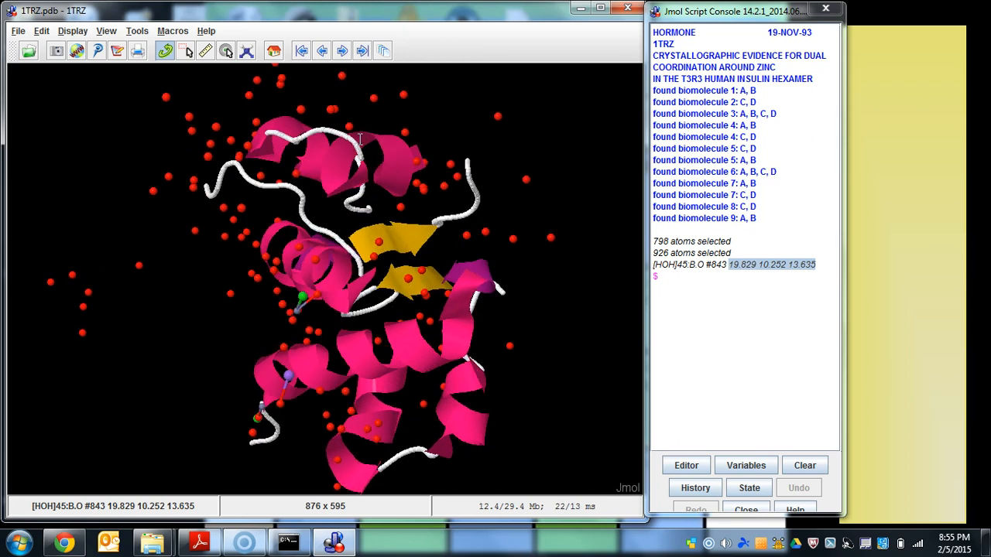
drag(499, 255, 253, 242)
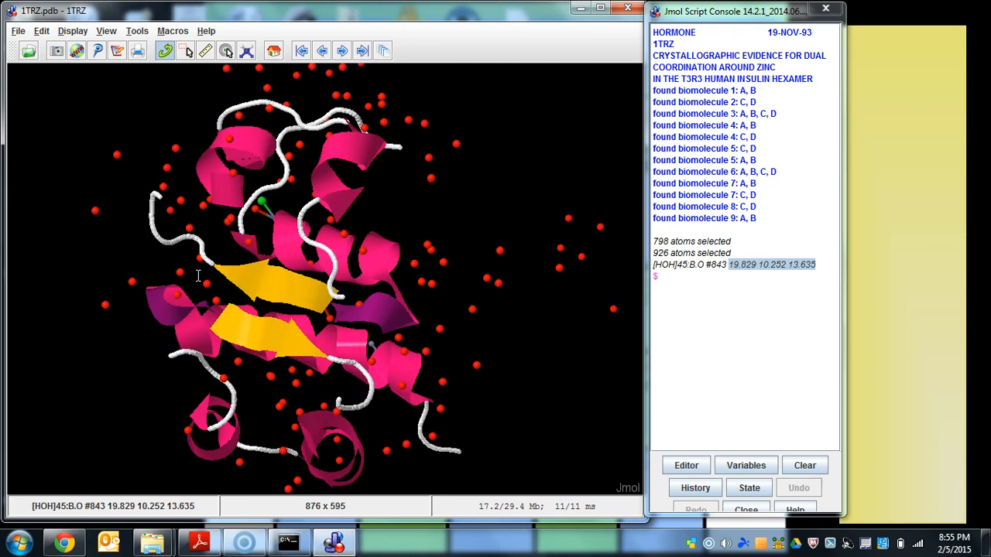
- Hide the water molecules with the console command "restrict not water"
click(680, 302)
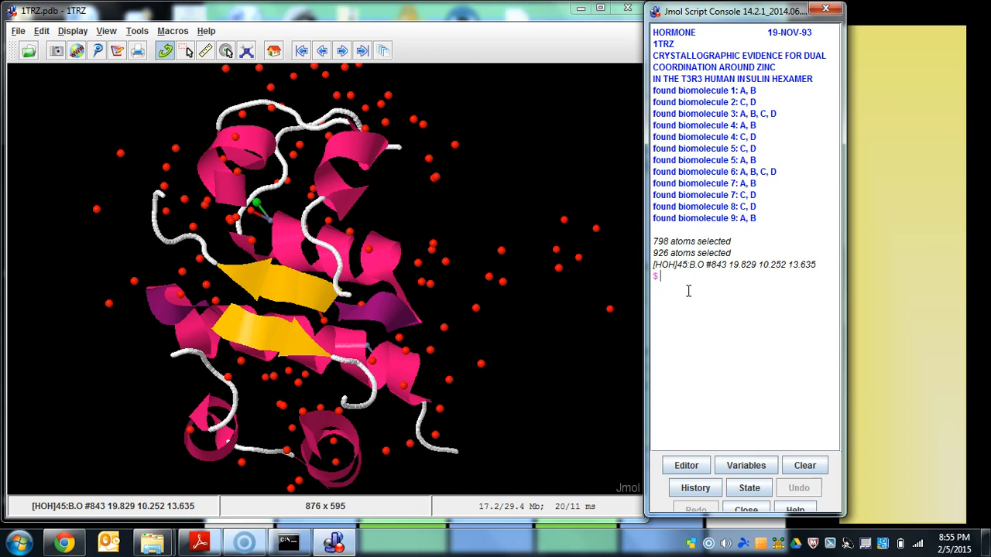
text(restrict not water)
key(Return)
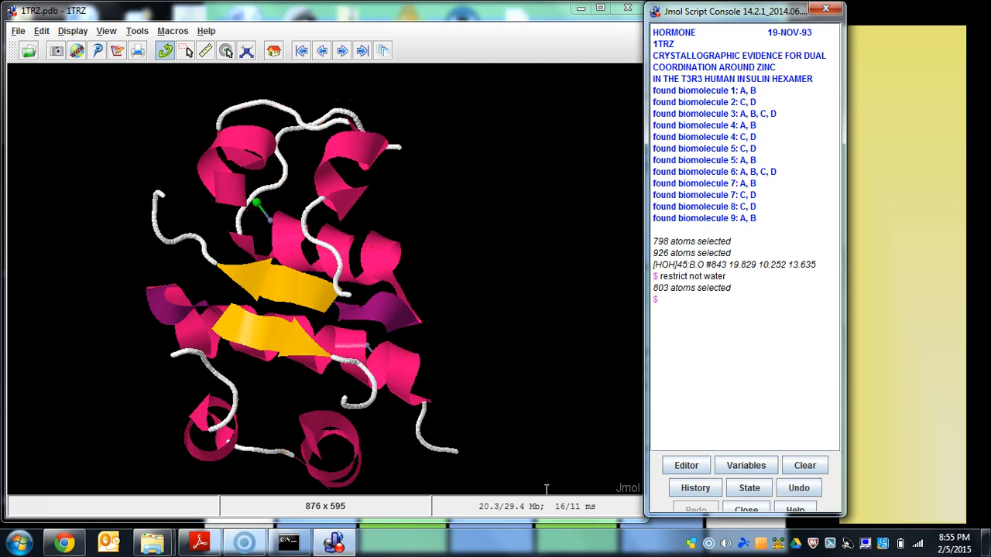
- Hide the green chloride atoms beside the protein with the console command "restrict not cl"
drag(526, 203, 320, 257)
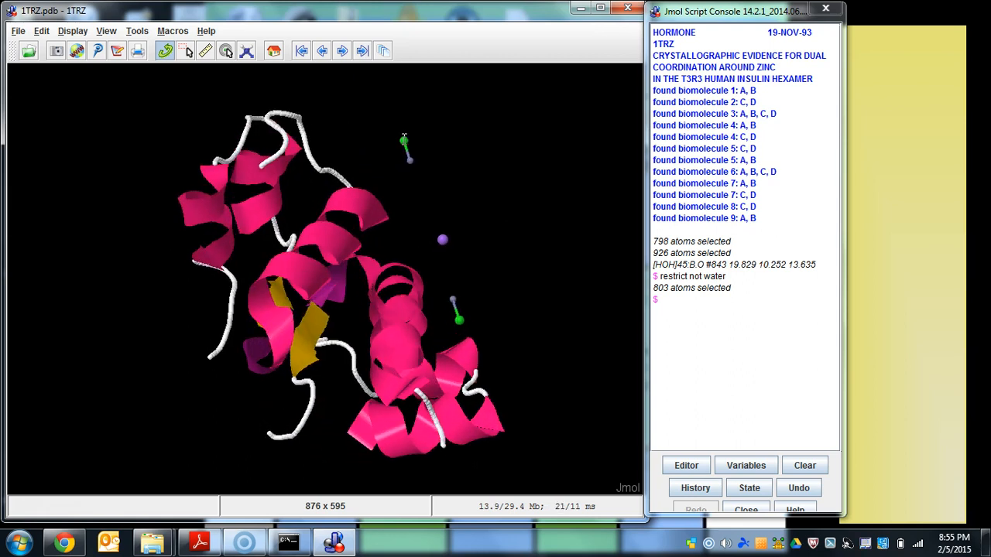
mouse_move(404, 140)
click(670, 299)
text(restric)
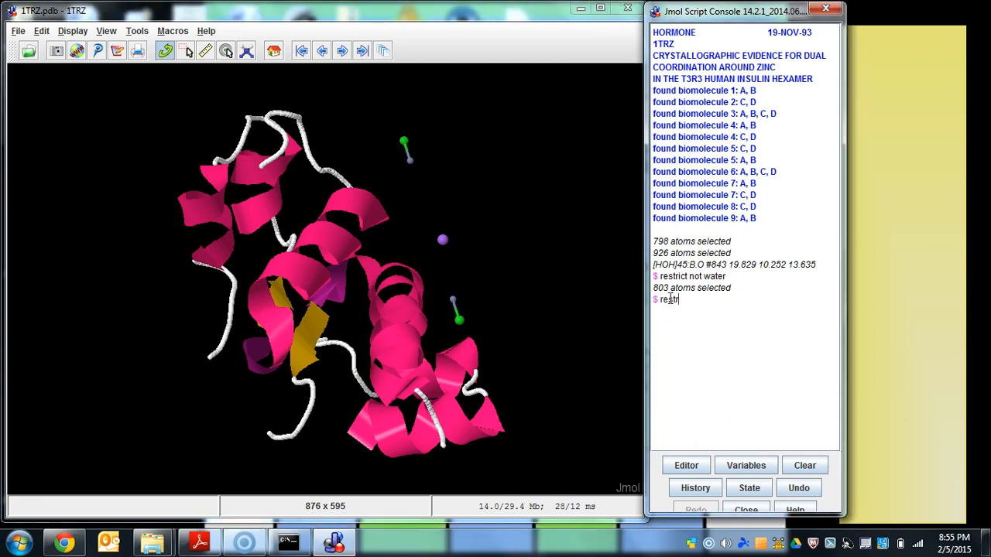
key(BackSpace)
key(BackSpace)
key(BackSpace)
key(BackSpace)
key(BackSpace)
key(BackSpace)
key(BackSpace)
key(Up)
key(BackSpace)
key(BackSpace)
key(BackSpace)
key(BackSpace)
key(BackSpace)
text(cl)
key(Return)
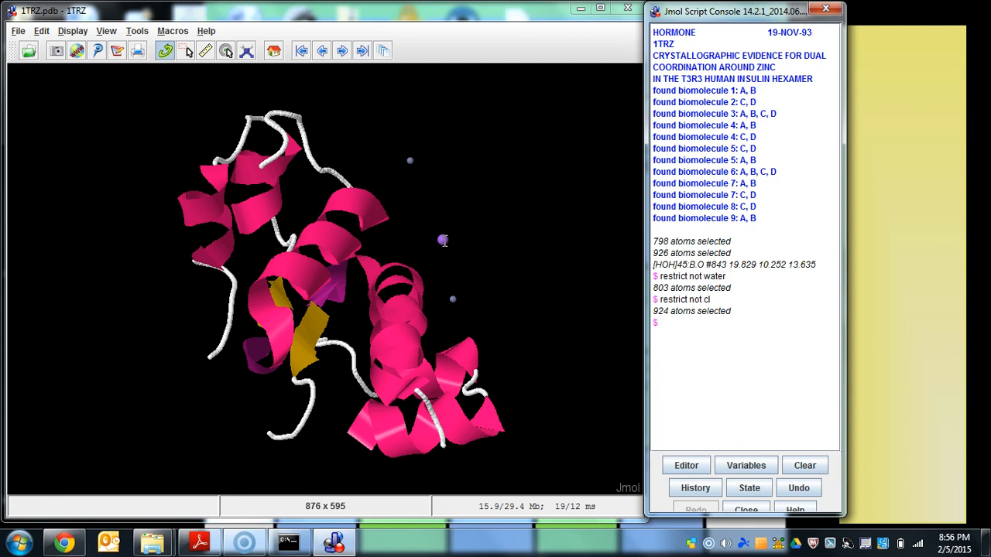
- Try to select the sodium and zinc atoms with the console command "select na and zn"
mouse_move(443, 240)
text(select)
text( na or)
text( zn)
key(BackSpace)
key(BackSpace)
key(BackSpace)
key(BackSpace)
key(BackSpace)
text(and zin)
key(BackSpace)
key(BackSpace)
text(n)
key(Return)
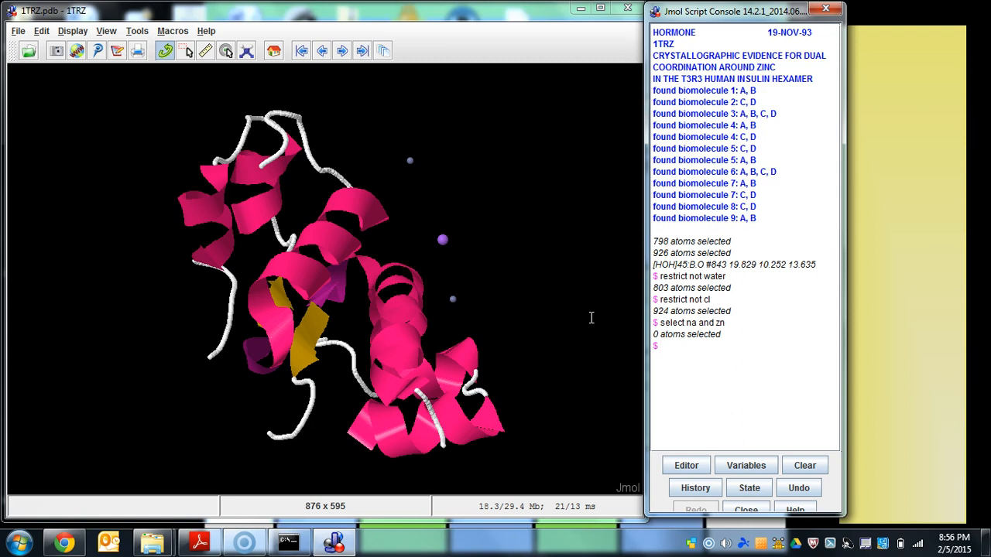
- Select the sodium and zinc atoms with the console command "select na or zn"
text(select na or zn)
key(Return)
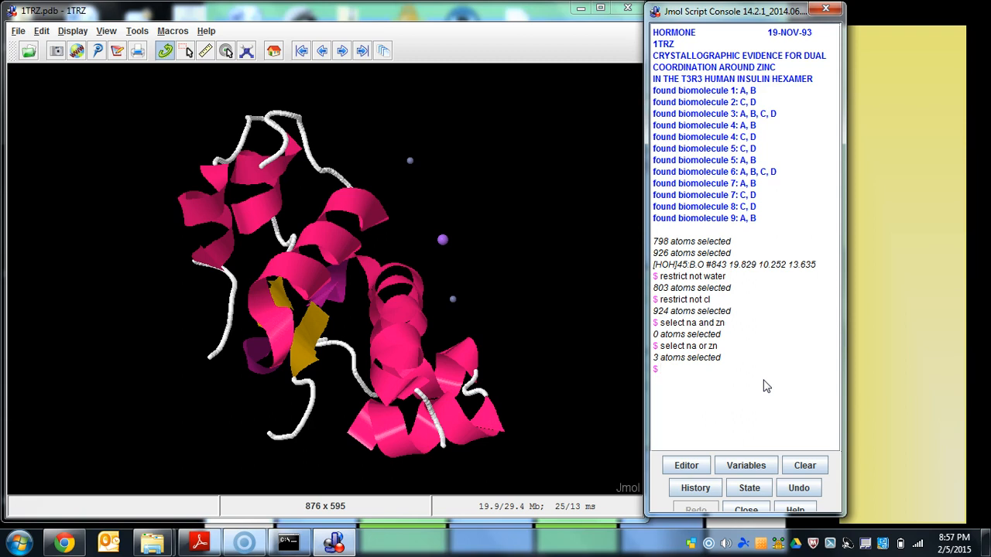
- Show only the sodium and zinc atoms with "restrict na or zn", and undo that restriction
key(Up)
key(Left)
key(Left)
key(Left)
key(Left)
key(Left)
key(Left)
key(Left)
key(BackSpace)
key(BackSpace)
key(BackSpace)
key(BackSpace)
key(BackSpace)
key(BackSpace)
key(BackSpace)
text(restrict)
key(Return)
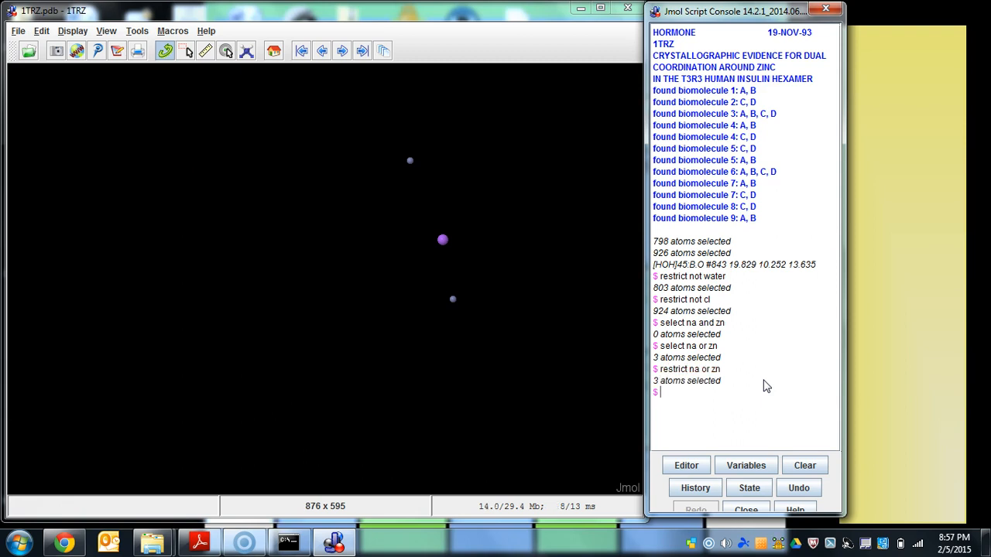
click(798, 488)
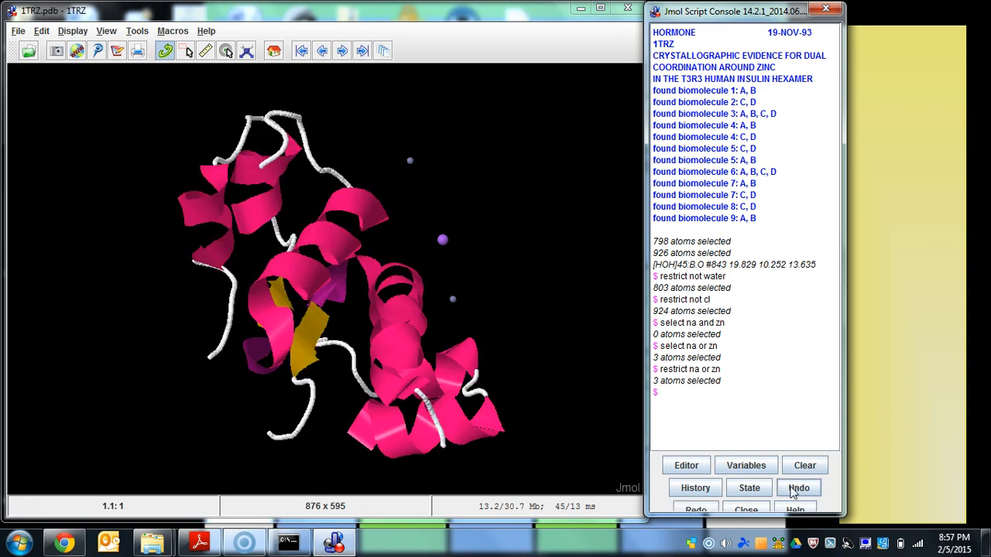
- Try to hide the sodium and zinc atoms with the console command "restrict not na or zn"
key(Up)
click(690, 395)
text(not na or zn)
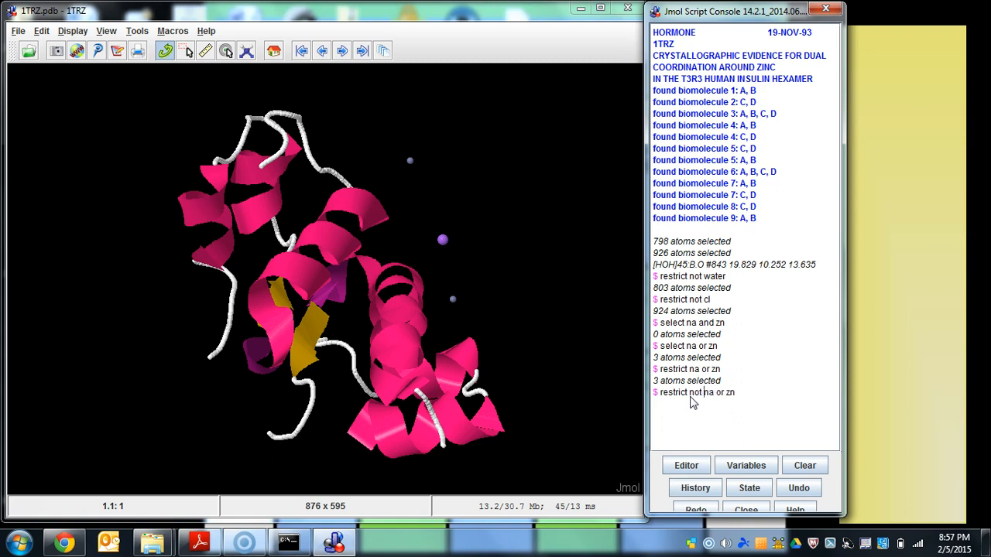
key(Return)
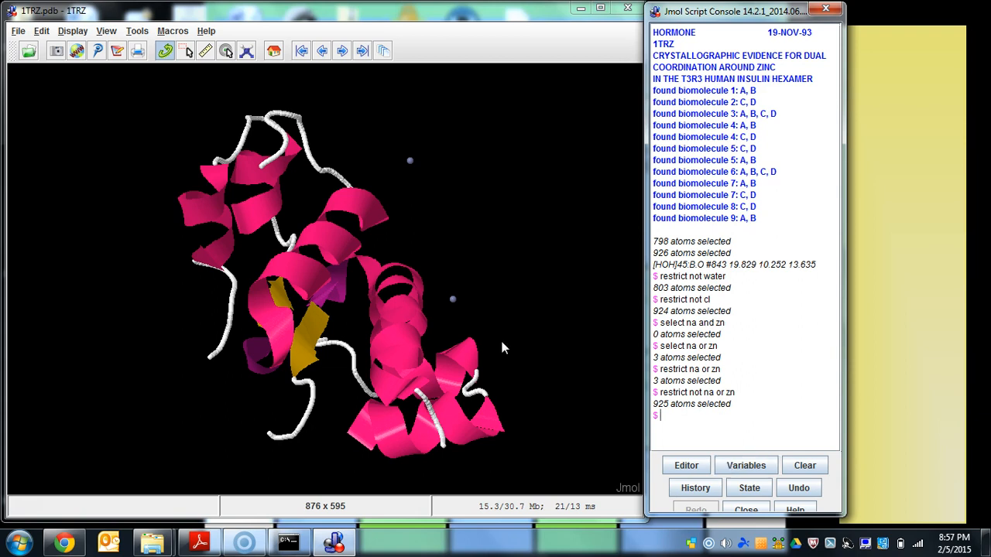
- Hide the zinc atoms with a separate console command, "restrict not zn"
mouse_move(454, 305)
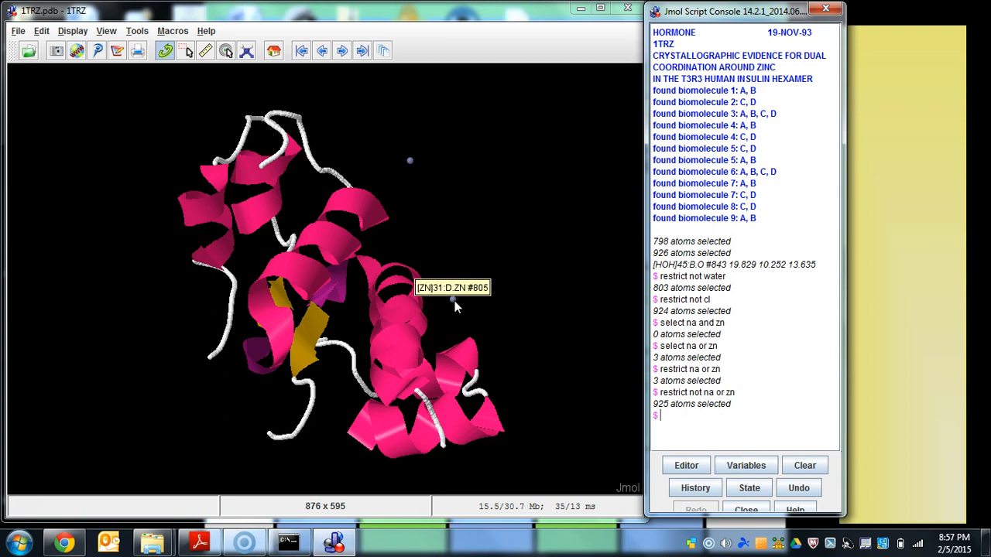
text(restrict not )
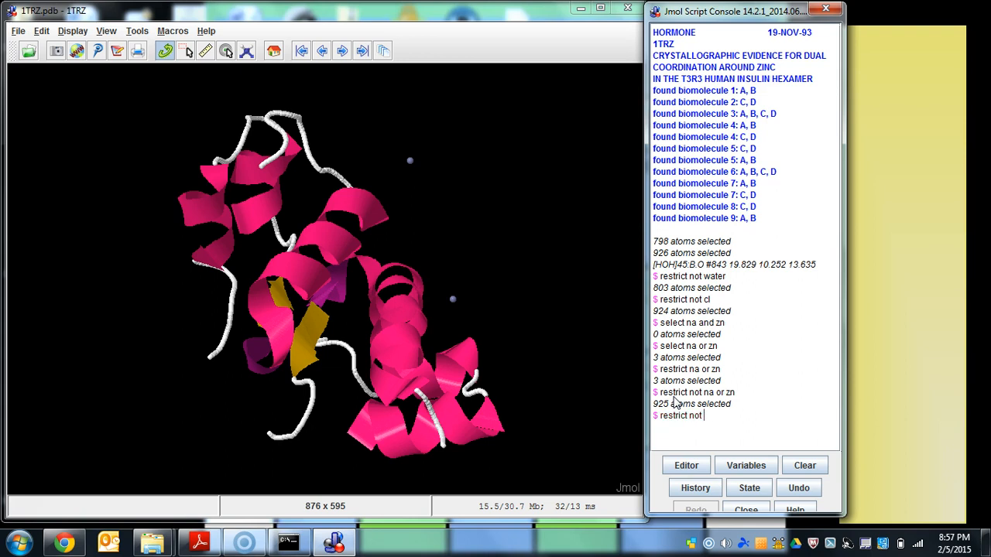
text(zn)
key(Return)
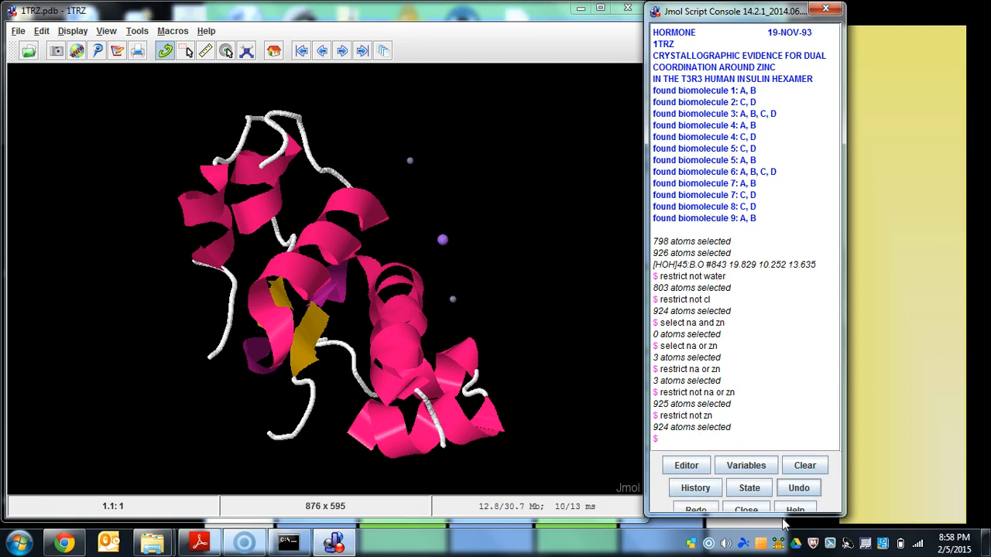
- Hide the sodium and zinc atoms together with the console command "restrict not (na or zn)"
key(Up)
key(Up)
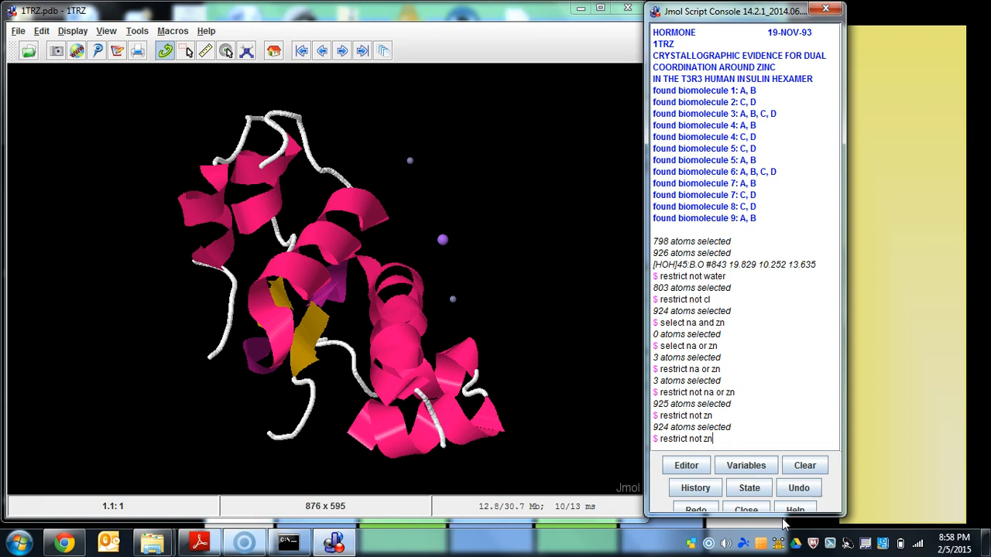
click(705, 439)
text((na or zn))
key(Return)
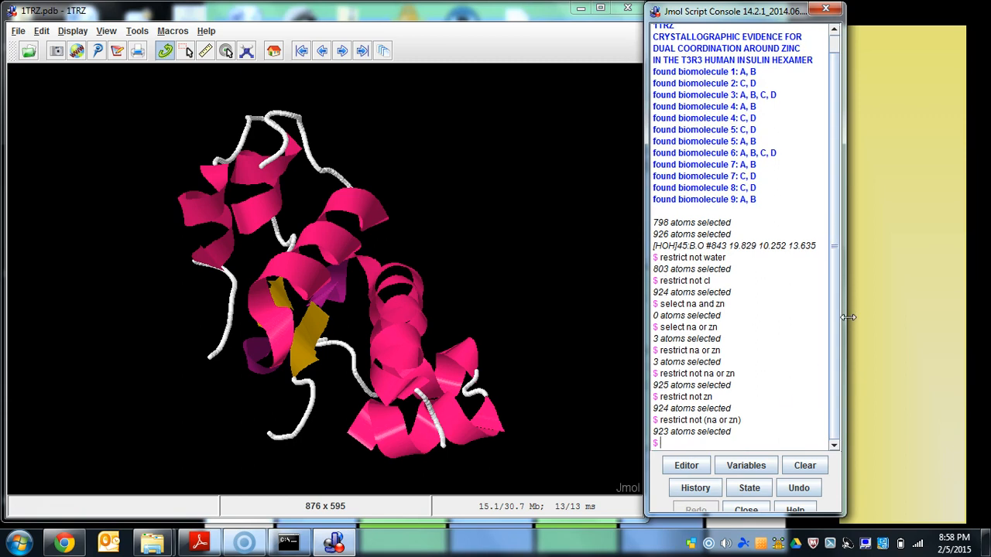
- Compare the restrict commands with and without parentheses around "na or zn" in the console history
drag(689, 374, 713, 374)
click(699, 374)
drag(689, 421, 744, 420)
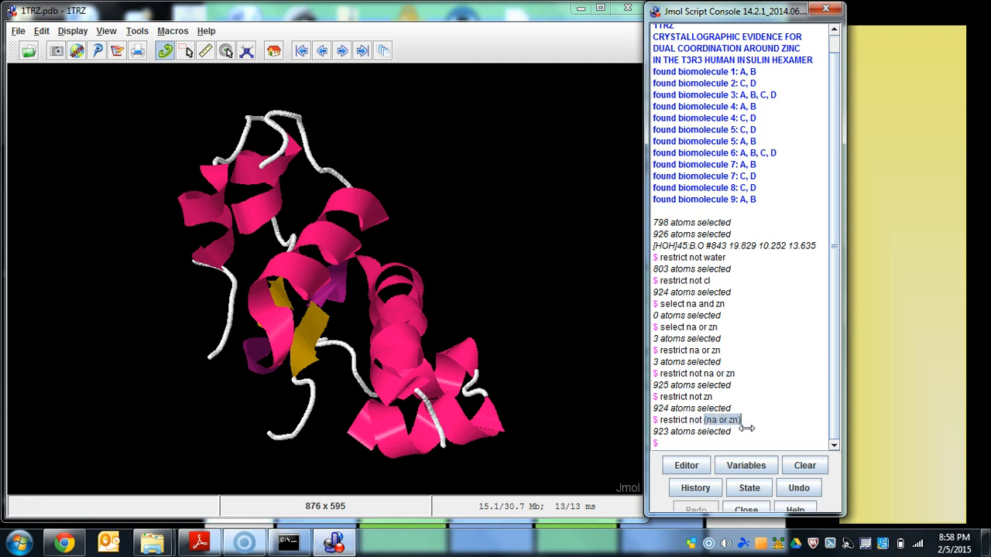
click(694, 441)
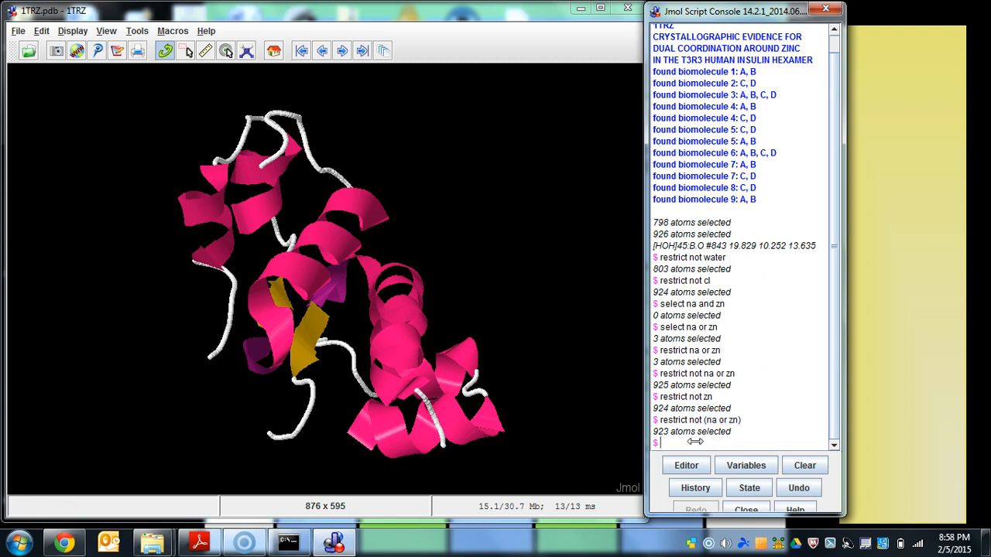
- Show only chains A and B of the protein with the console command "restrict *a or *b"
drag(391, 250, 291, 117)
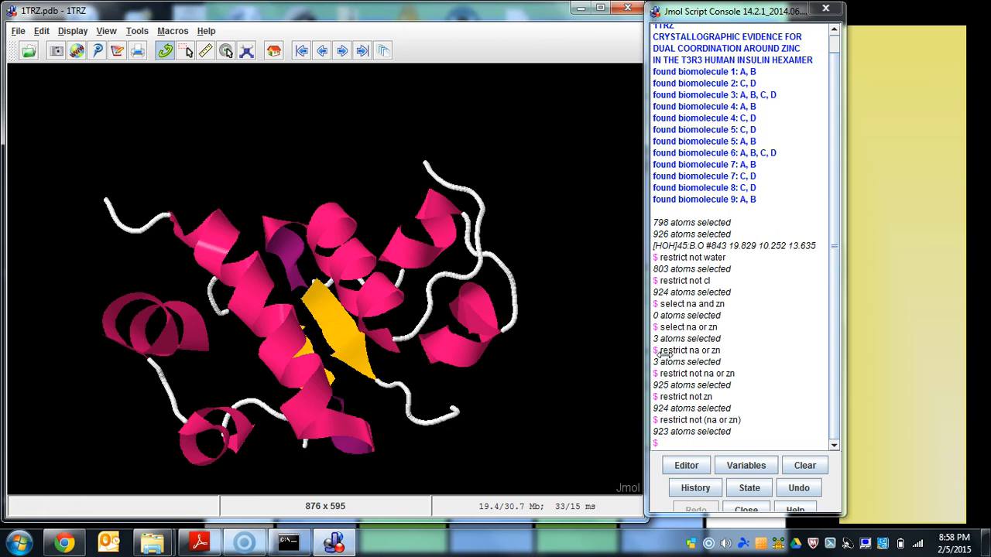
click(671, 442)
text(restrict )
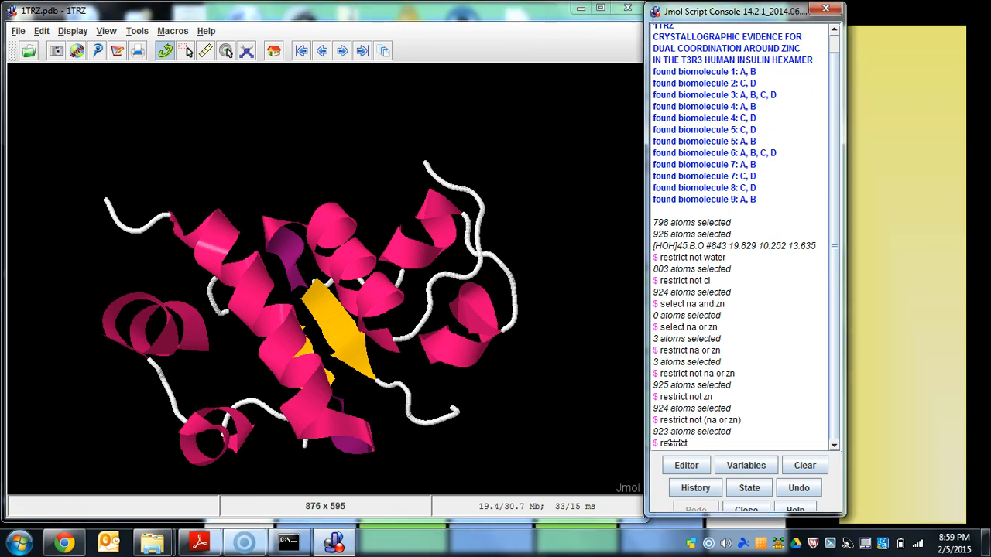
text(*a or *b)
key(Return)
- Display the backbone of chains A and B at thickness 1.5 with the command "backbone 1.5"
drag(524, 349, 197, 245)
drag(225, 256, 182, 249)
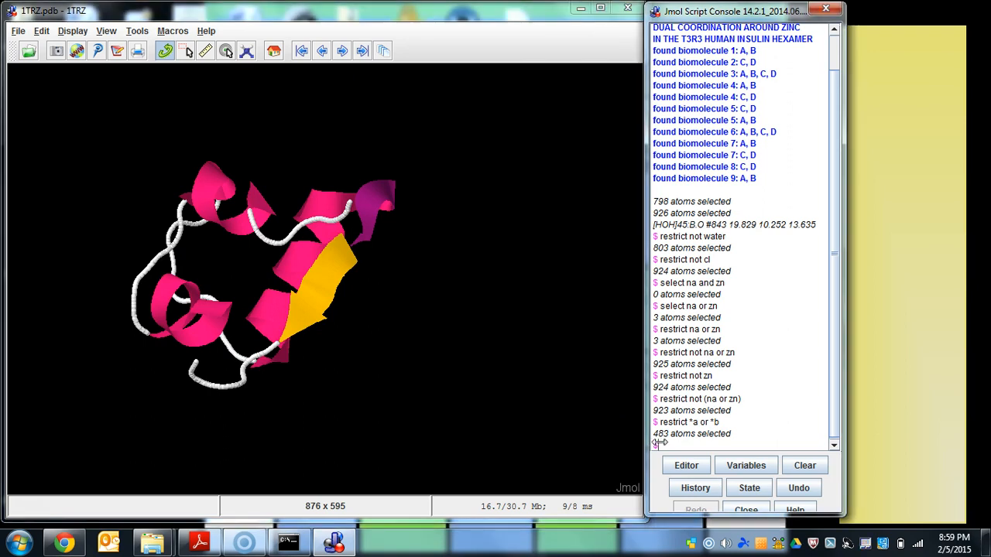
text(backbone 1.5)
key(Return)
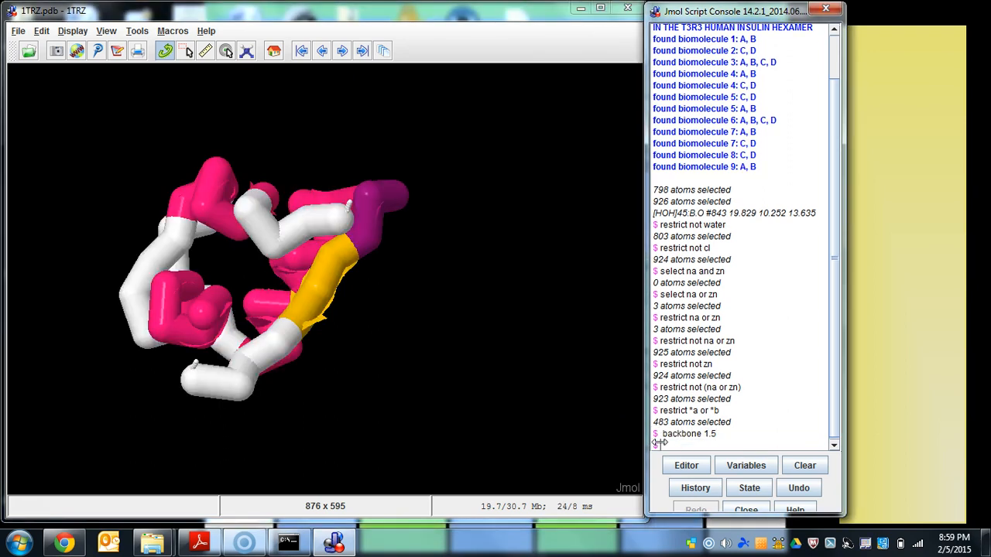
- Display the selected atoms of chains A and B as a thick wireframe with the console command "wireframe 1.0"
drag(504, 312, 491, 258)
click(674, 446)
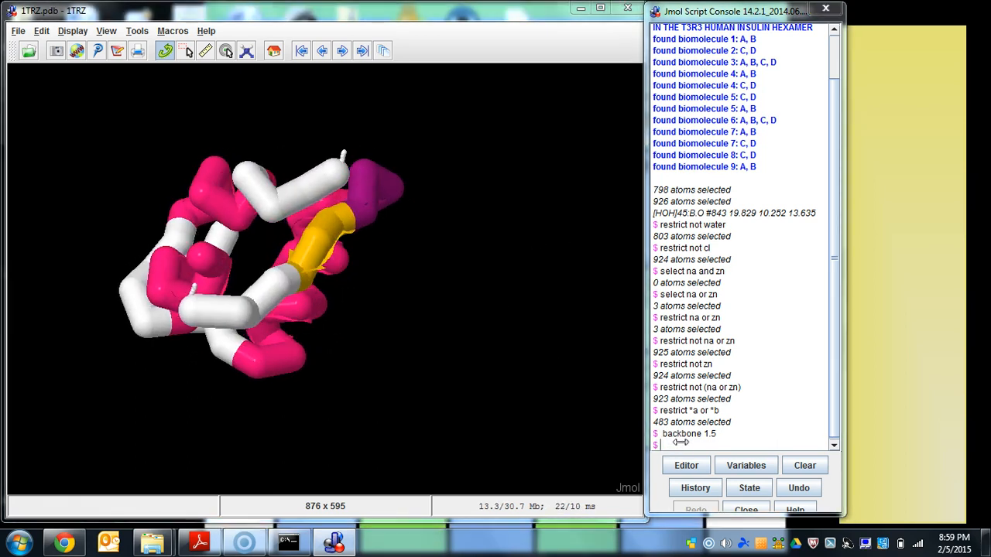
text(wireframe)
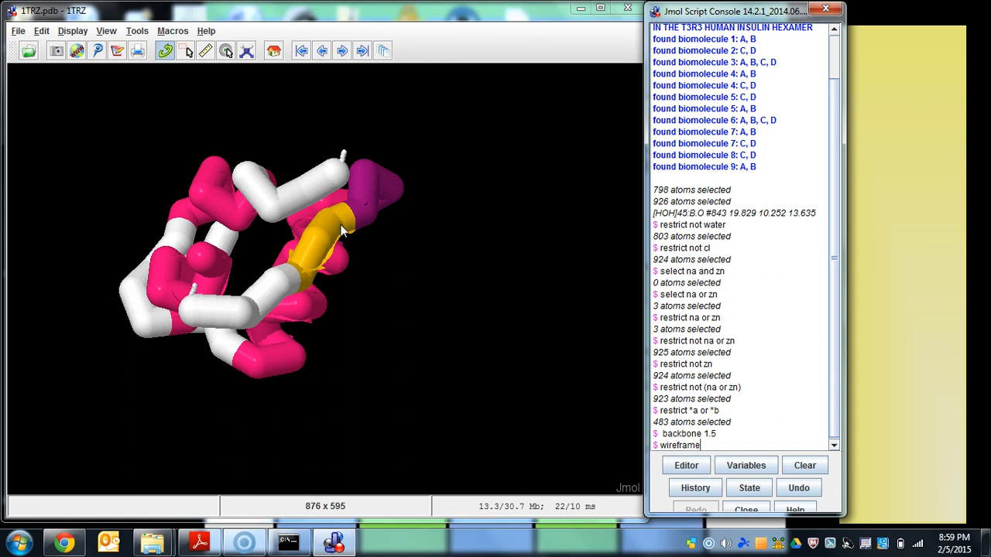
mouse_move(340, 229)
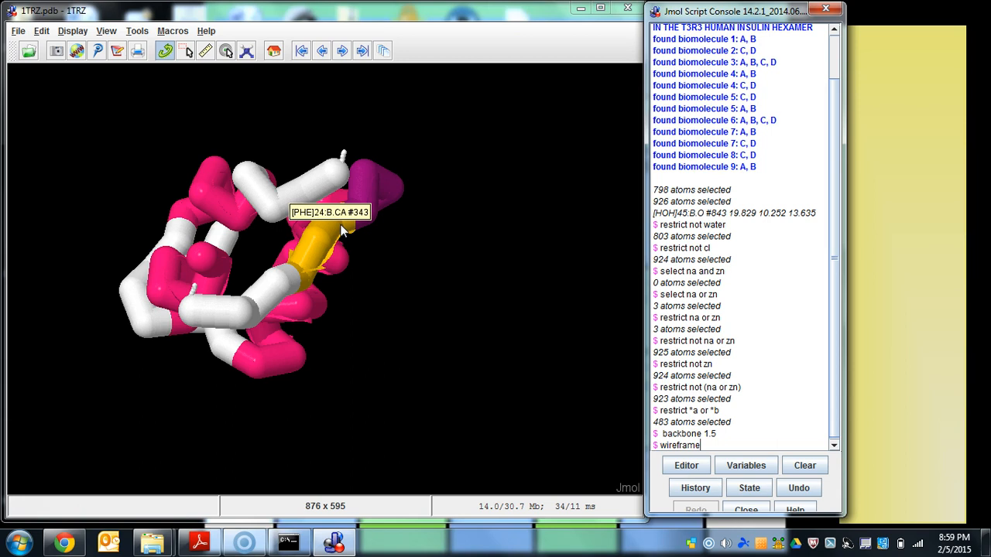
text(1.0)
key(Return)
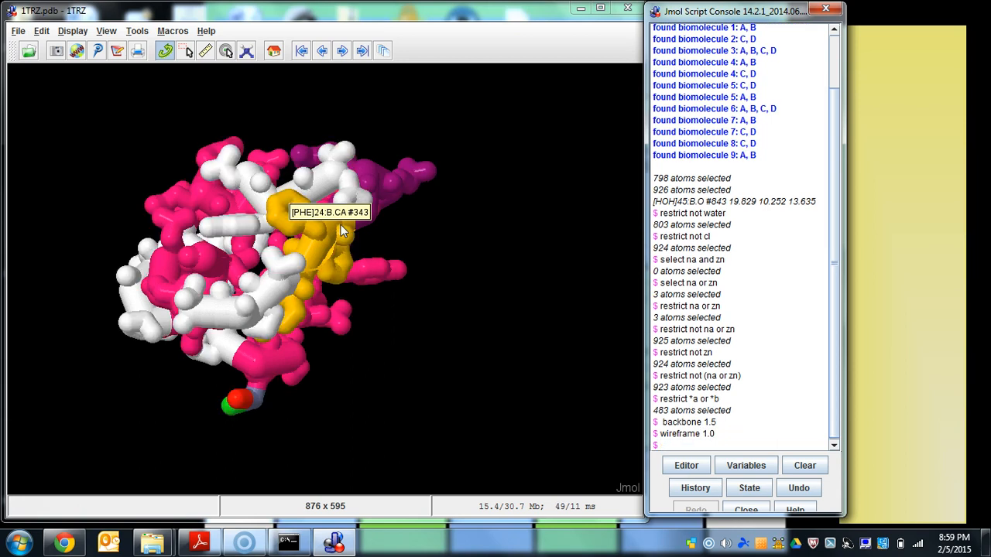
- Restrict the display to the alpha carbons with the console command "restrict alpha"
drag(463, 282, 424, 232)
click(714, 453)
text(restr)
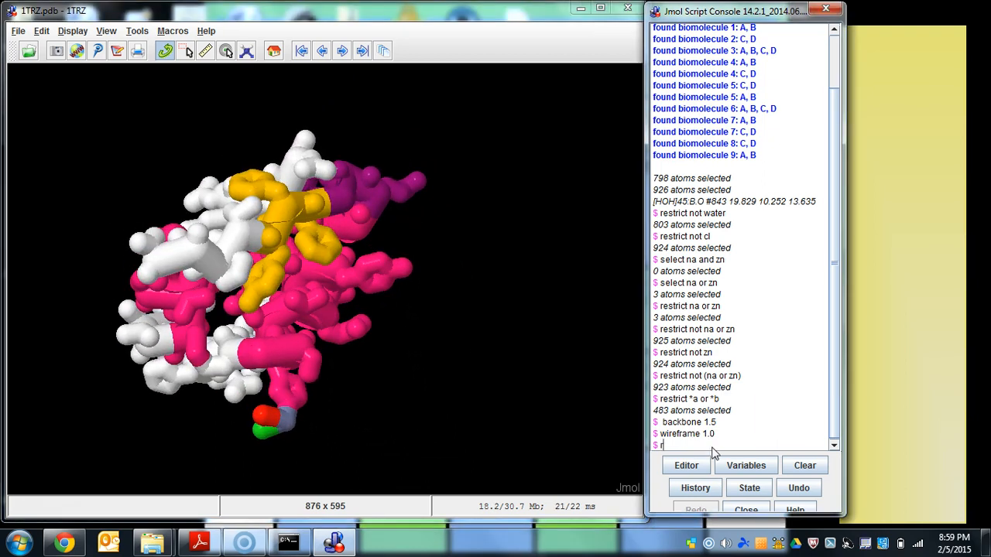
text(ict alpha)
key(Return)
- Turn off the cartoon rendering with the console command "cartoon off"
drag(563, 360, 347, 244)
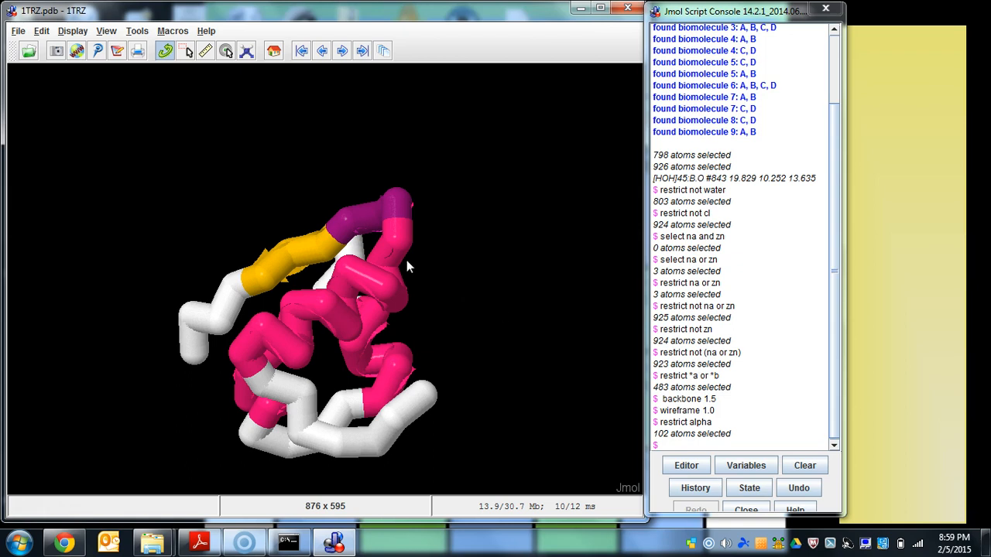
click(667, 447)
text(cartoon off)
key(Return)
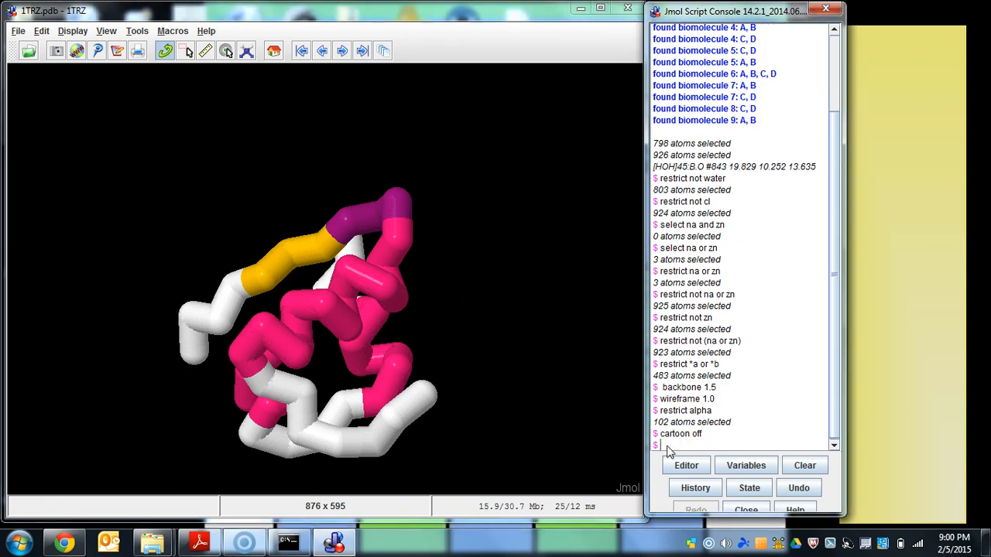
- Select the beta sheets with "select sheets" and color them yellow with "color yellow"
drag(474, 219, 322, 236)
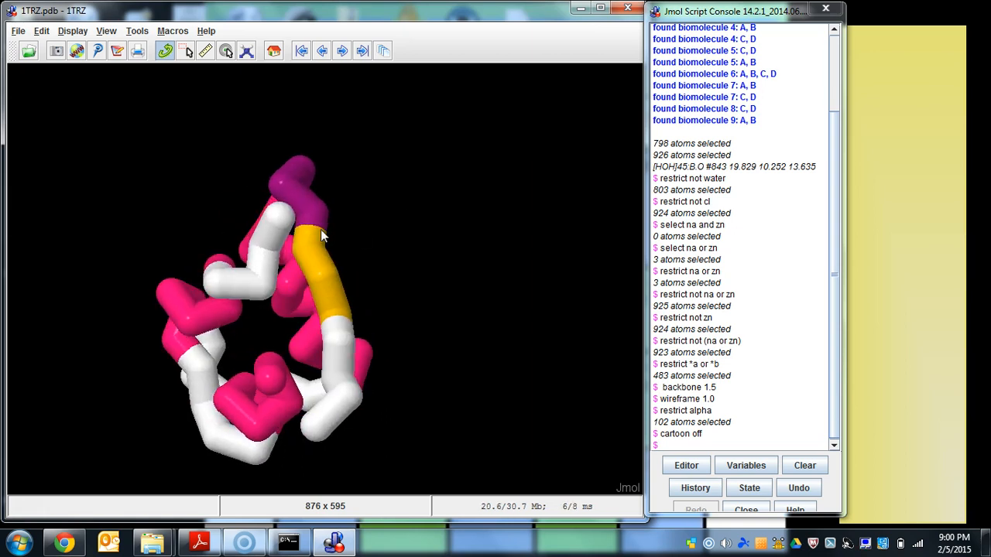
drag(387, 252, 387, 277)
drag(469, 246, 489, 229)
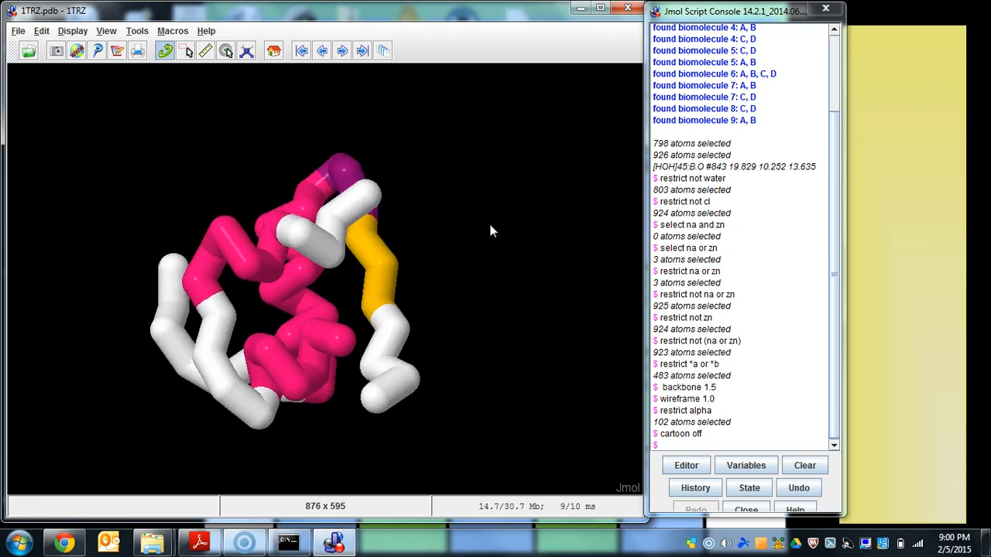
click(693, 446)
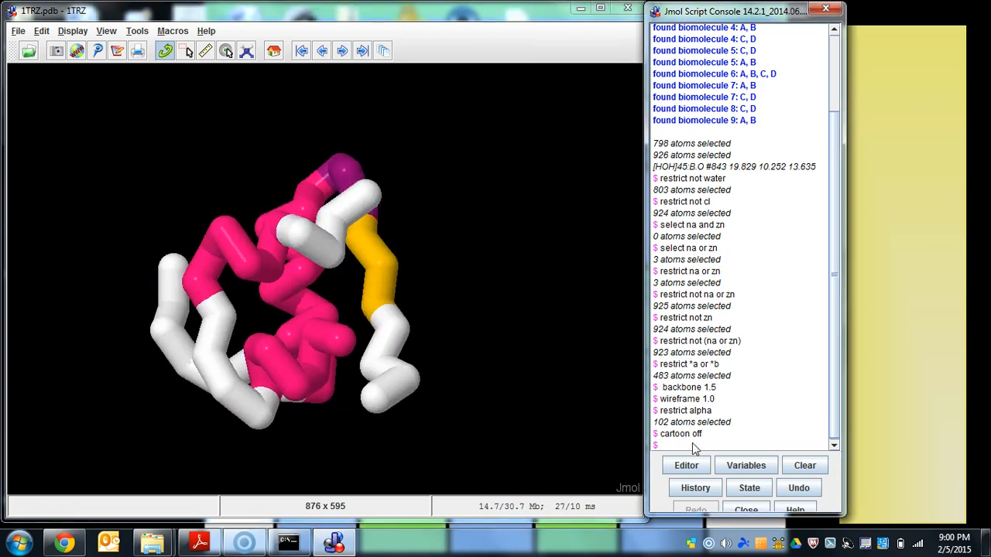
text(select sheets)
key(Return)
text(color yellow)
key(Return)
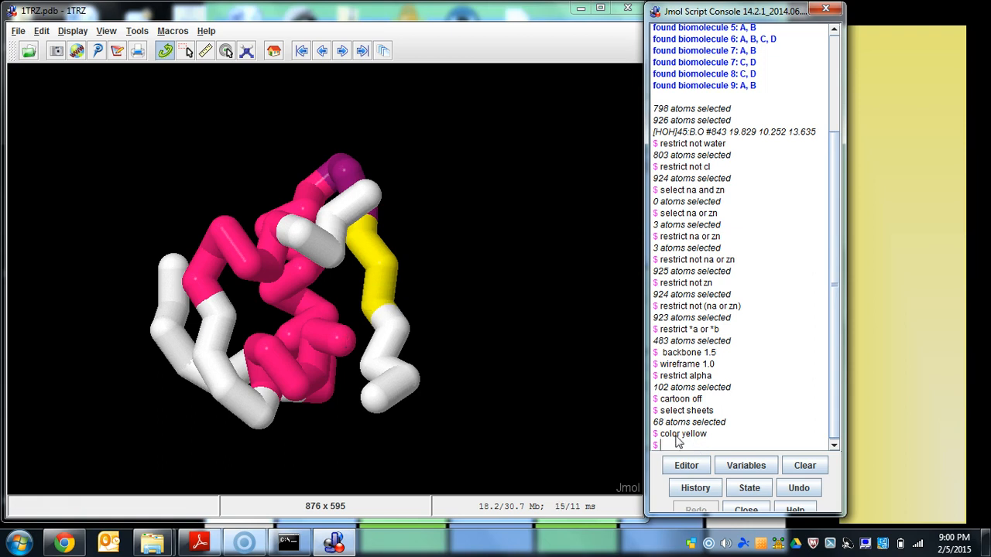
- Select the helices with "select helix" and color them red with "color red"
text(select helix)
key(Return)
text(color red)
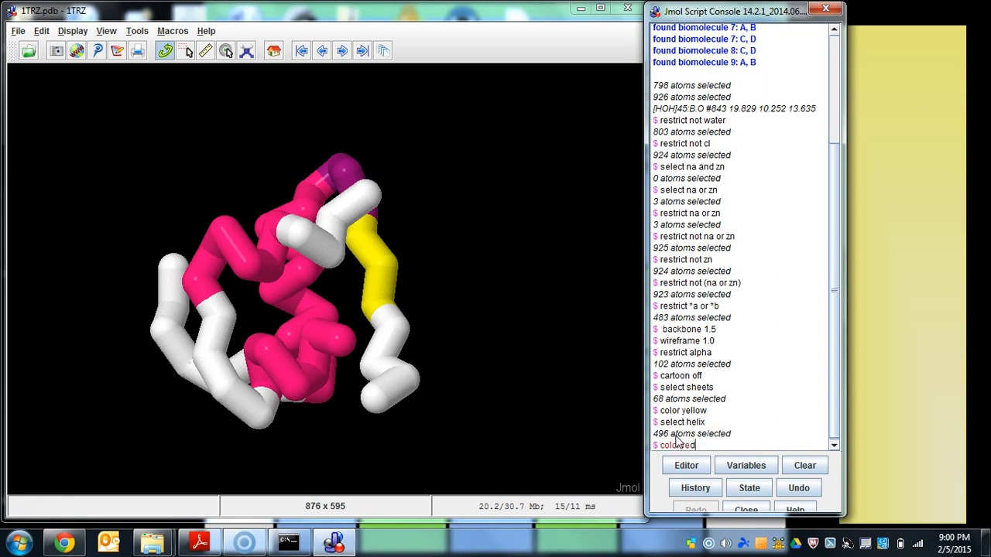
key(Return)
drag(515, 361, 242, 422)
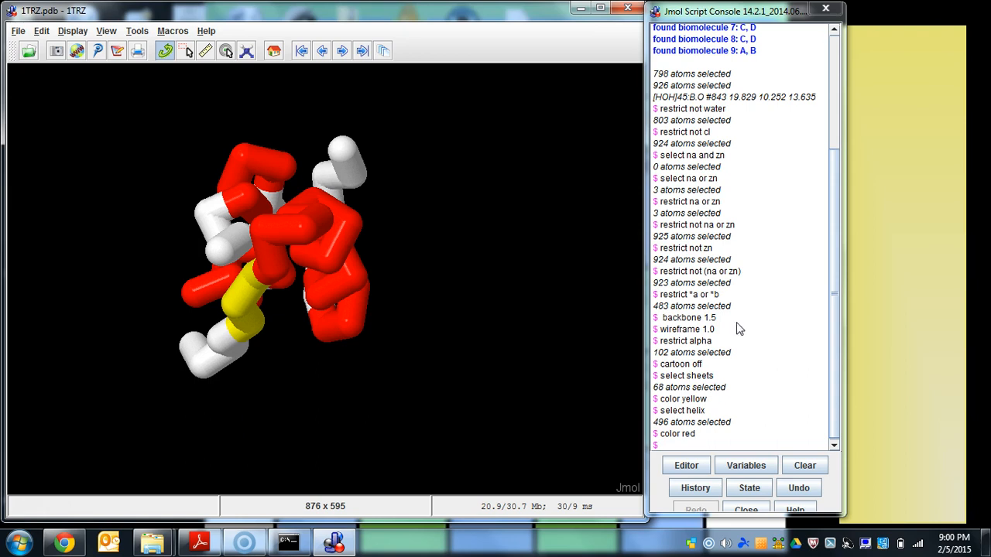
- Switch to the sticky note and write "Cysteines interact with each other to create disulfide bonds"
click(914, 223)
text(Cysteines intereac)
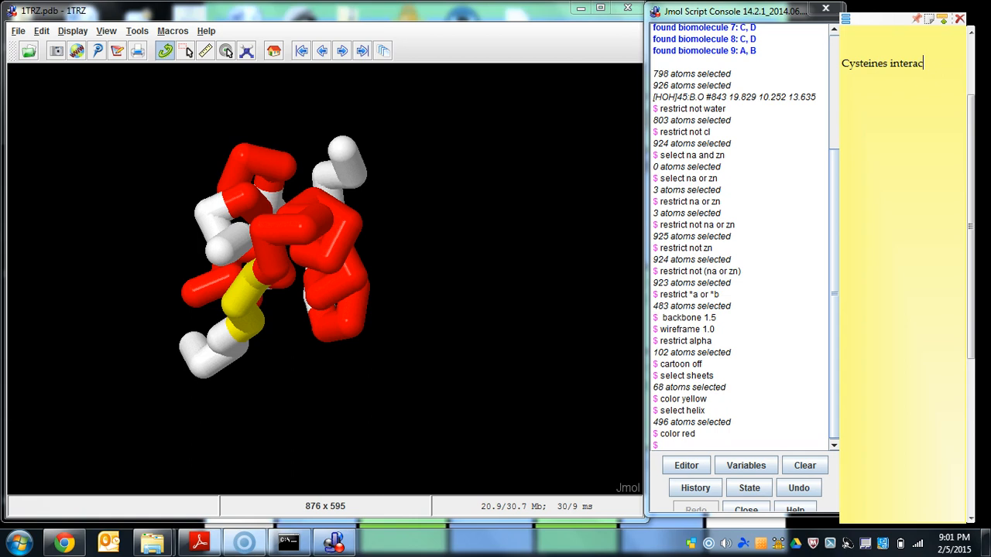
text(t with each other )
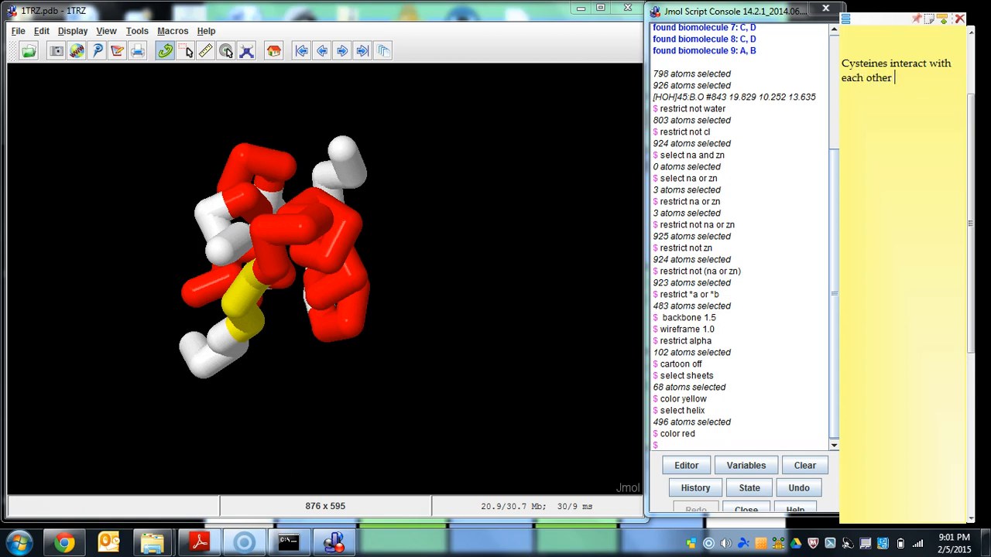
text(to create disulfide bonds)
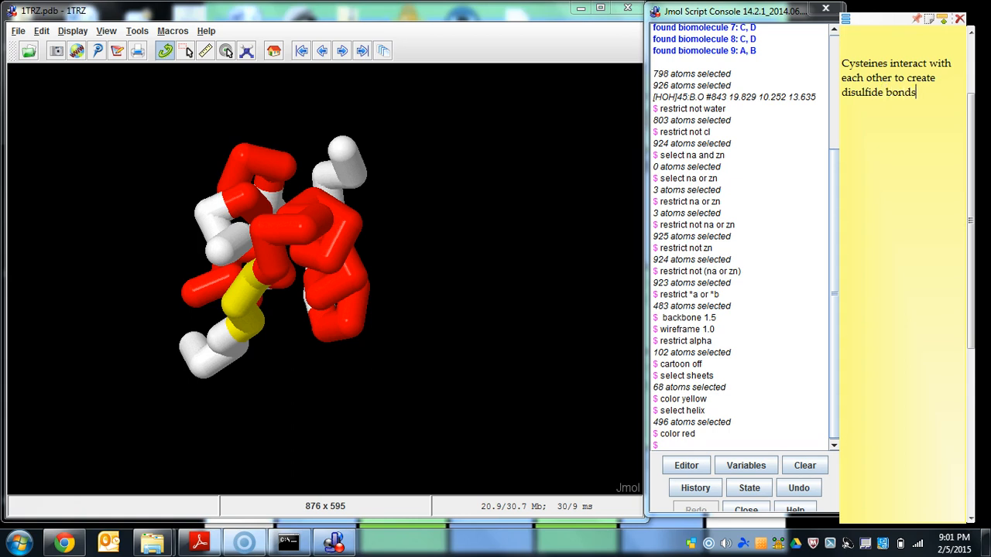
- Add a separate line to the sticky note reading "Cys = carbon plus a sulfur (2 atoms)"
key(Return)
key(Return)
text(Cys = carbon plus a sulfur)
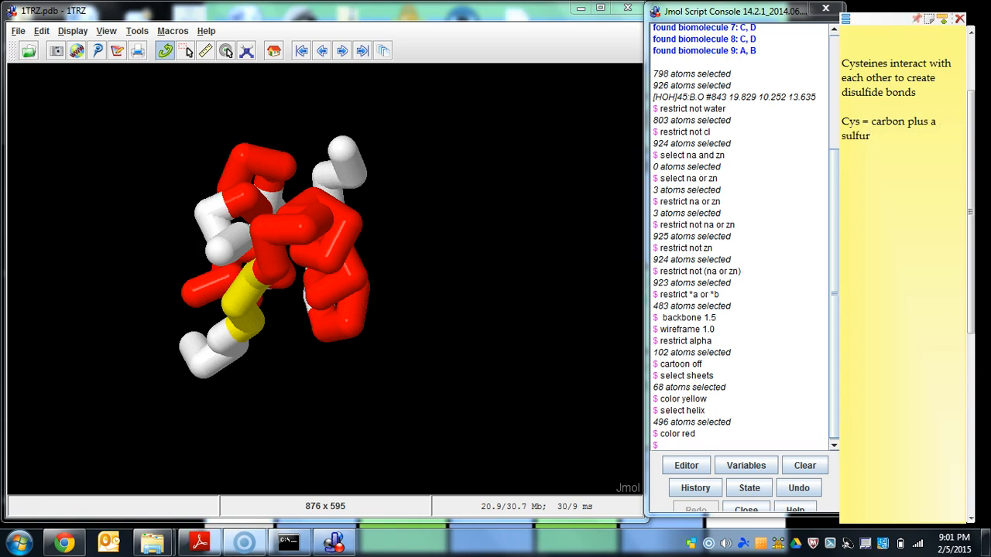
text( (2 atoms))
key(Return)
key(Return)
- Add the side-by-side column headings "B Chain" and "A Chain" below the cysteine text in the sticky note
drag(325, 255, 386, 283)
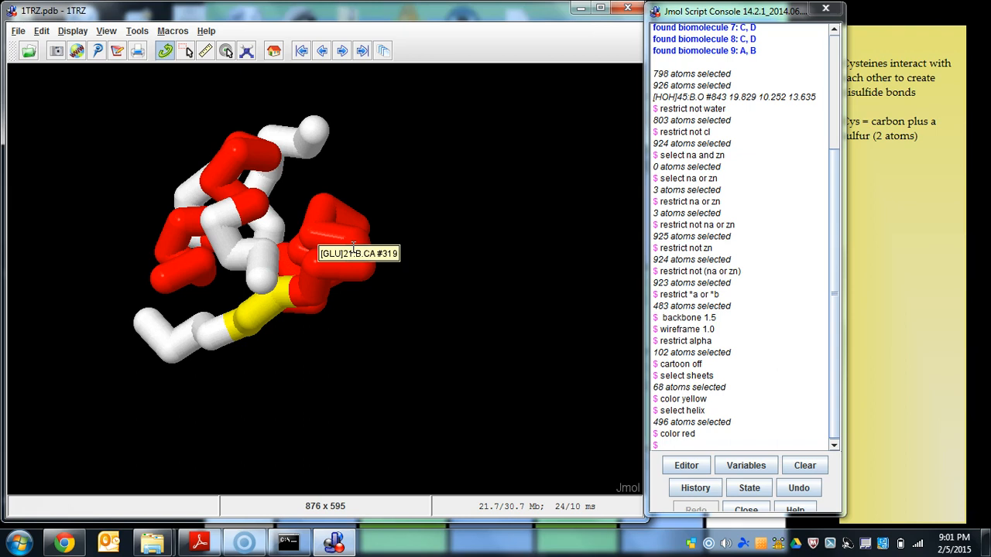
drag(409, 246, 276, 342)
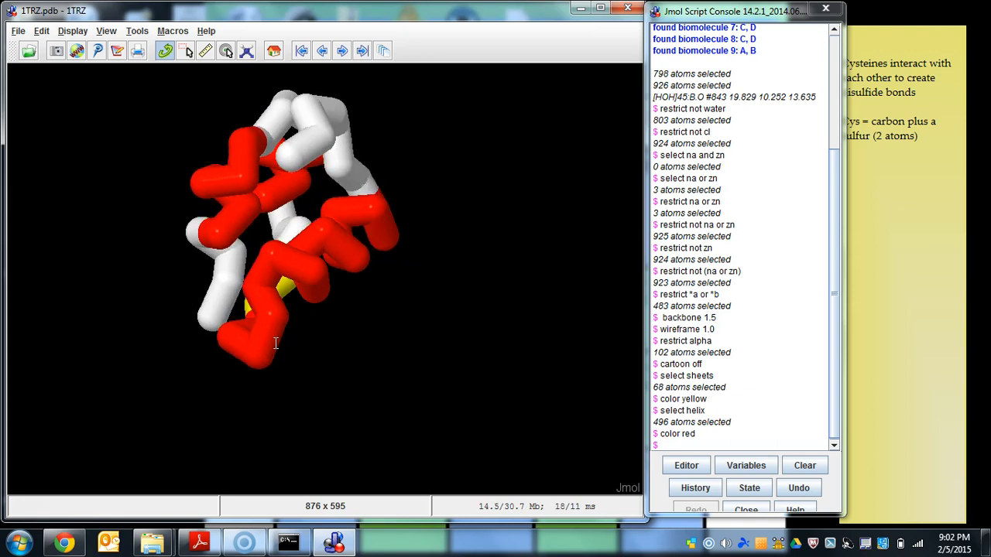
click(884, 229)
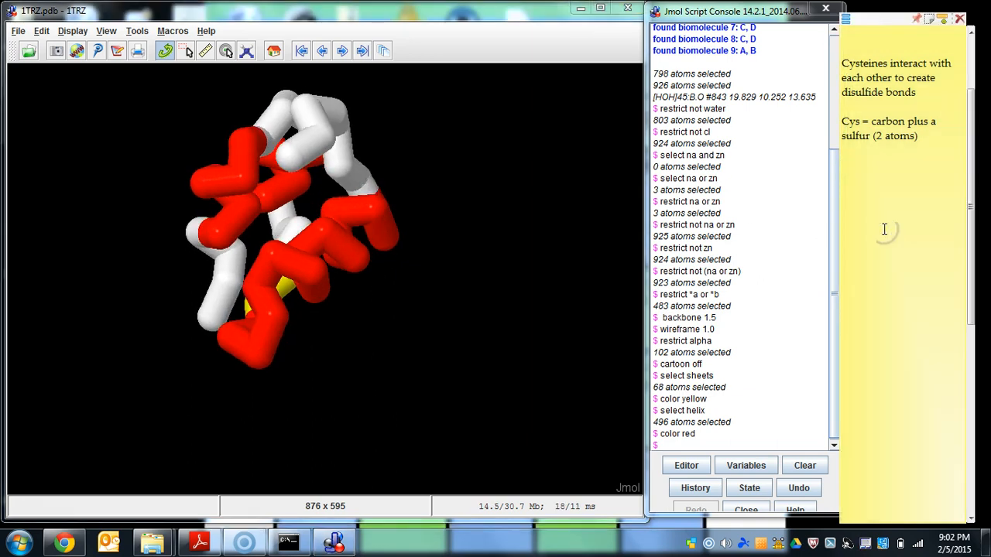
text(B ChainAch)
key(BackSpace)
key(BackSpace)
text(Chja)
key(BackSpace)
key(BackSpace)
text(ain)
click(920, 166)
- List "Cys7" and "Cys 19" under the B Chain heading in the sticky note
click(846, 178)
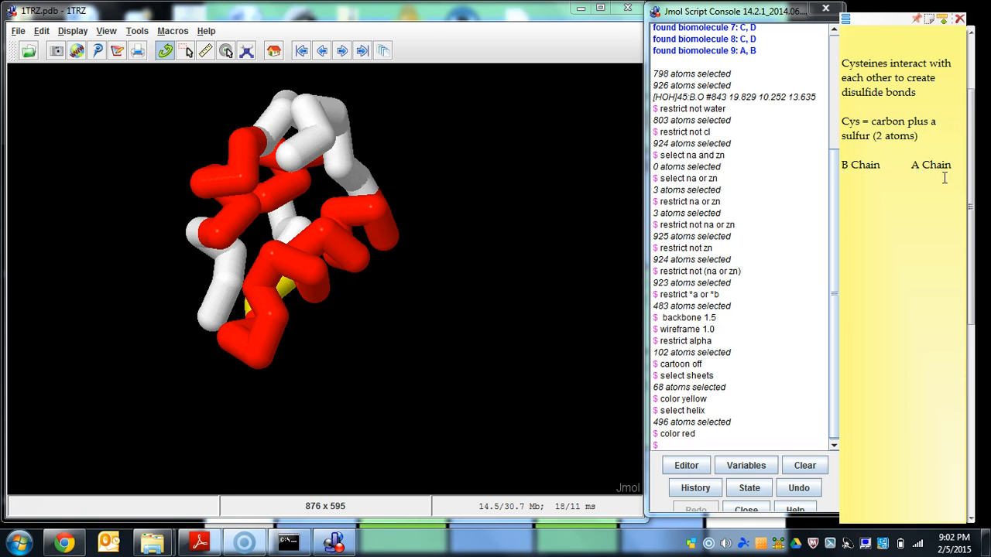
text(Cys 7)
key(Return)
text(Cys)
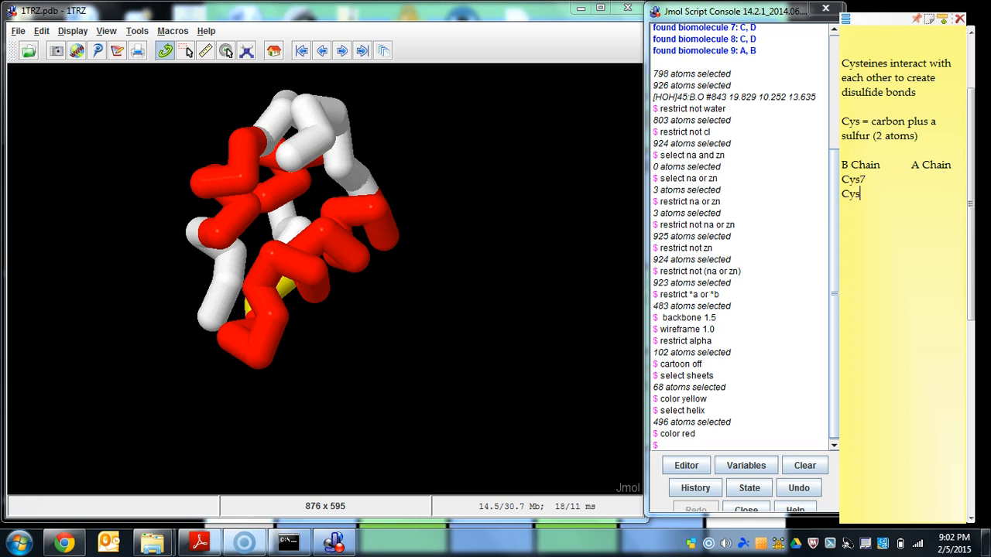
text( 19)
- List "Cys6", "Cys7", "Cys11" and "Cys20" under the A Chain heading in the sticky note
click(920, 177)
key(Tab)
text(Cys6)
key(Down)
text(19	Cys7 	Cys 11)
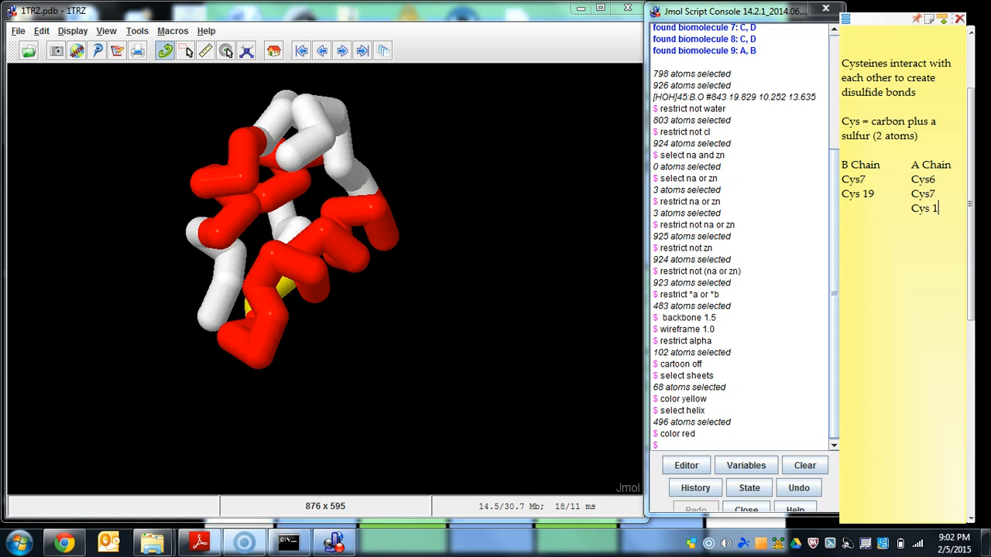
key(Tab)
key(Tab)
text(Cys20)
key(Up)
key(Left)
key(BackSpace)
- Switch to the Jmol console, move it clear of the note, and select chain B's cysteine 7 with "select cys7 and *B"
mouse_move(333, 225)
mouse_down()
mouse_move(290, 251)
mouse_move(213, 236)
mouse_move(186, 255)
mouse_up()
click(867, 236)
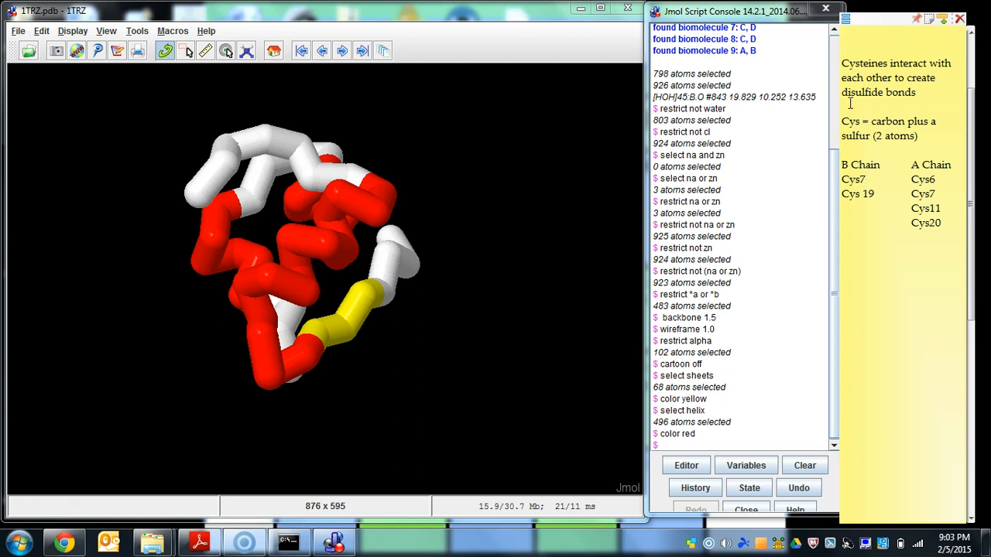
key(alt+Tab)
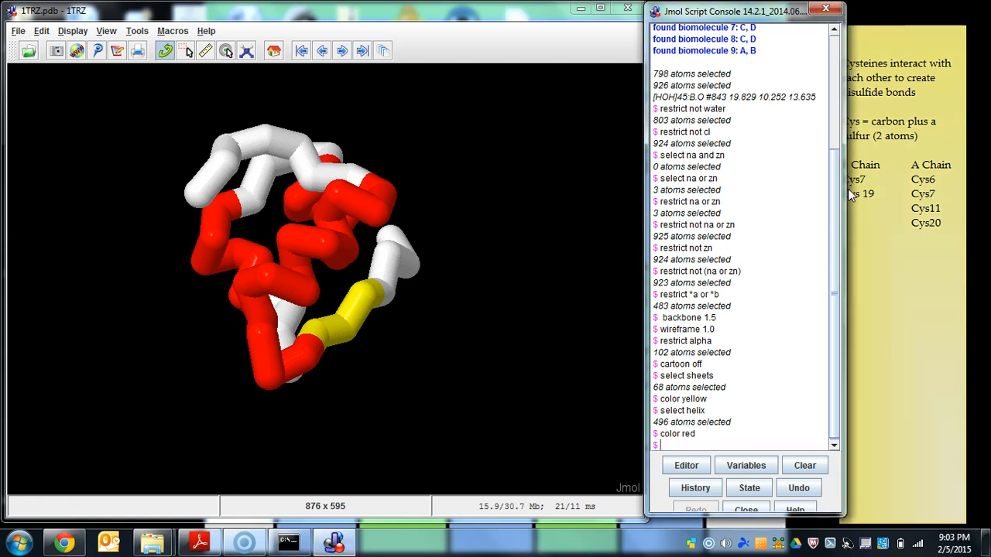
text(select)
mouse_move(701, 11)
mouse_down()
mouse_move(634, 18)
mouse_move(687, 19)
mouse_up()
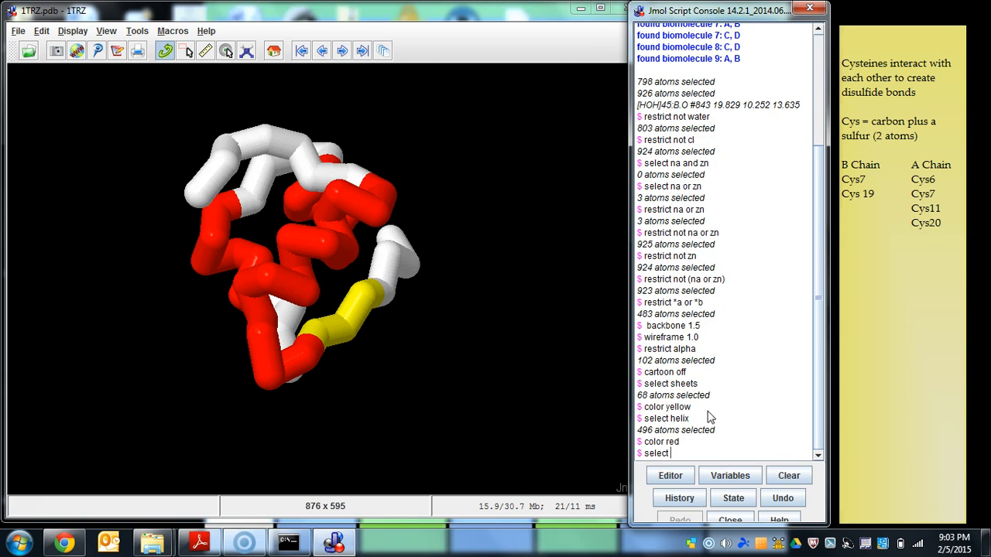
text(cys7 and *b)
key(BackSpace)
text(B)
key(Return)
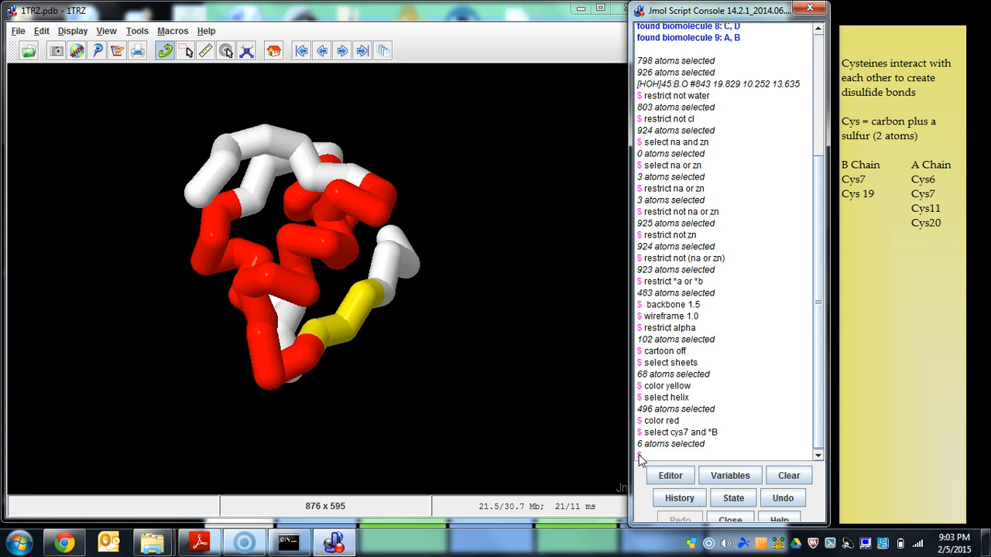
- Switch to the sticky note and insert "Rgroup" after "Cys" in the line about carbon plus a sulfur
drag(545, 360, 524, 332)
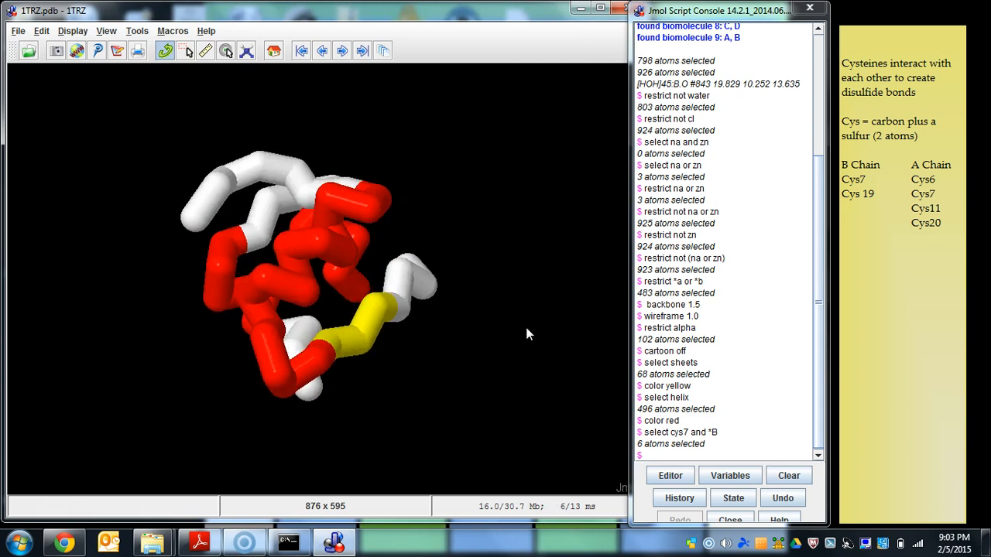
drag(526, 328, 526, 330)
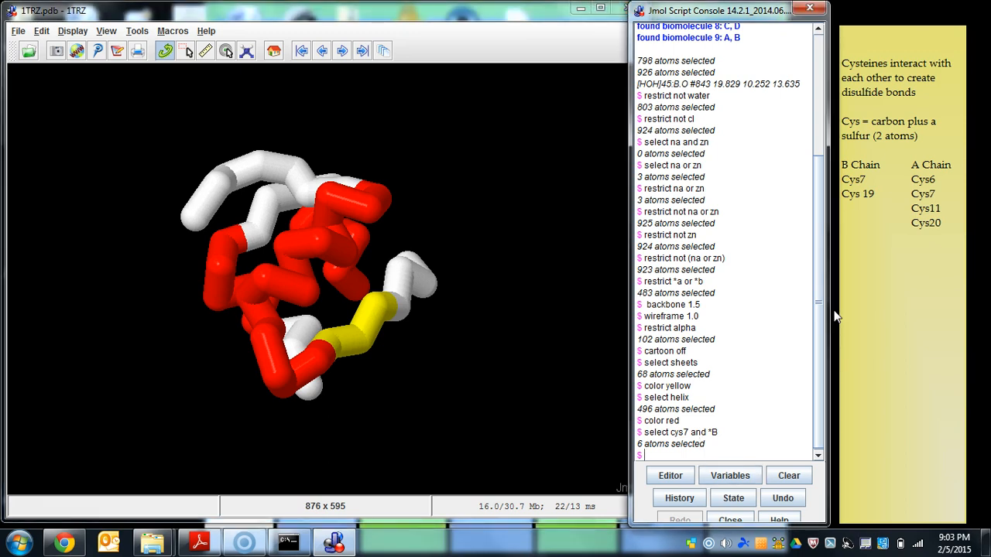
click(931, 135)
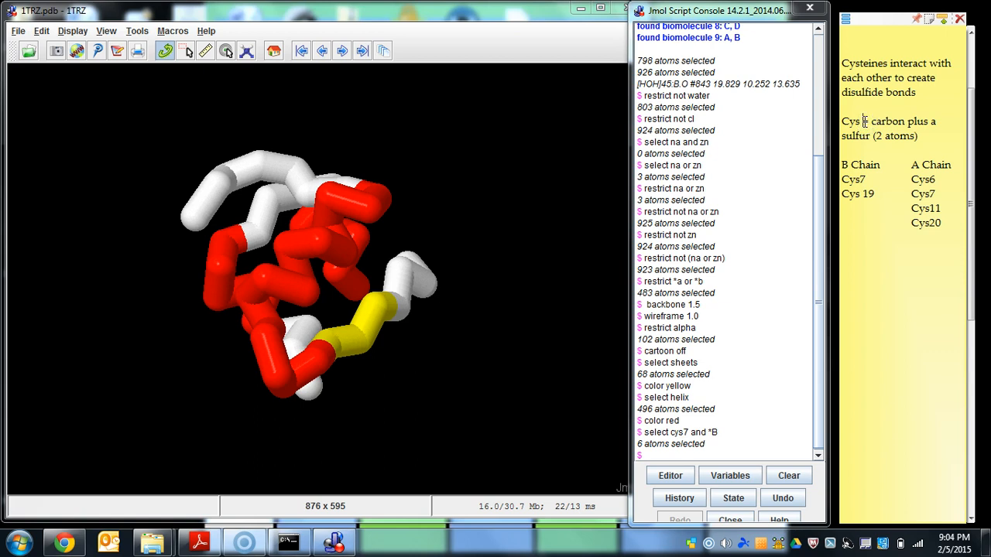
click(864, 121)
text(Rgroup=)
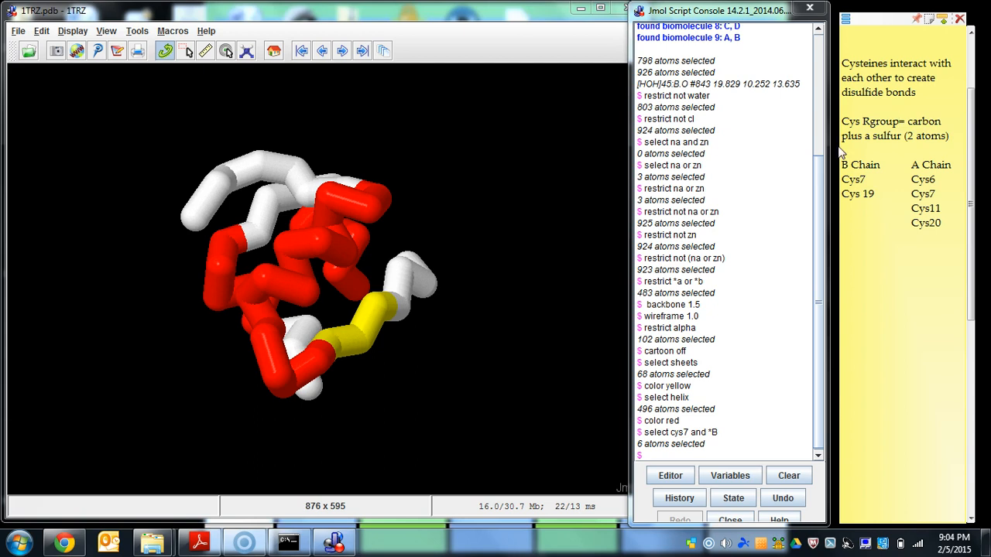
- Switch to the Jmol console, run "select cys7 and *B and sidechain", and highlight the reported atom count
key(alt+Tab)
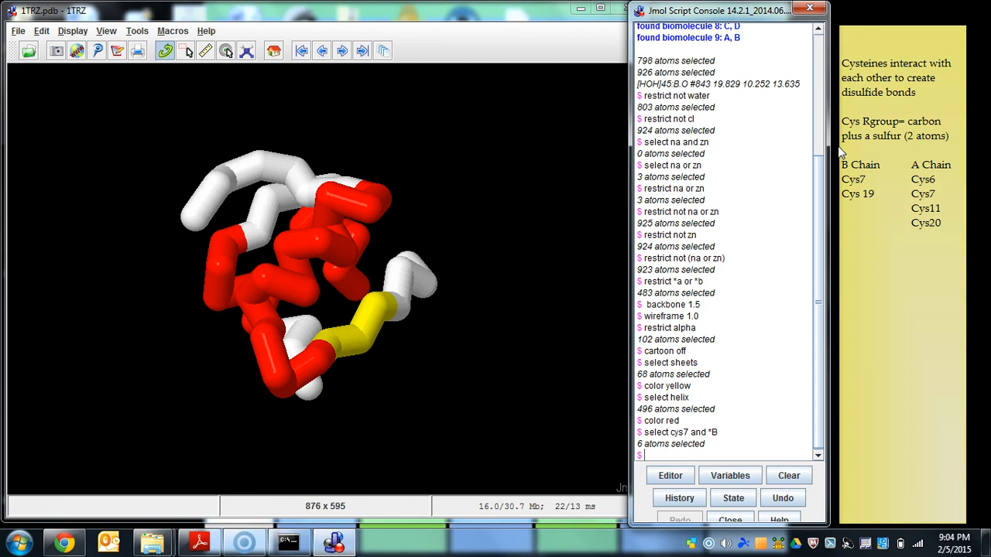
text(select cys7 and *B and sidechain)
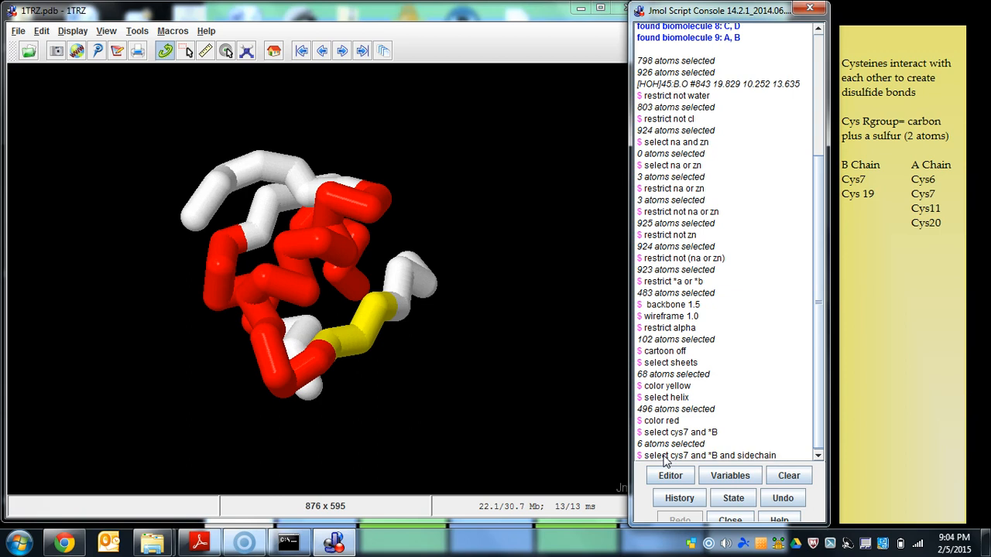
key(Return)
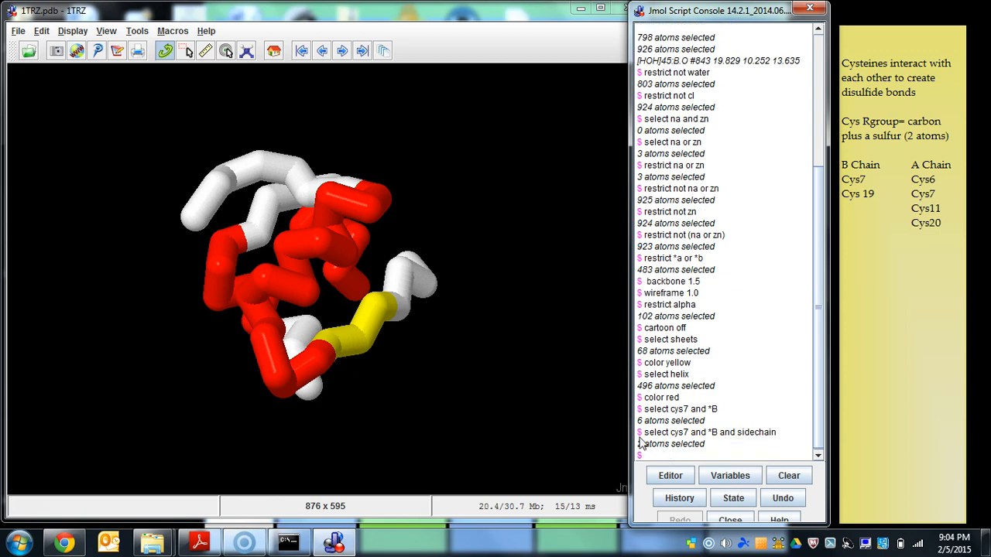
drag(638, 444, 706, 447)
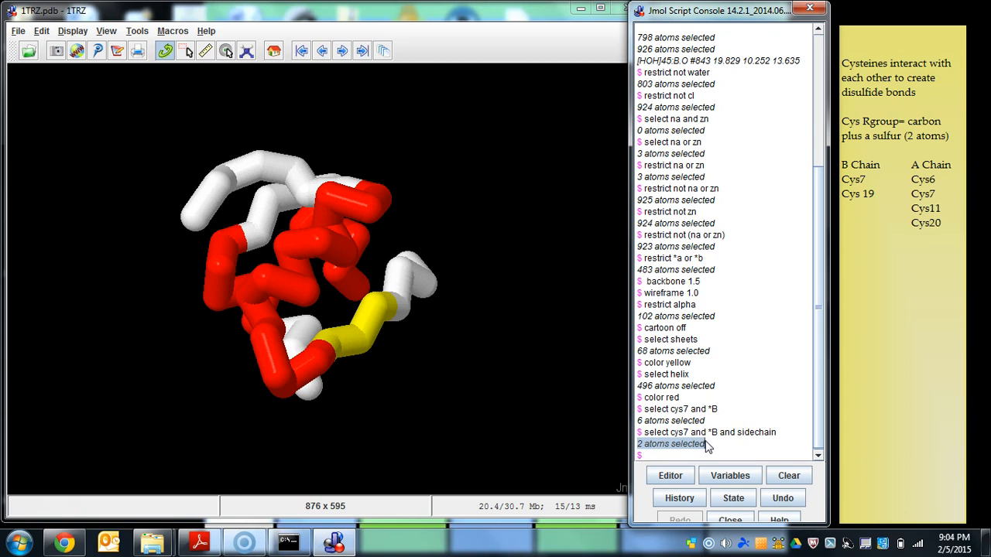
- Display the selected chain B cysteine 7 sidechain as thick sticks with "wireframe 1.25"
click(685, 460)
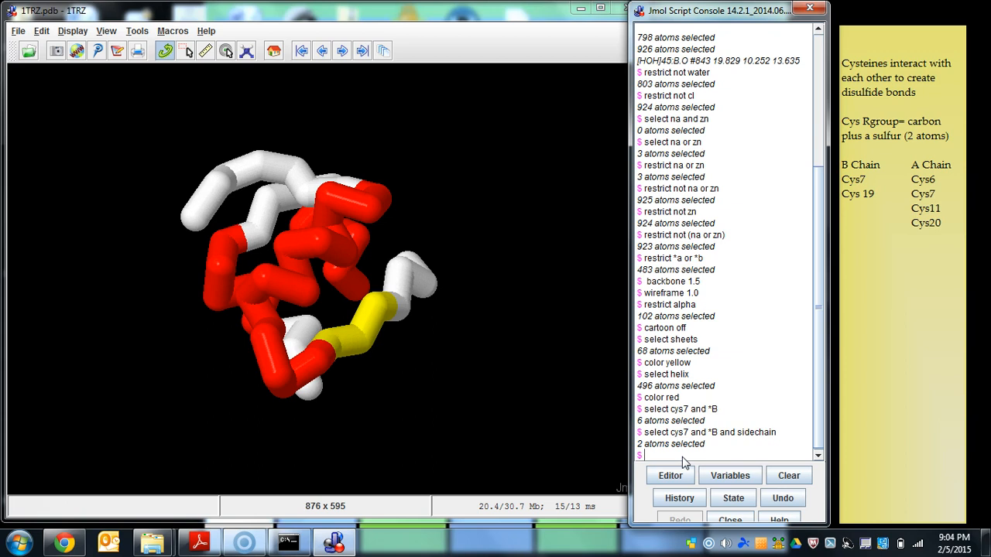
text(wireframe 1.25)
key(Return)
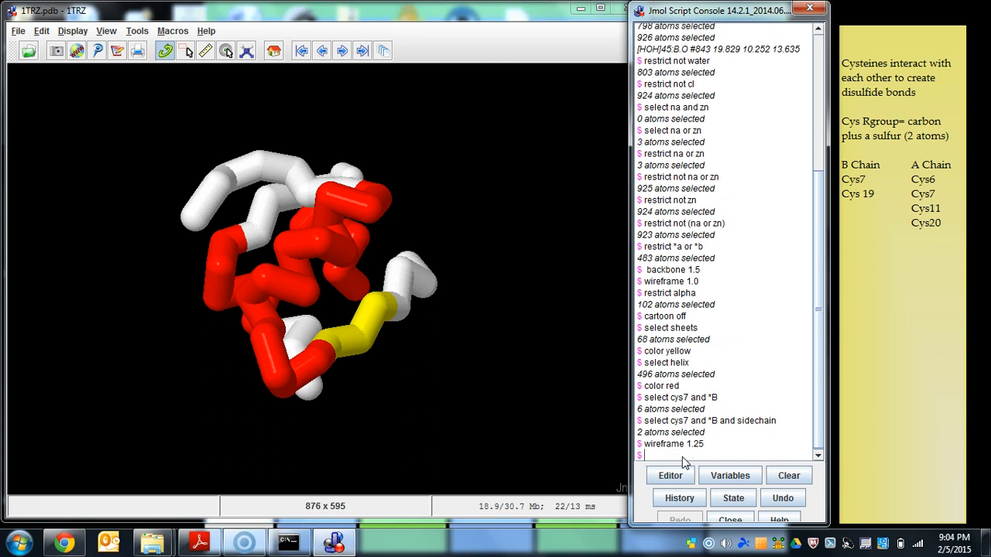
- Identify the short stick protruding from the backbone by picking its atom, and highlight the reported residue and chain in the console
drag(422, 311, 375, 391)
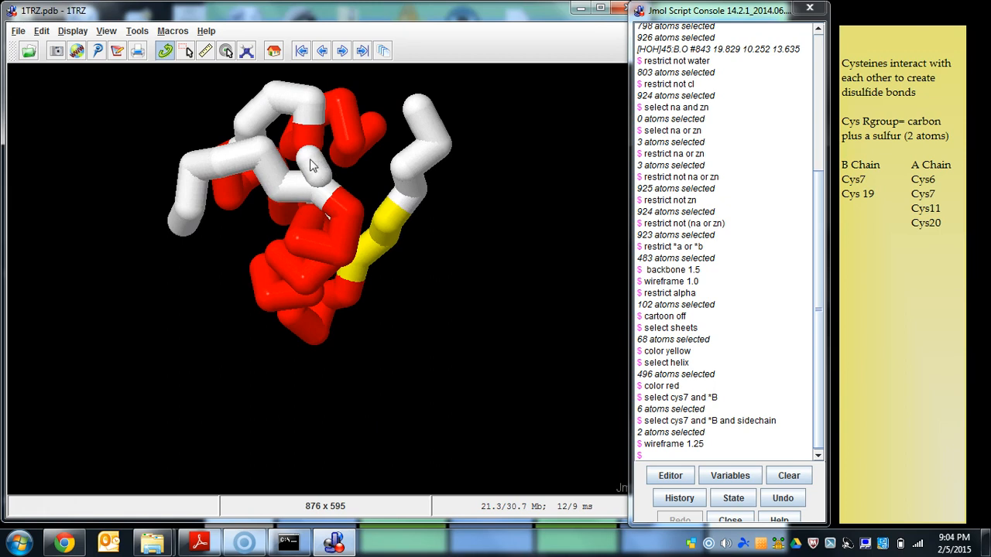
mouse_move(312, 163)
mouse_move(318, 180)
click(324, 178)
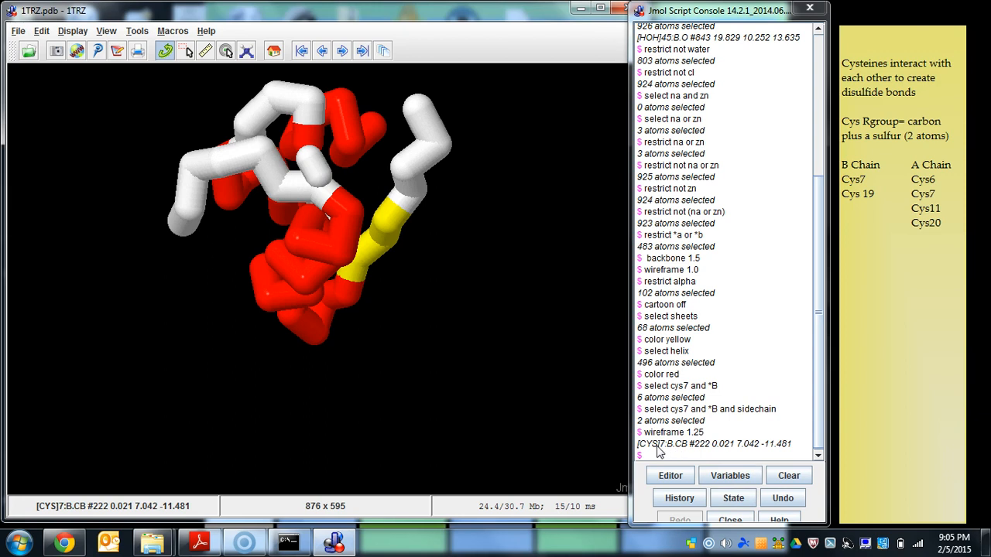
drag(637, 445, 674, 451)
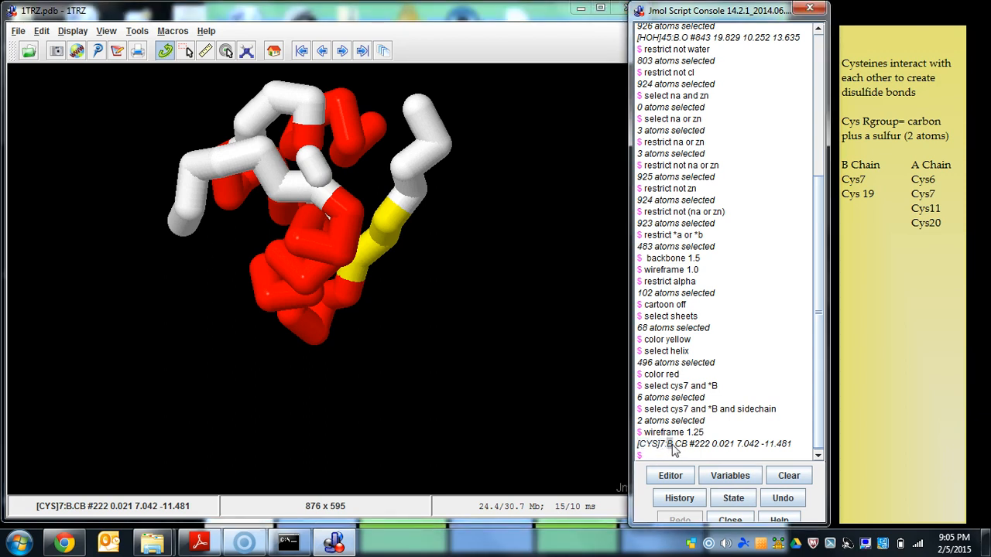
- Color the selected chain B cysteine 7 sidechain by element with "color cpk", and inspect it on the model
click(667, 458)
text(color)
text( pink)
key(Return)
drag(372, 345, 423, 316)
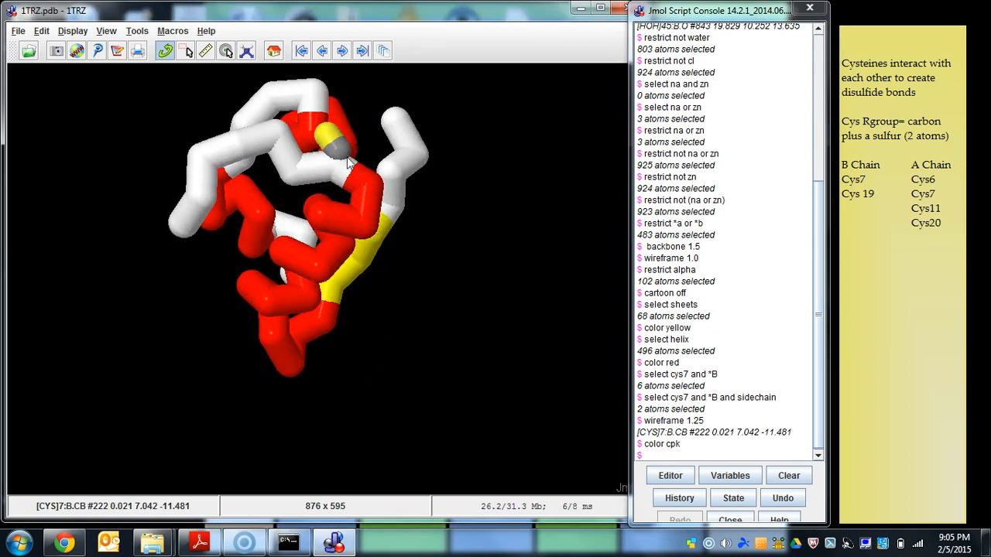
- Try the commands "set alpha" and "set backbone" in the console
text(set alpha)
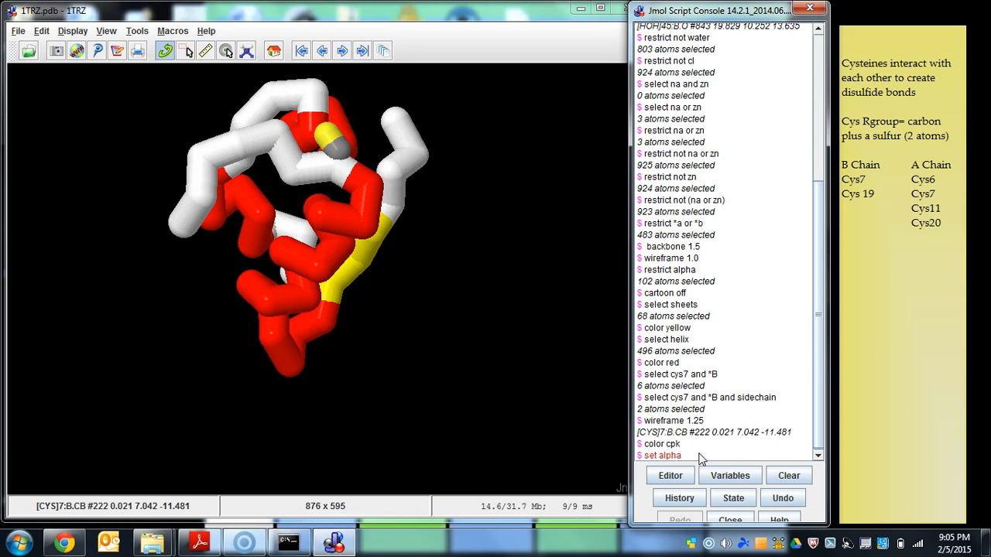
key(Return)
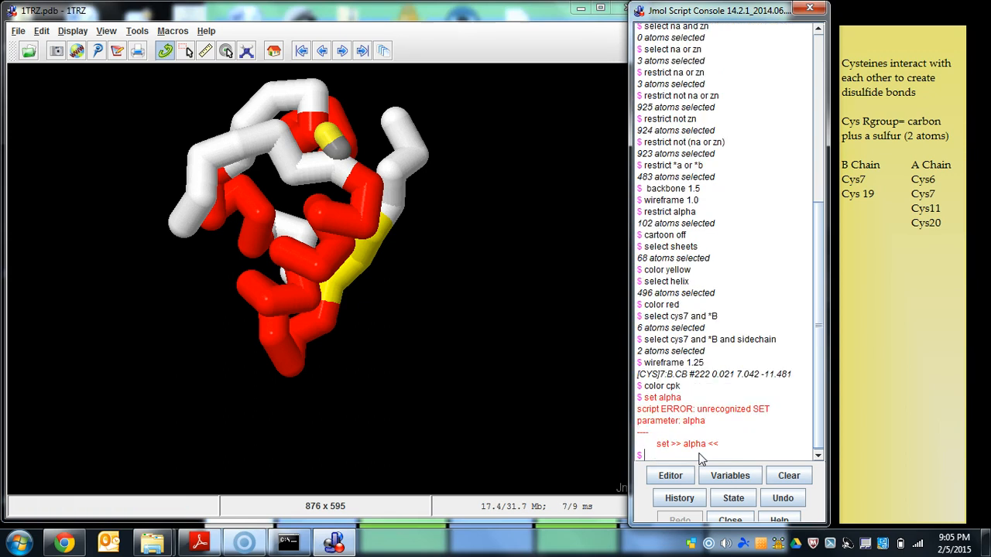
text(set backbone)
key(Return)
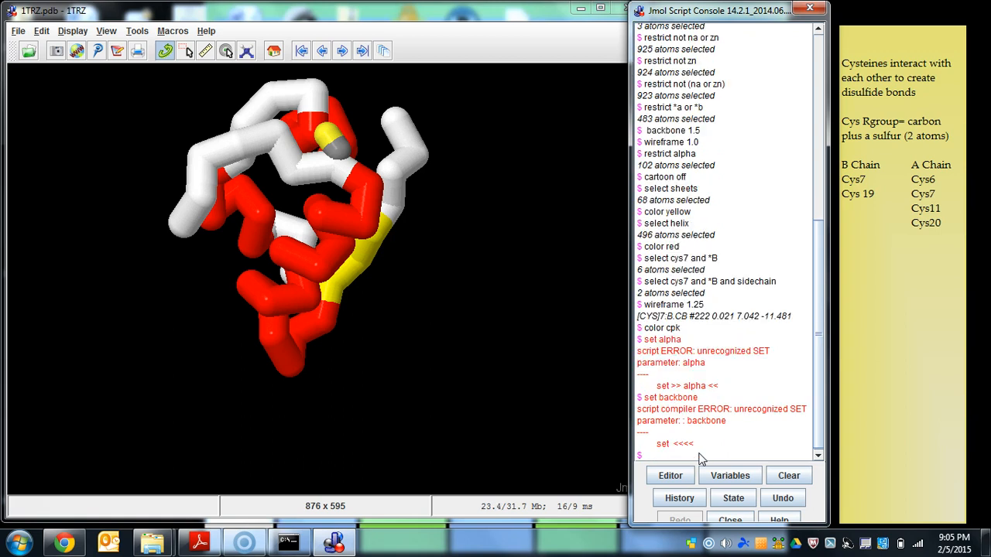
- Locate cysteine 7 of chain A near the chain B cysteine sidechain, pick its backbone atom, and highlight the reported residue and chain
drag(342, 185, 485, 265)
drag(303, 193, 343, 163)
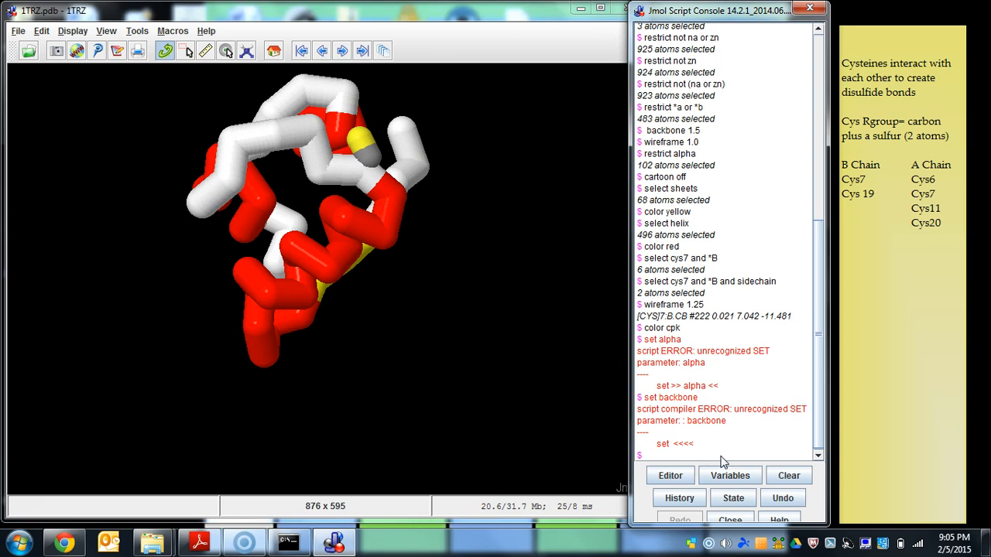
drag(430, 284, 358, 311)
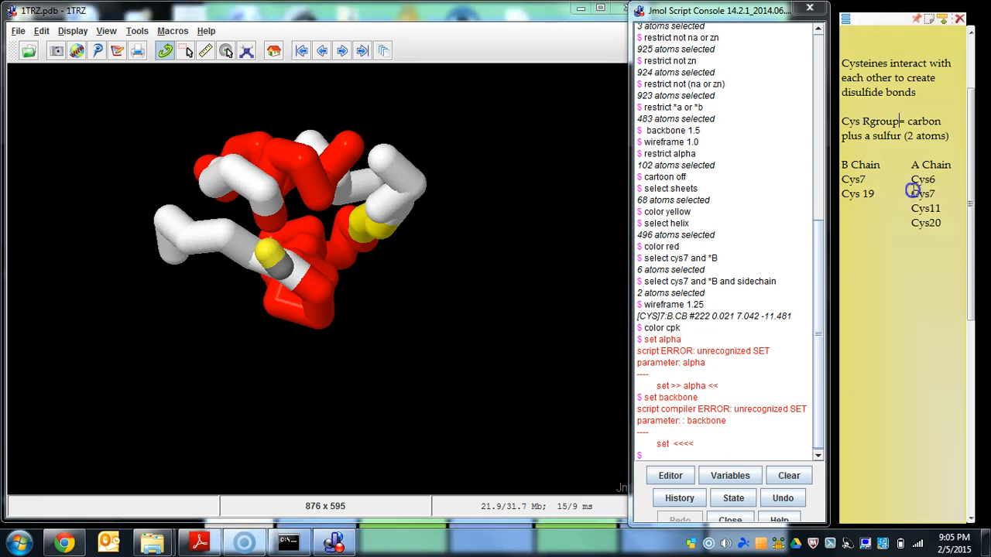
click(938, 193)
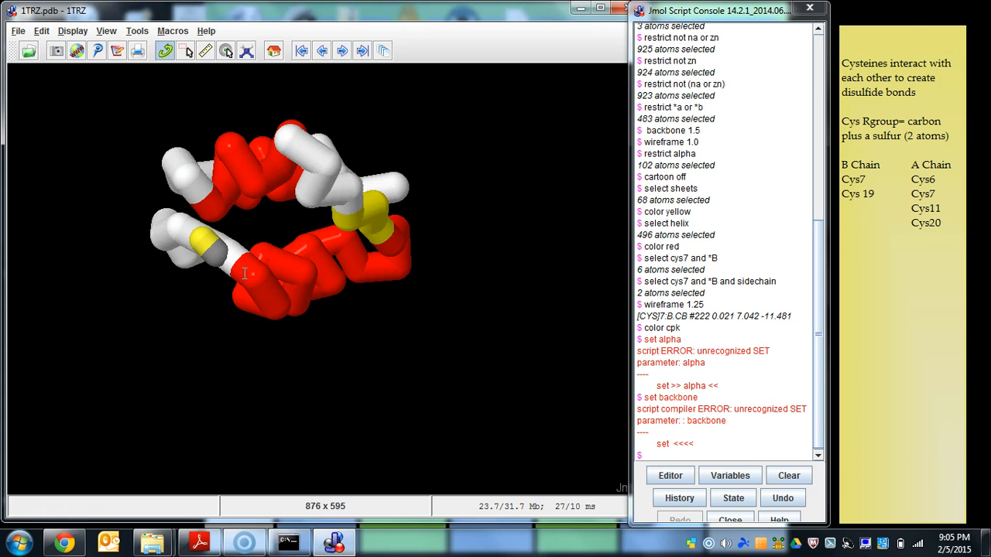
click(214, 209)
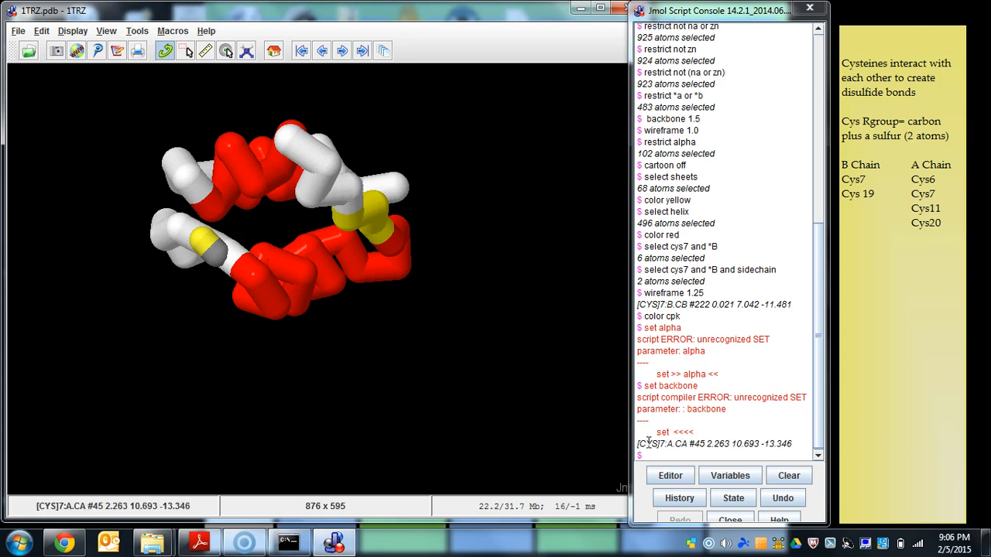
drag(638, 443, 673, 443)
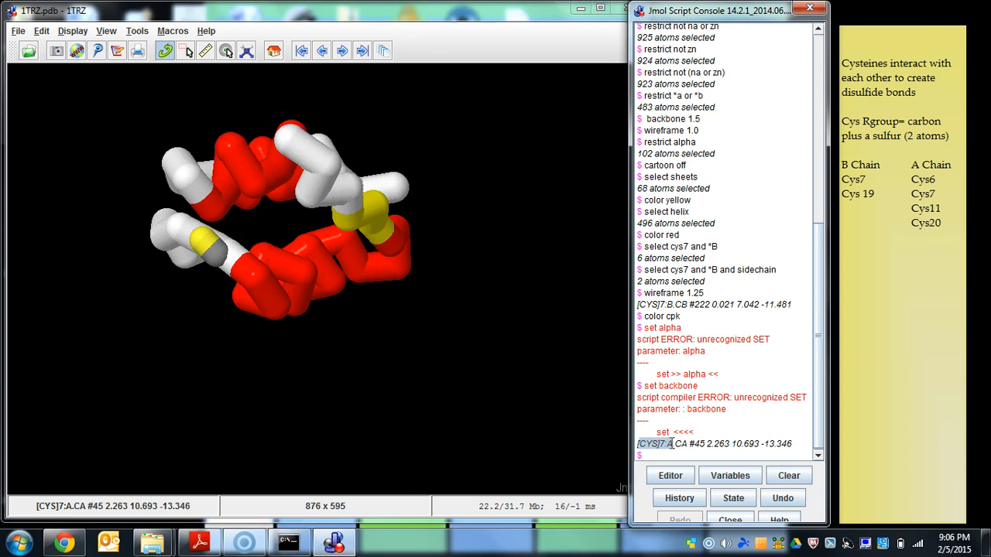
- Select chain A's cysteine 7 sidechain with "select cys7 and *A and sidechain", reusing the earlier chain B command
click(659, 457)
key(Up)
key(Up)
key(Up)
key(Up)
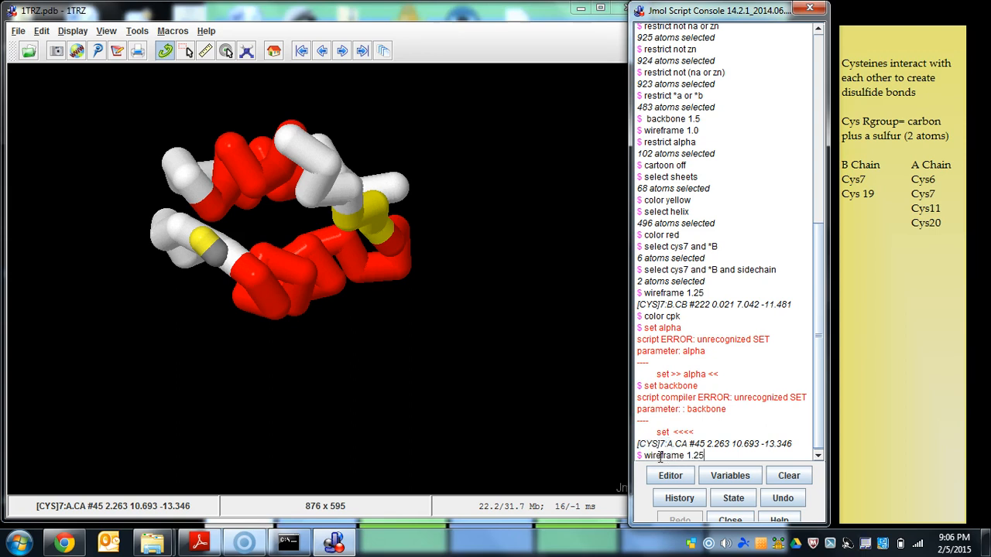
key(Up)
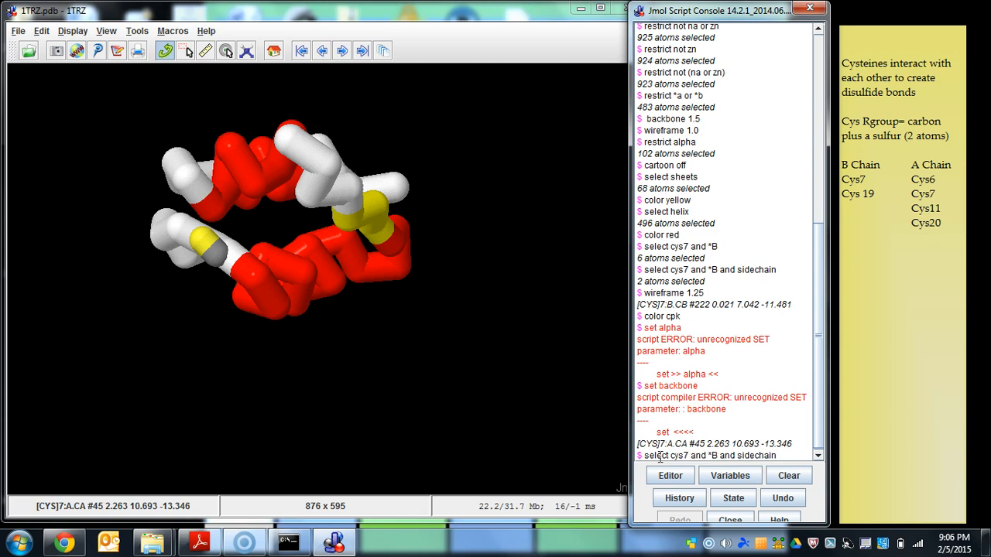
click(717, 456)
key(BackSpace)
text(A)
key(Return)
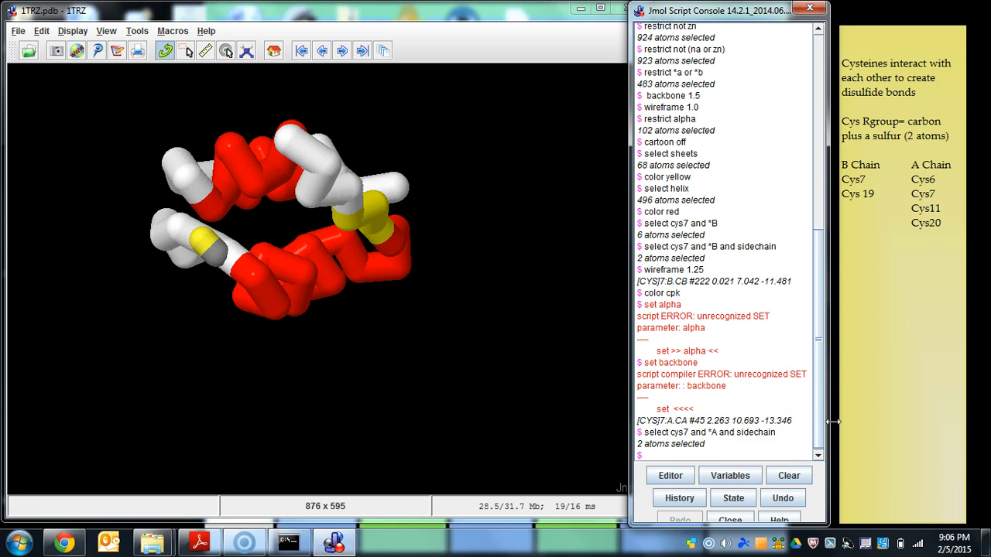
- Apply "wireframe 1.25" and "color cpk" to chain A's cysteine 7 sidechain, and inspect its contact with the chain B cysteine
key(Up)
key(Up)
key(Up)
key(Up)
key(Up)
key(Return)
text(color cpk)
key(Return)
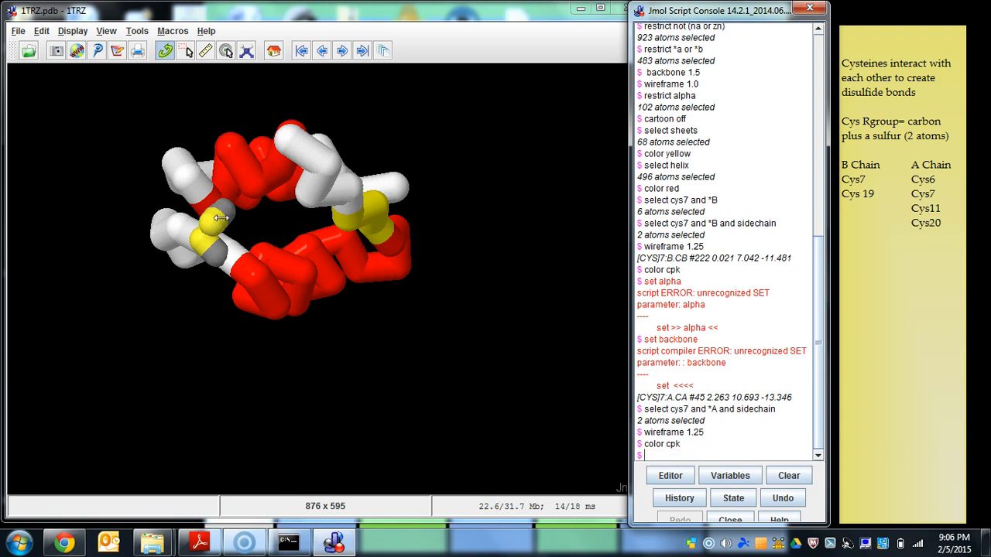
drag(225, 226, 302, 168)
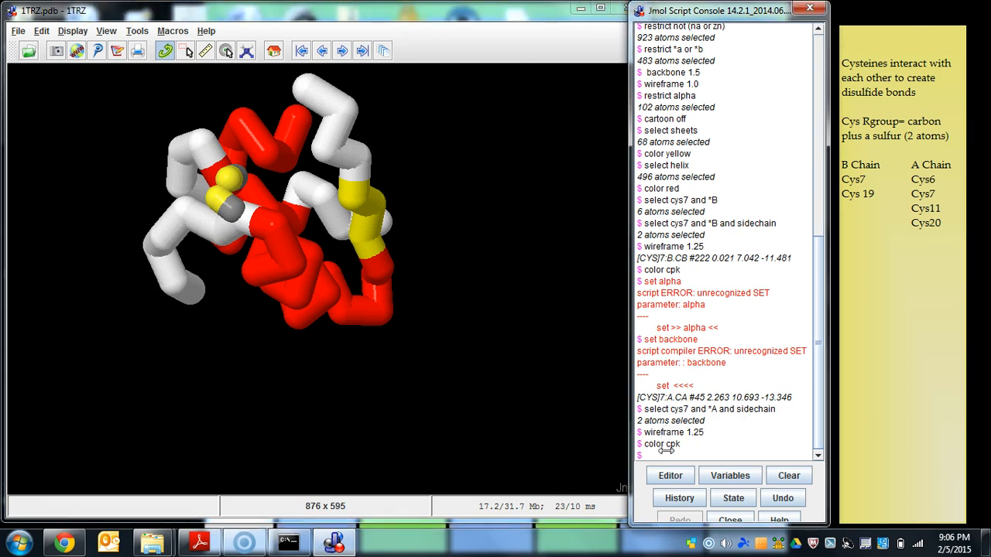
- Select chain B's cysteine 19 sidechain with "select cys19 and *B and sidechain"
key(Up)
key(Up)
key(Up)
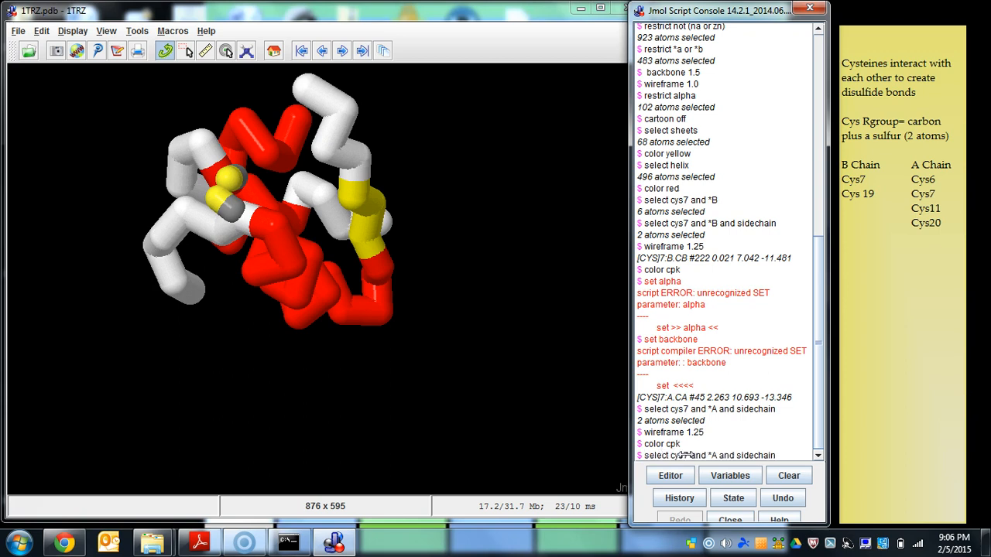
click(688, 455)
key(BackSpace)
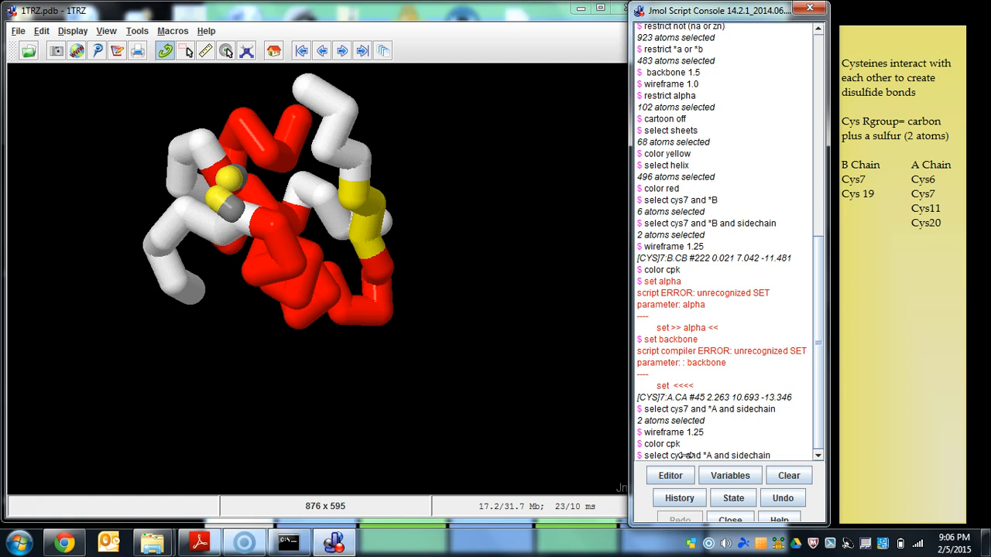
text(19)
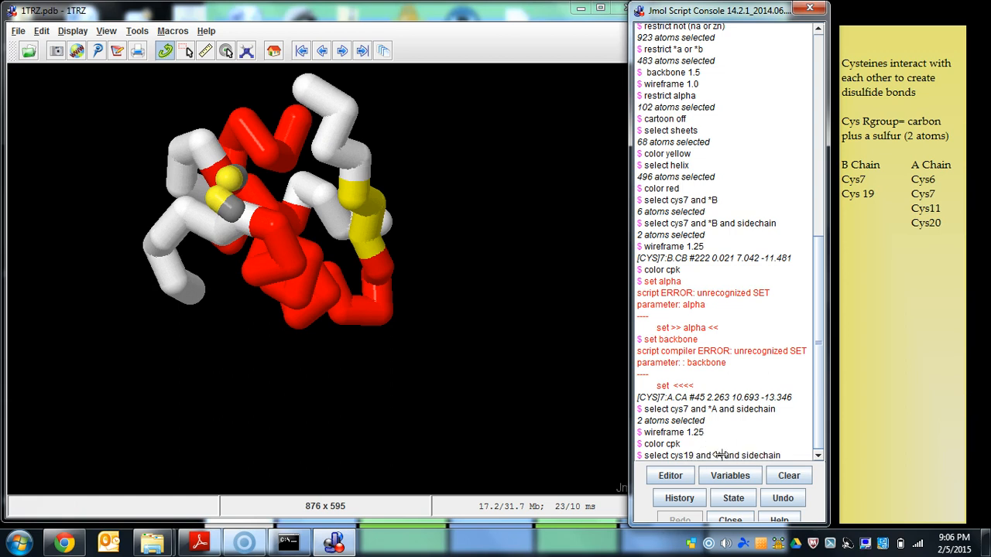
click(719, 455)
key(BackSpace)
text(B)
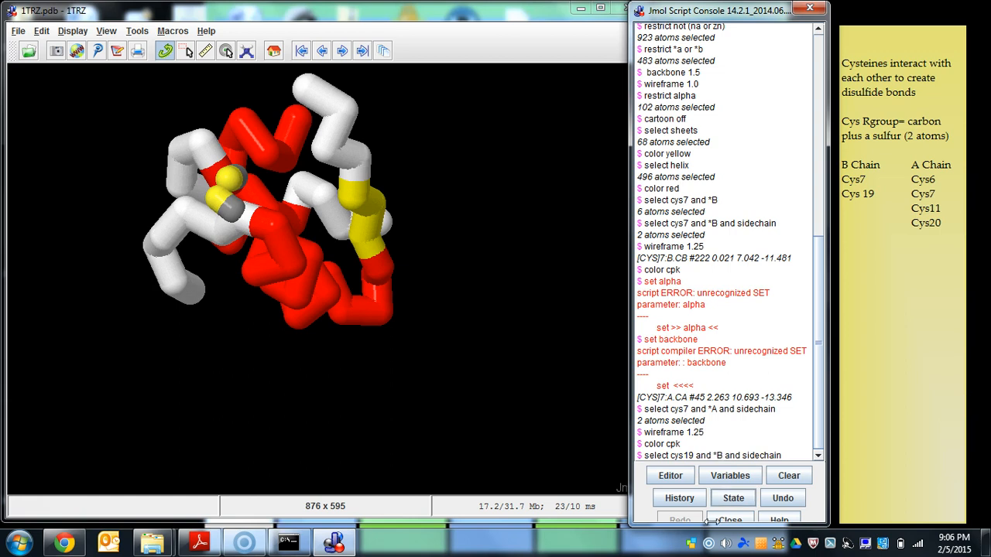
key(Return)
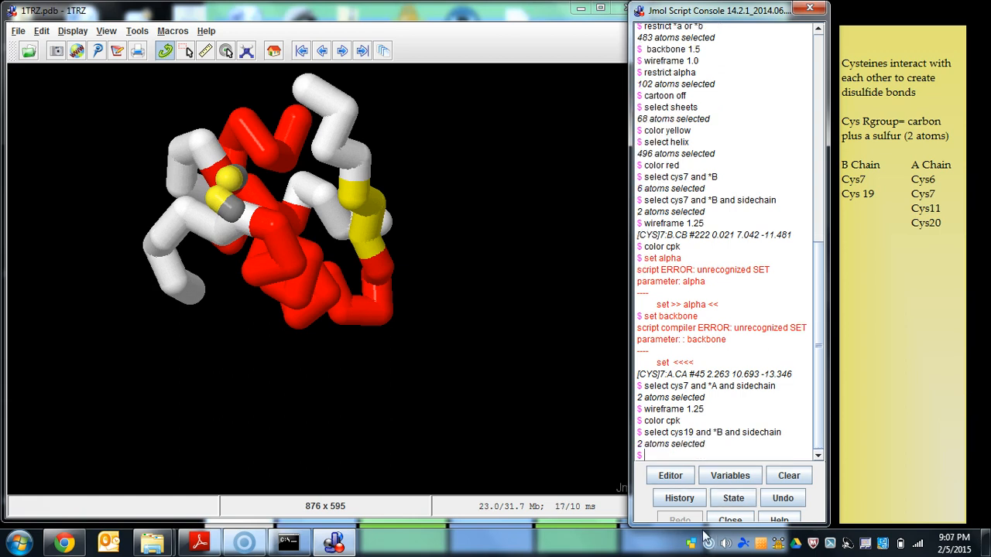
- Apply "wireframe 1.25" and "color cpk" to chain B's cysteine 19 sidechain, and inspect it on the model
key(Up)
key(Up)
key(Up)
key(Return)
key(Up)
key(Up)
key(Up)
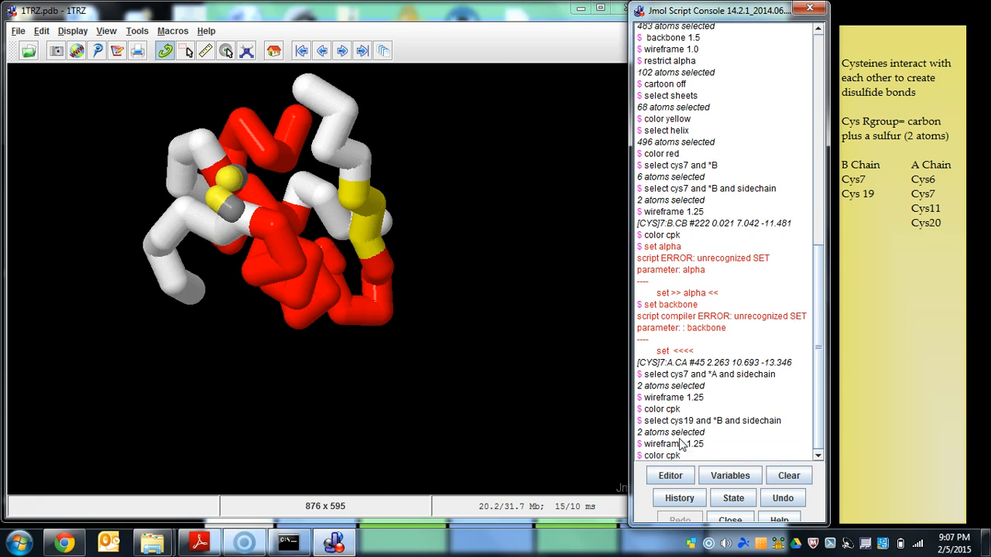
key(Return)
drag(471, 389, 421, 386)
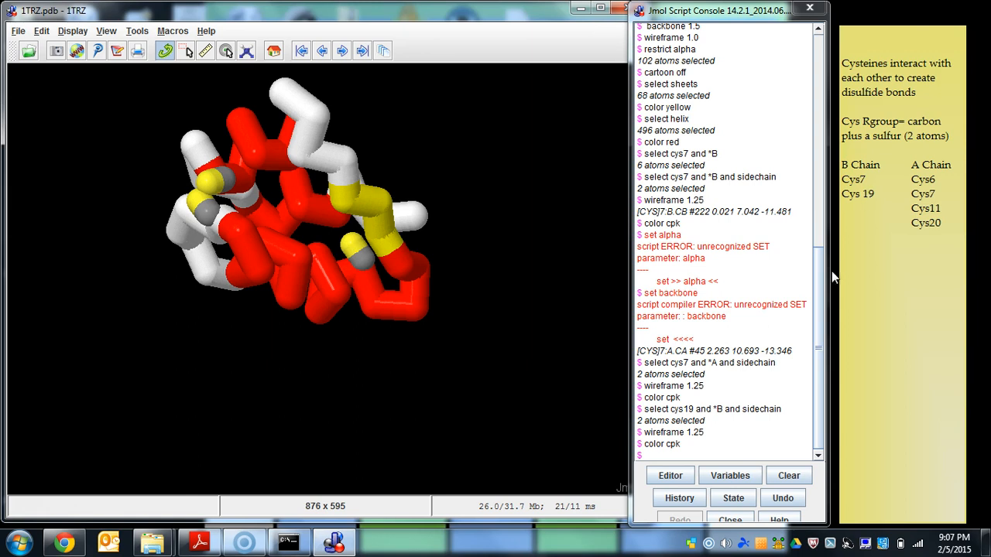
- Select chain A's cysteine 20 sidechain with "select cys20 and *A and sidechain"
key(Up)
key(Up)
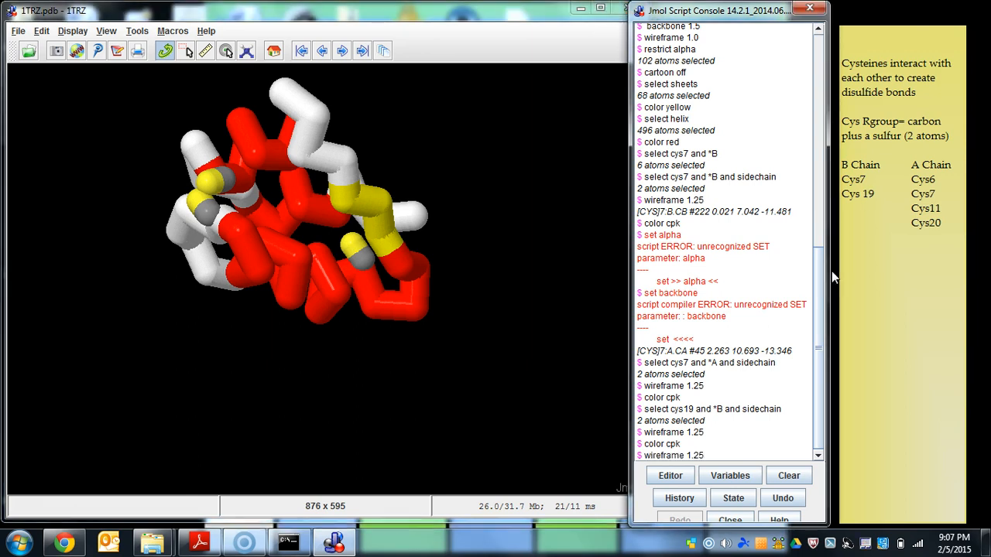
key(Up)
click(694, 455)
key(BackSpace)
key(BackSpace)
text(20)
click(721, 456)
key(BackSpace)
text(A)
key(Return)
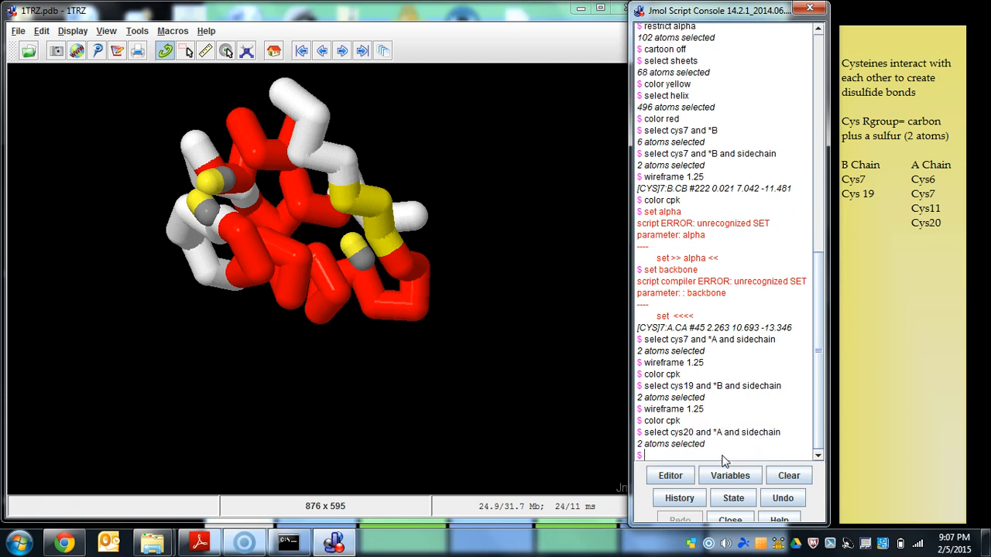
- Apply "wireframe 1.25" and "color cpk" to chain A's cysteine 20 sidechain, and inspect both cysteine pairs
key(Up)
key(Up)
key(Up)
key(Return)
key(Up)
key(Up)
key(Up)
key(Return)
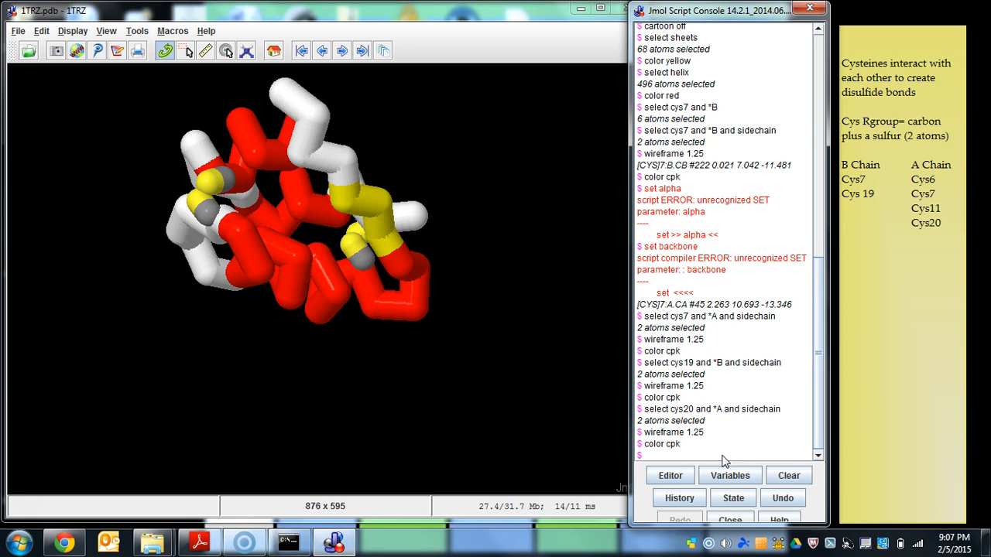
drag(363, 351, 417, 260)
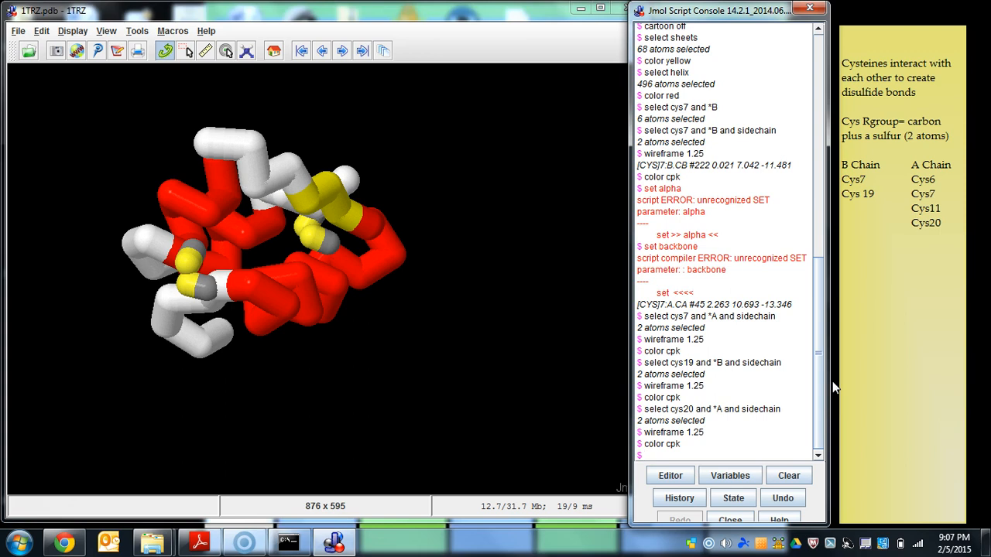
- Select chain A's cysteine 6 sidechain with "select cys6 and *A and sidechain"
text(select cys20 and *A and sidechain)
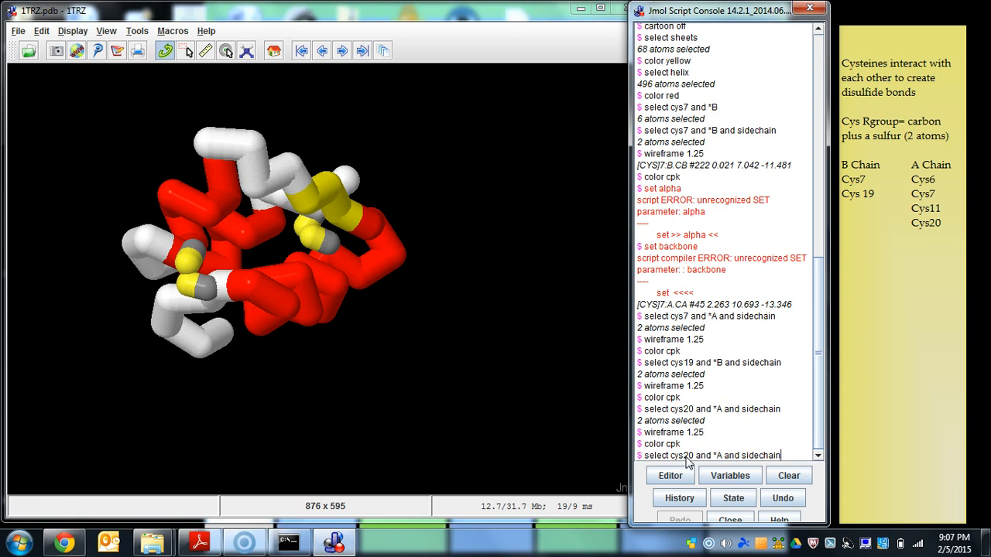
click(694, 457)
key(BackSpace)
key(BackSpace)
text(6)
key(Return)
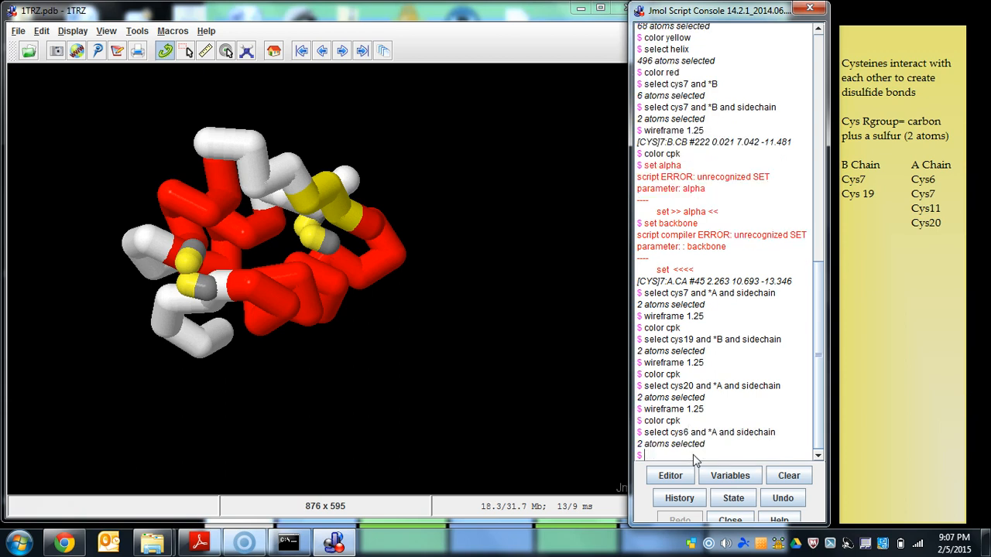
- Apply "wireframe 1.25" and "color cpk" to chain A's cysteine 6 sidechain, and inspect it on the model
key(Up)
key(Up)
key(Up)
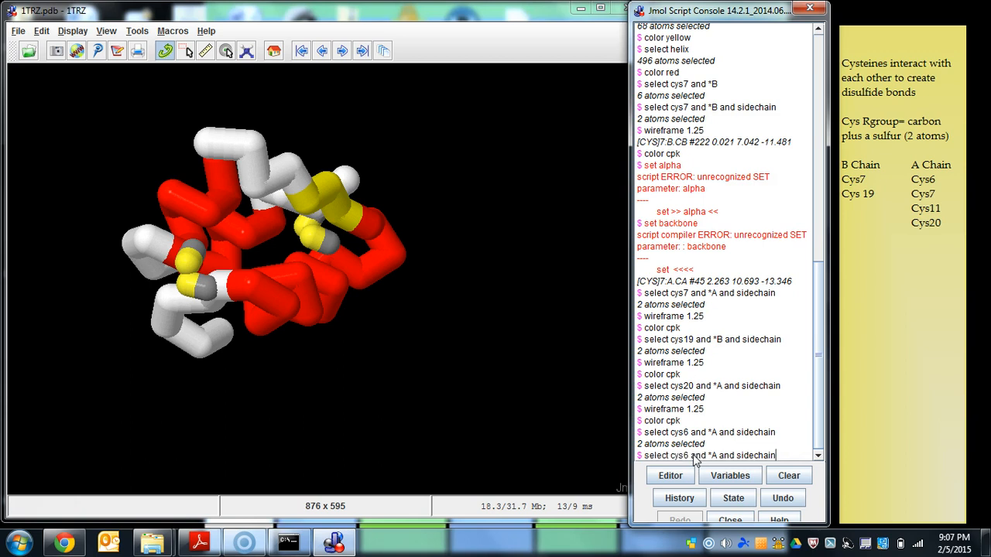
key(Return)
key(Up)
key(Up)
key(Up)
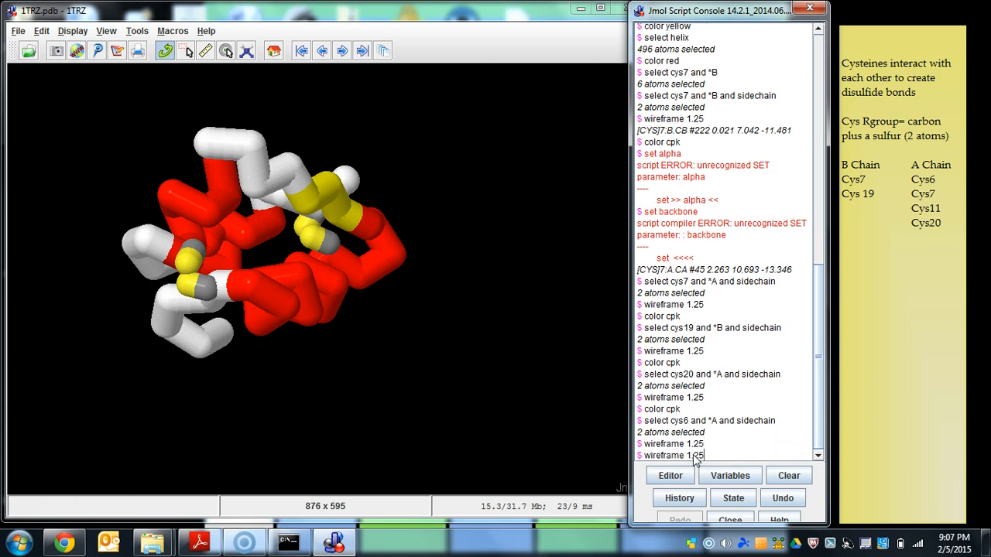
key(Return)
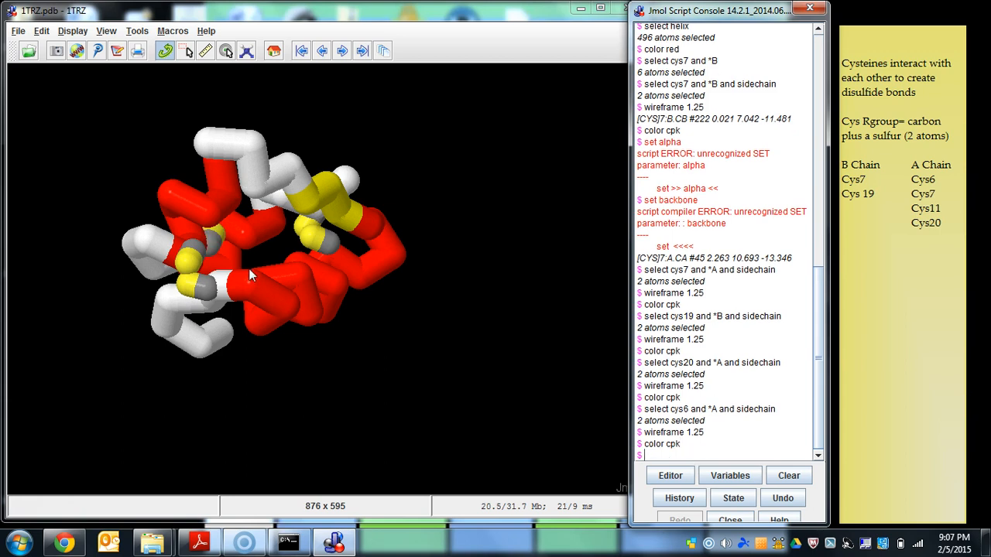
drag(472, 353, 585, 503)
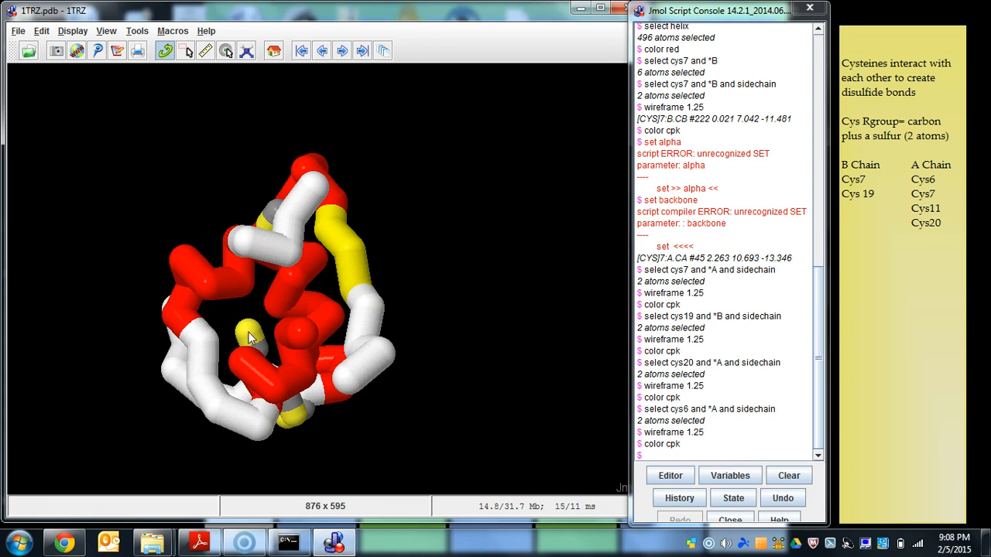
- Select chain A's cysteine 11 sidechain with "select cys11 and *A and sidechain"
click(686, 456)
key(Up)
key(Up)
key(Up)
click(686, 456)
key(BackSpace)
text(11)
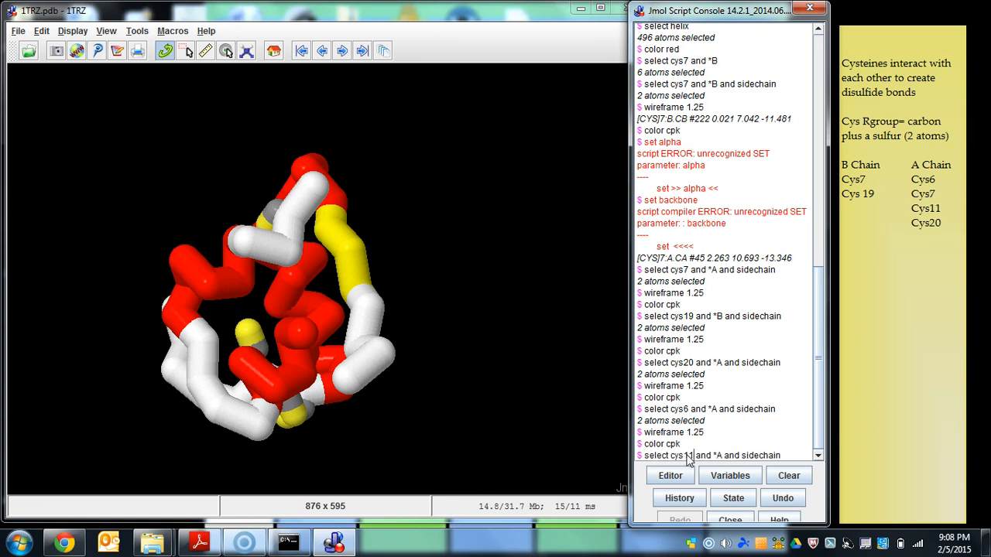
key(Return)
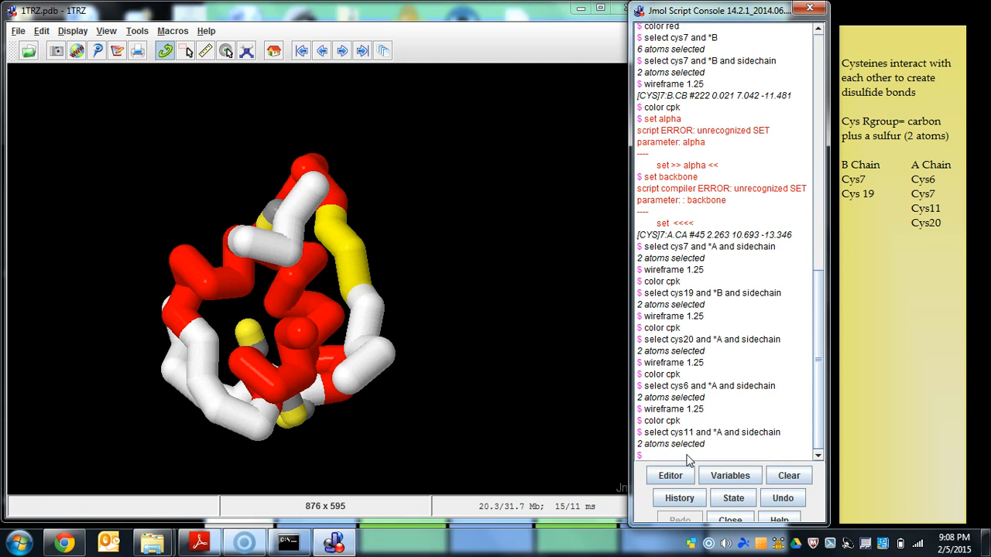
- Apply "wireframe 1.25" and "color cpk" to chain A's cysteine 11 sidechain, and inspect all three cysteine pairs
key(Up)
key(Up)
key(Up)
key(Return)
key(Up)
key(Up)
key(Up)
key(Return)
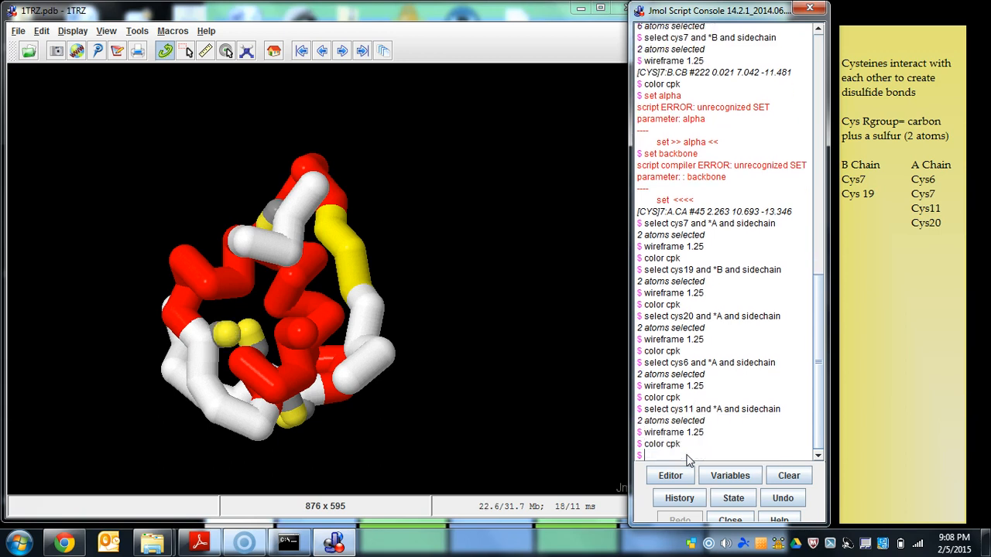
drag(419, 310, 325, 231)
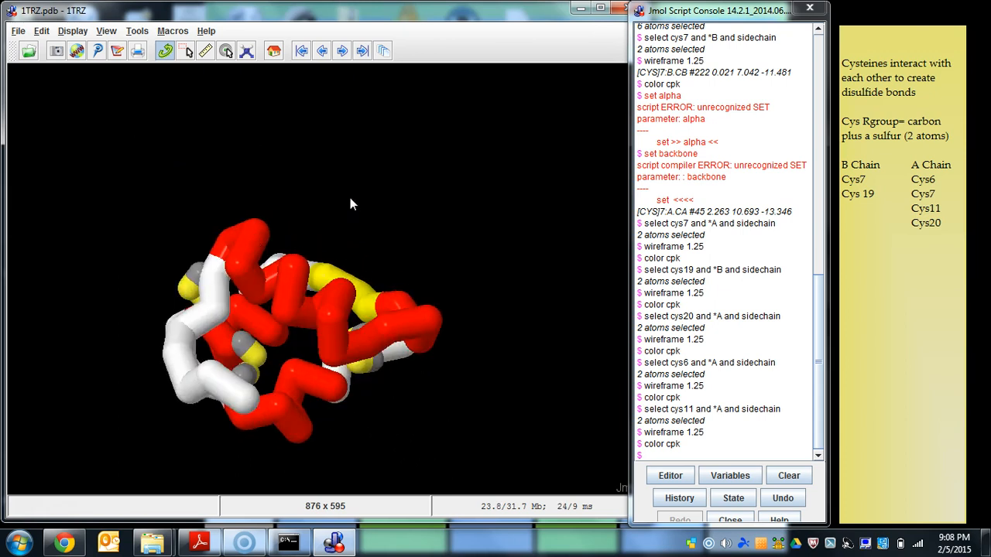
drag(456, 189, 11, 147)
drag(354, 233, 386, 211)
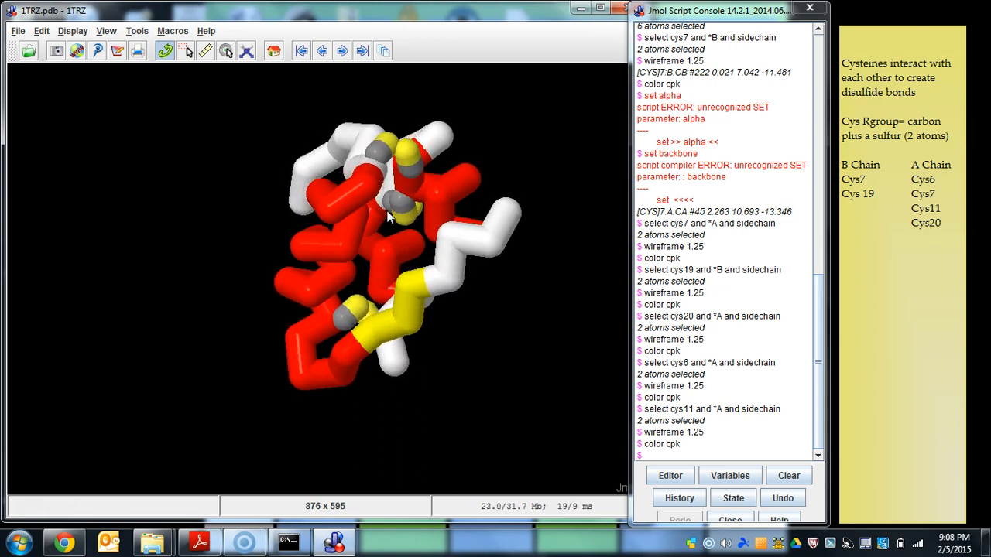
- Save the current view as a JPEG image named "1TRZ, Version1.jpg" in the insulin folder
click(18, 31)
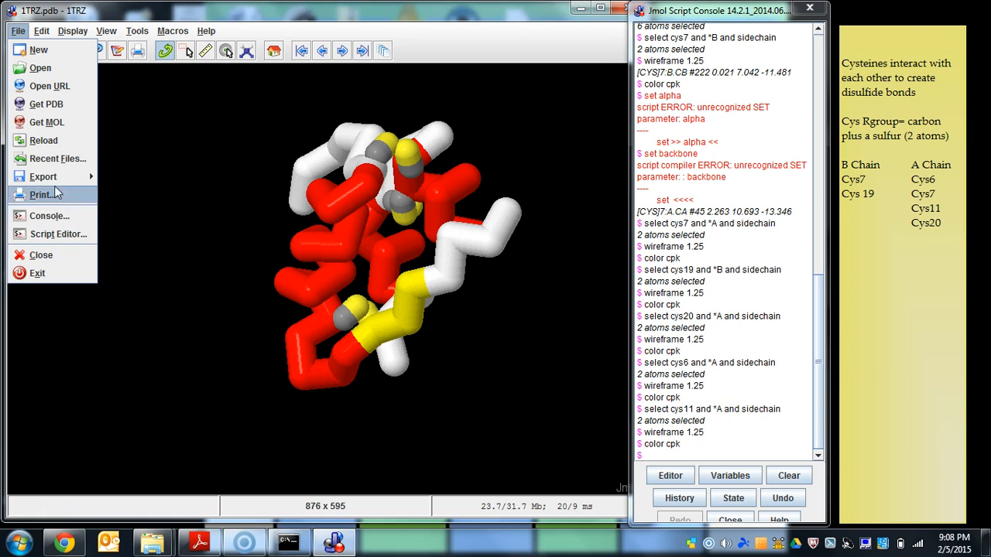
click(39, 31)
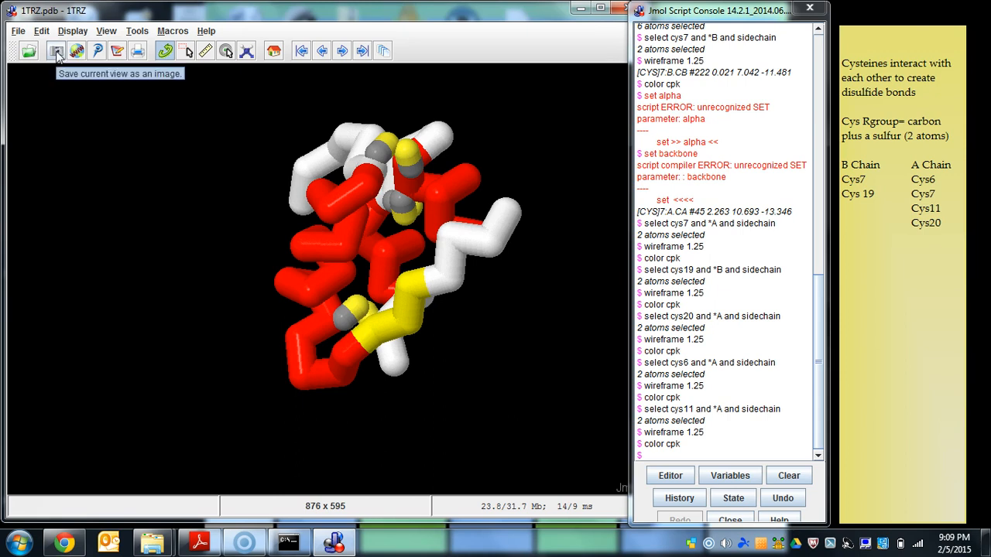
click(56, 52)
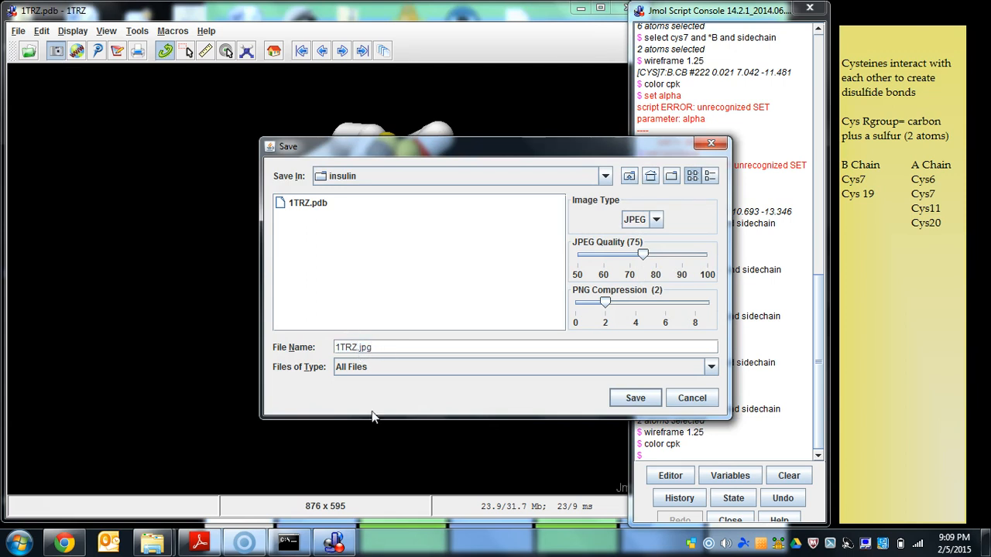
text(, Version1)
click(633, 402)
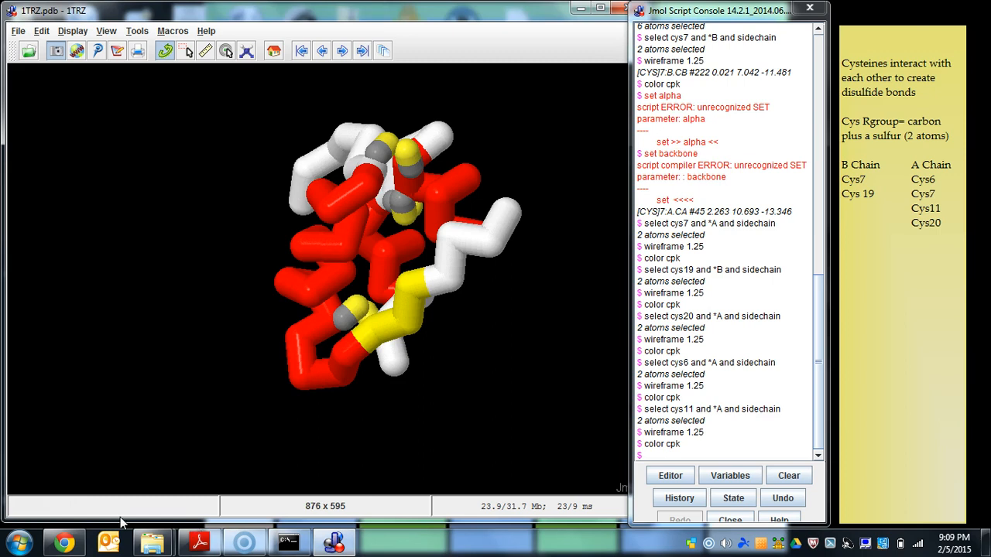
- Check the insulin folder in Windows Explorer for the saved file "1TRZ, Version1.jpg", and return to the Jmol model
mouse_move(143, 548)
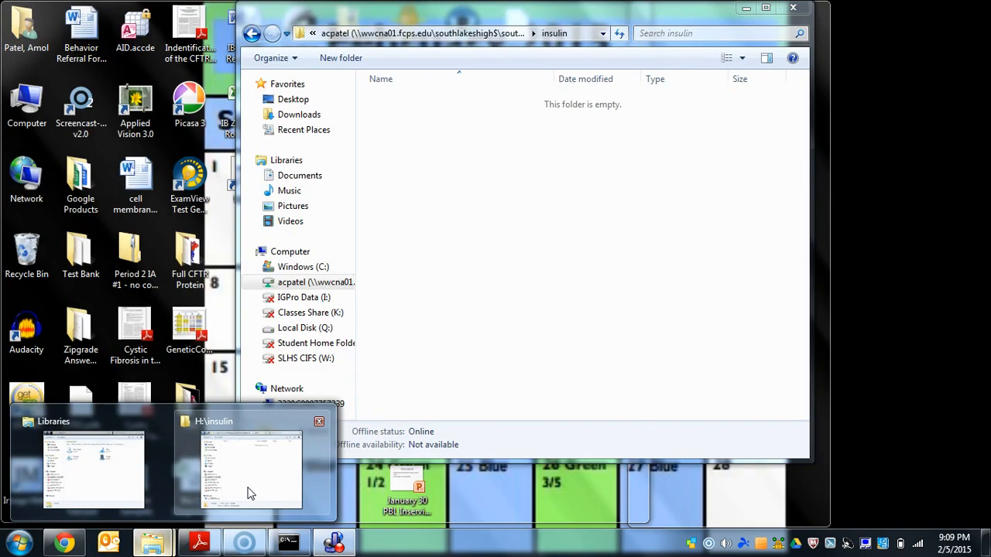
click(249, 493)
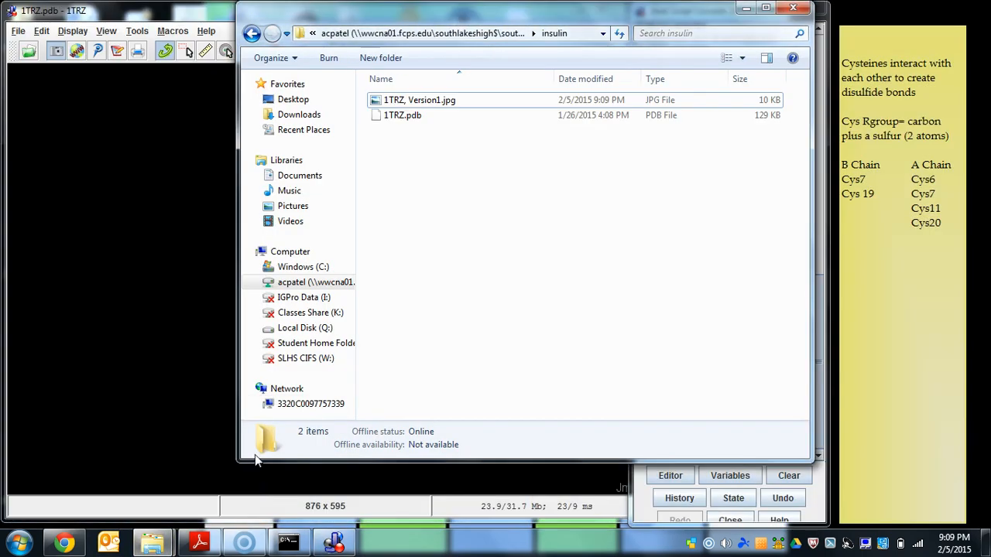
click(439, 101)
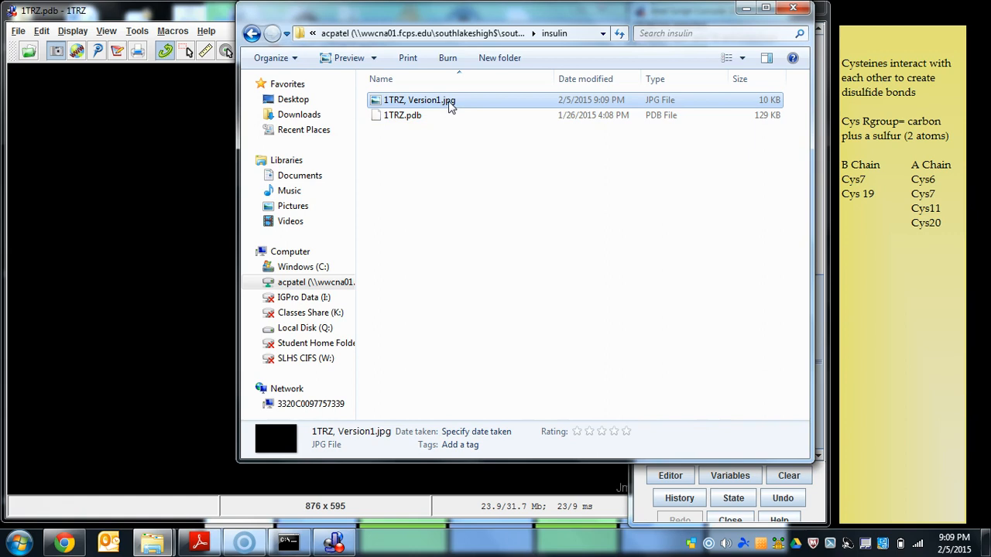
click(248, 176)
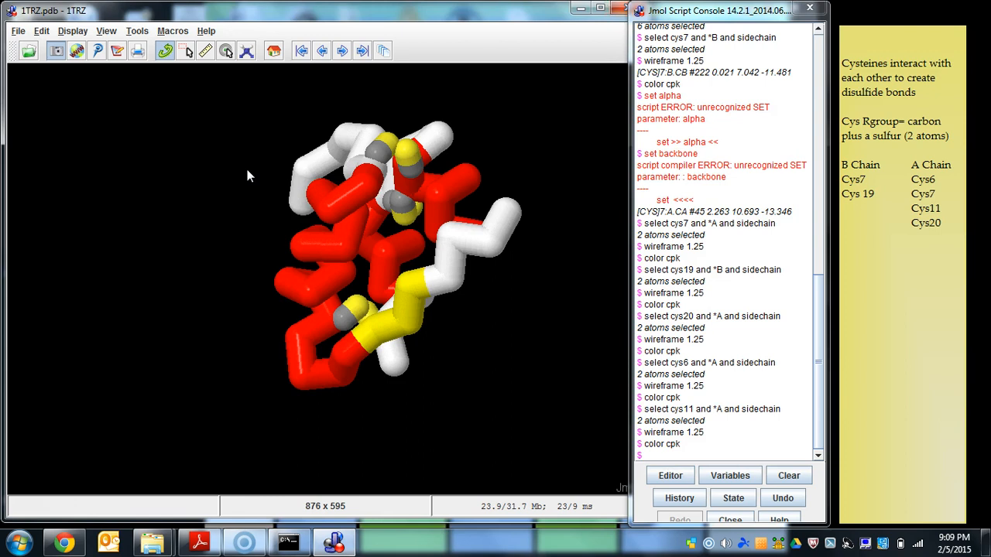
- Try to close the Jmol windows
click(693, 455)
right_click(348, 551)
right_click(339, 547)
click(349, 507)
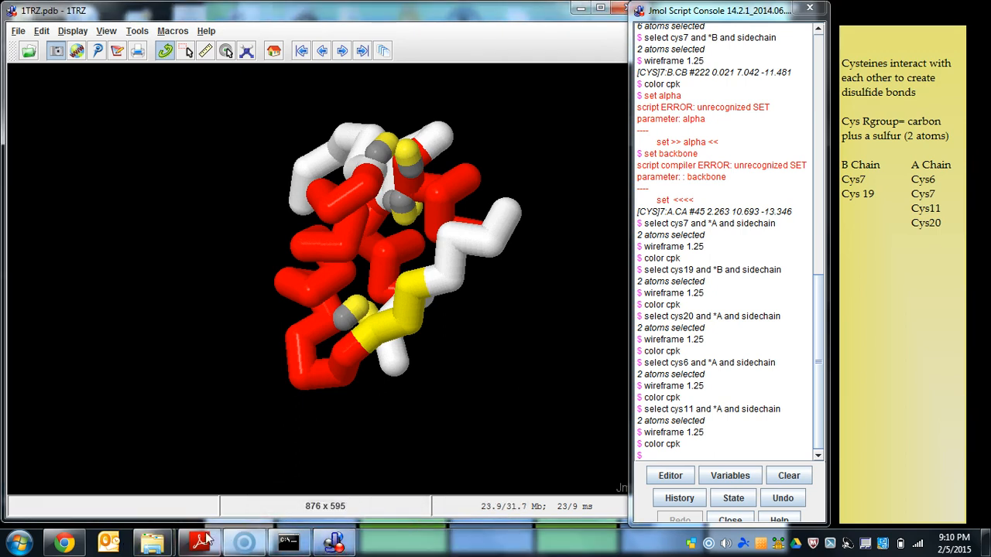
- Try to view "1TRZ, Version1.jpg" from the insulin folder in Windows Photo Viewer, and return to Jmol
click(154, 544)
click(232, 449)
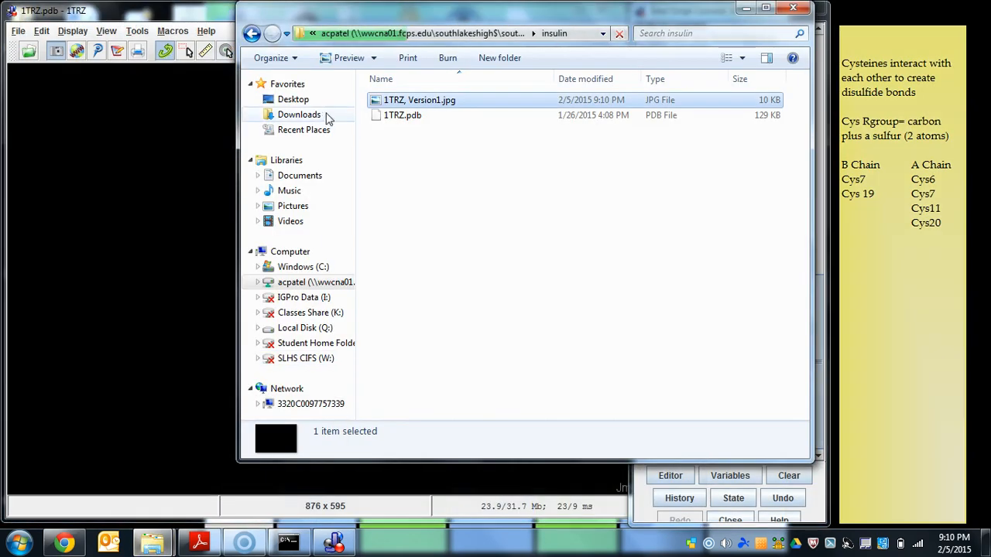
double_click(409, 98)
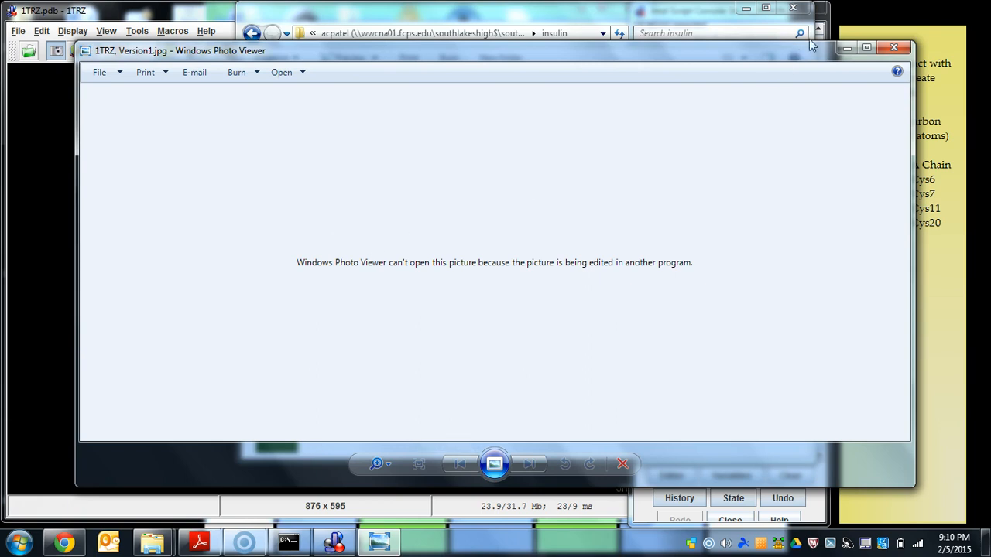
click(894, 47)
click(241, 276)
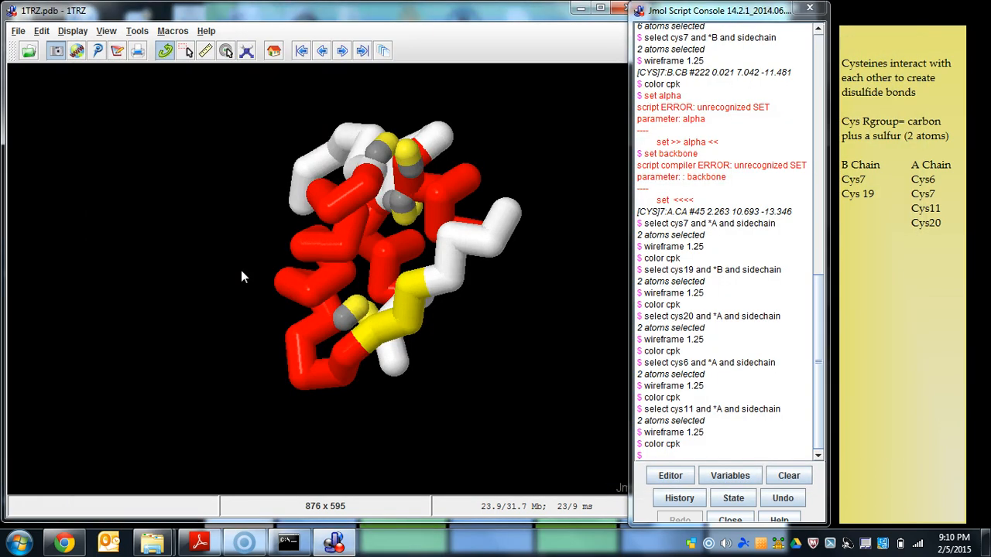
- Close Jmol and the Photo Viewer window showing "1TRZ, Version1.jpg"
right_click(333, 544)
click(346, 509)
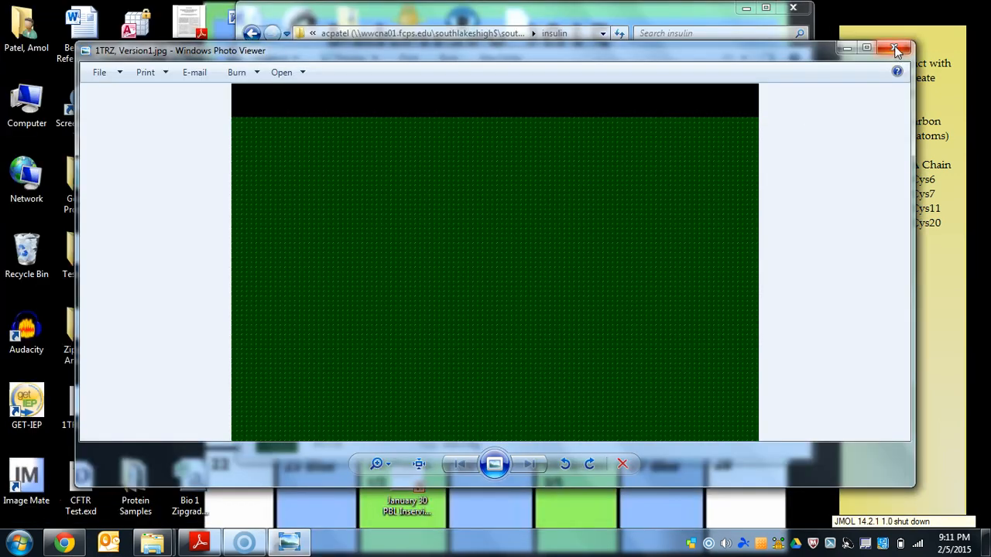
click(895, 27)
click(624, 205)
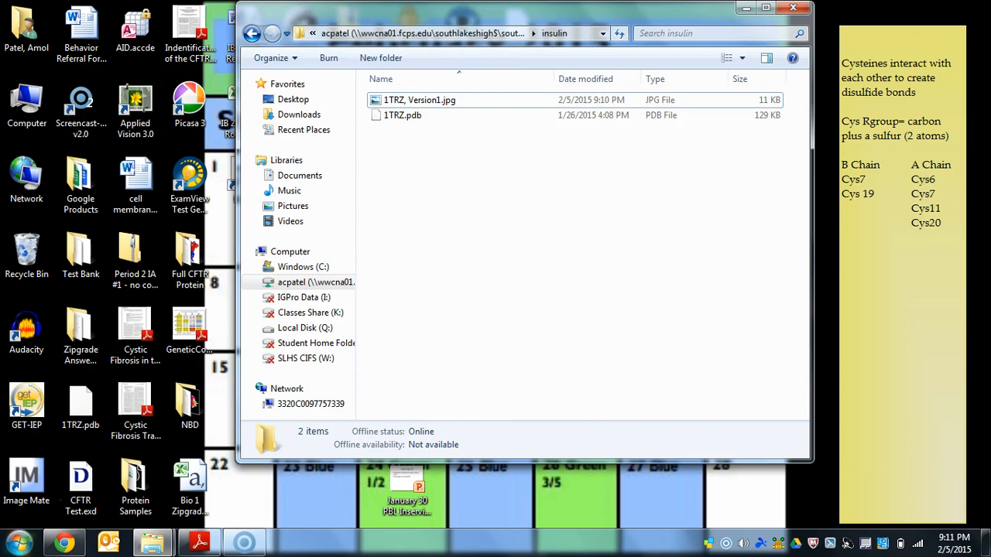
- Relaunch JMOL 14.2.1 and browse to the personal network drive in its file-opening dialog
click(18, 542)
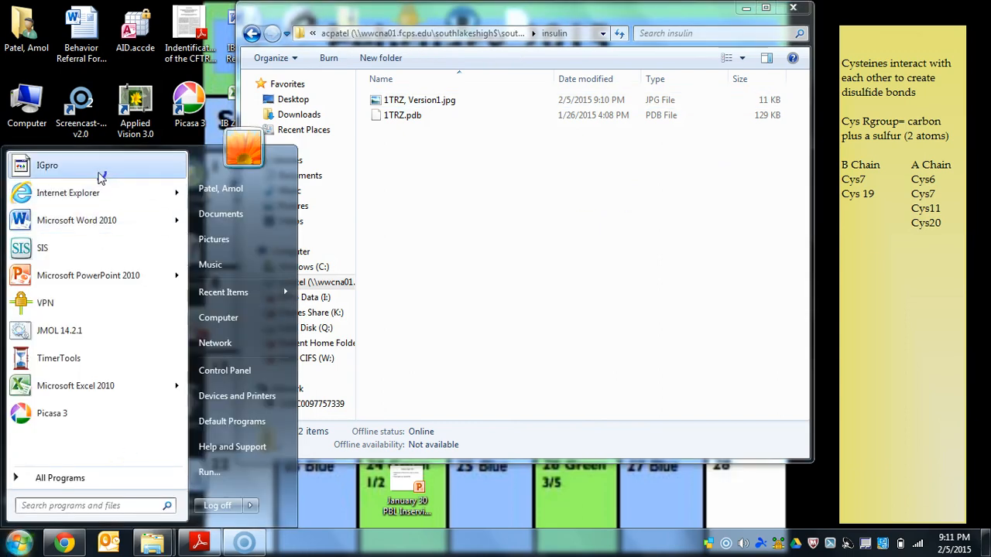
click(47, 332)
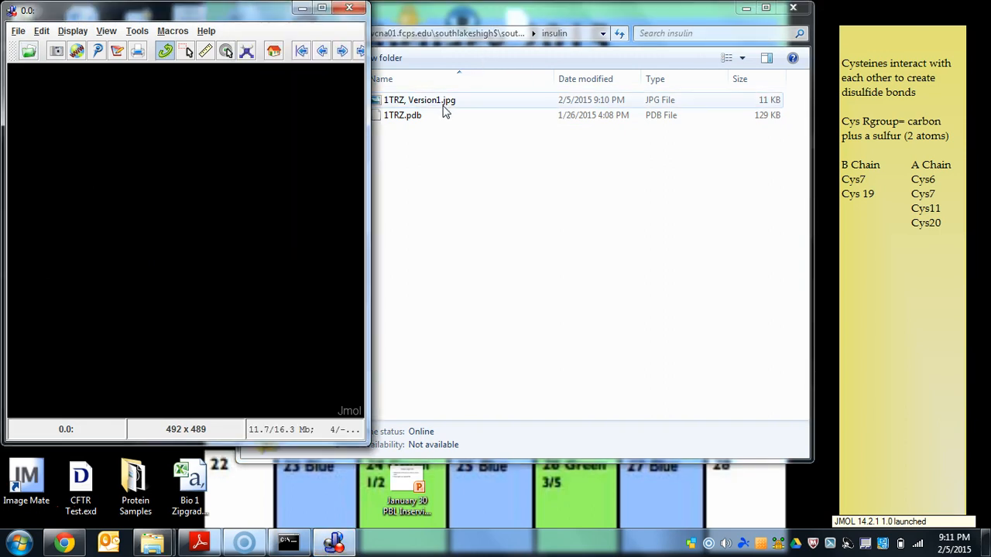
click(28, 50)
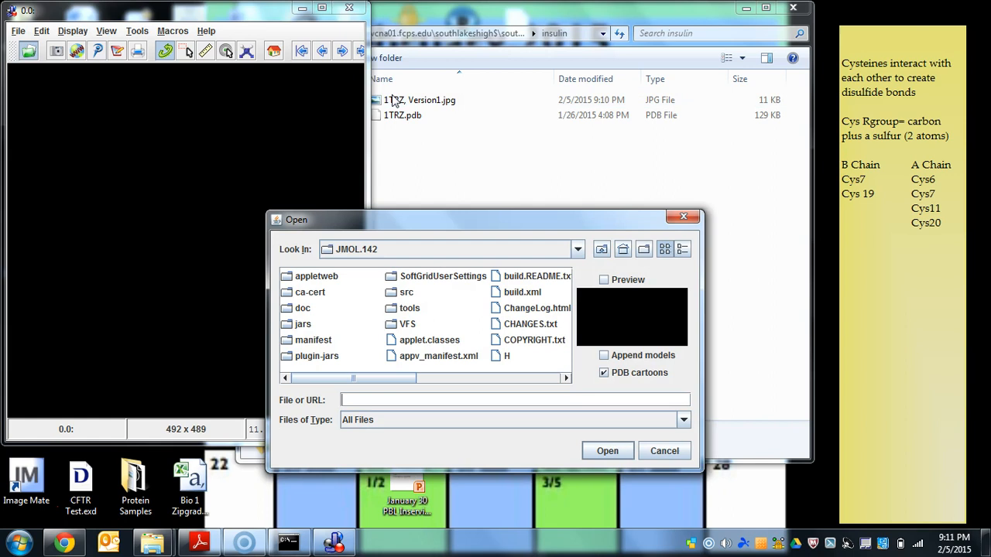
click(577, 249)
drag(578, 323, 578, 302)
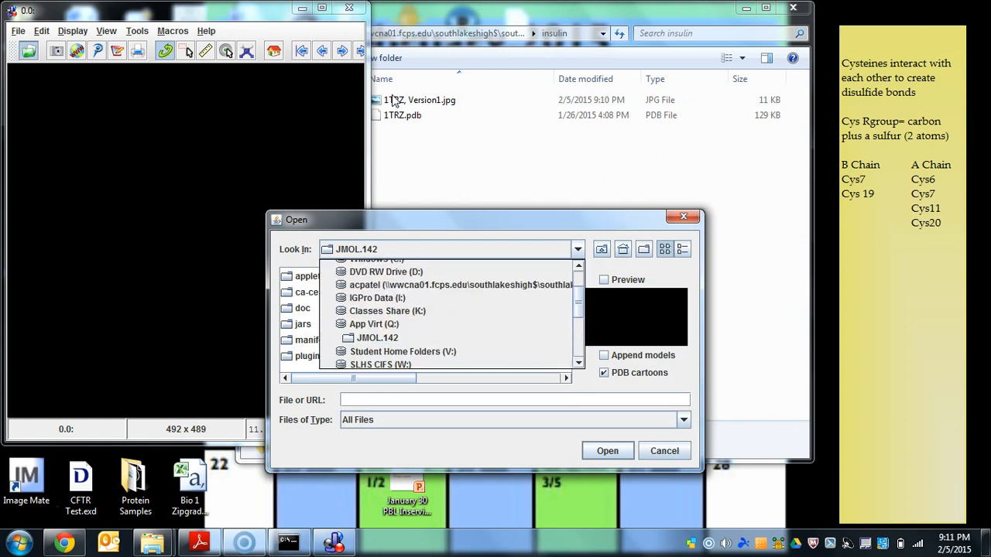
click(548, 280)
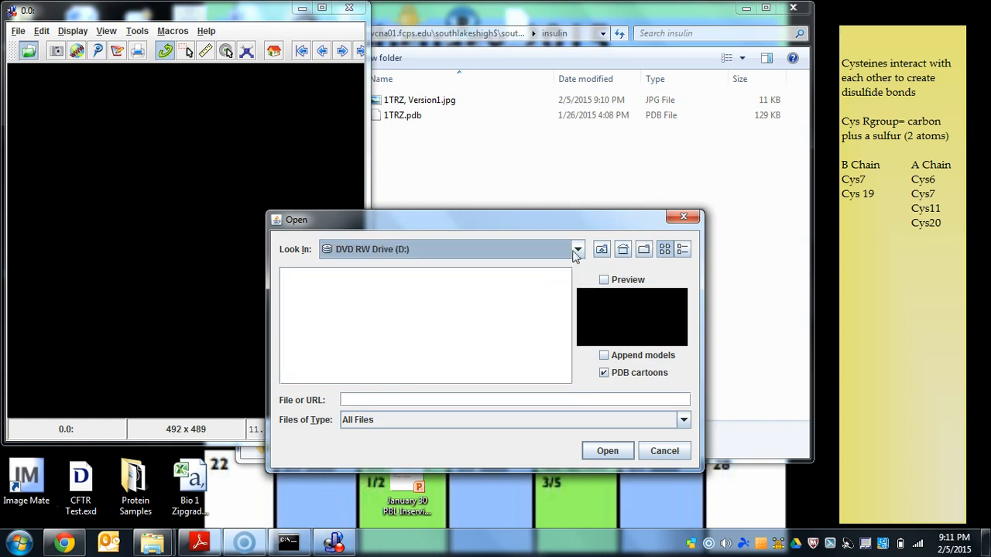
click(576, 254)
click(521, 291)
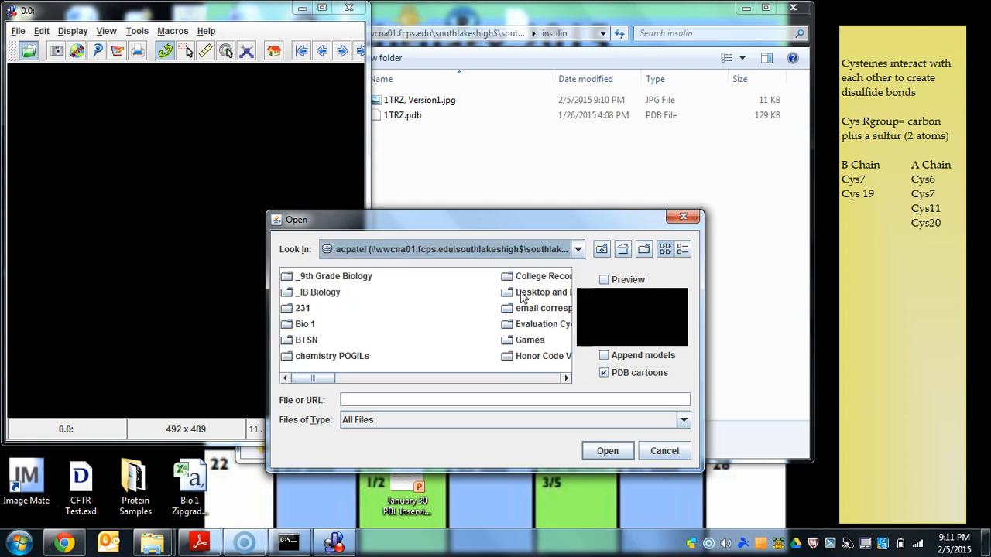
- Open "1TRZ, Version1.jpg" from the insulin folder in Jmol, and inspect the reloaded model from several angles
drag(335, 379, 376, 379)
click(439, 280)
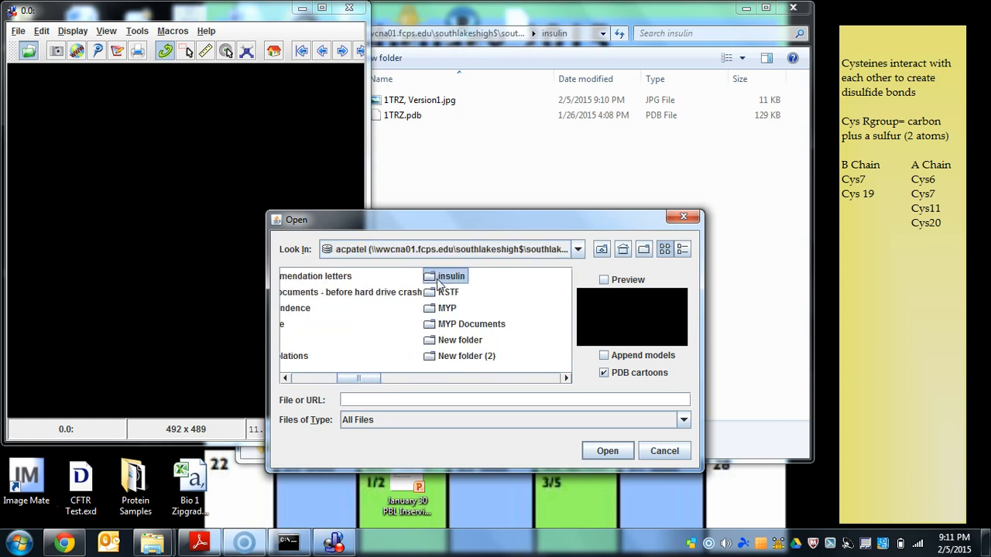
double_click(439, 282)
click(342, 276)
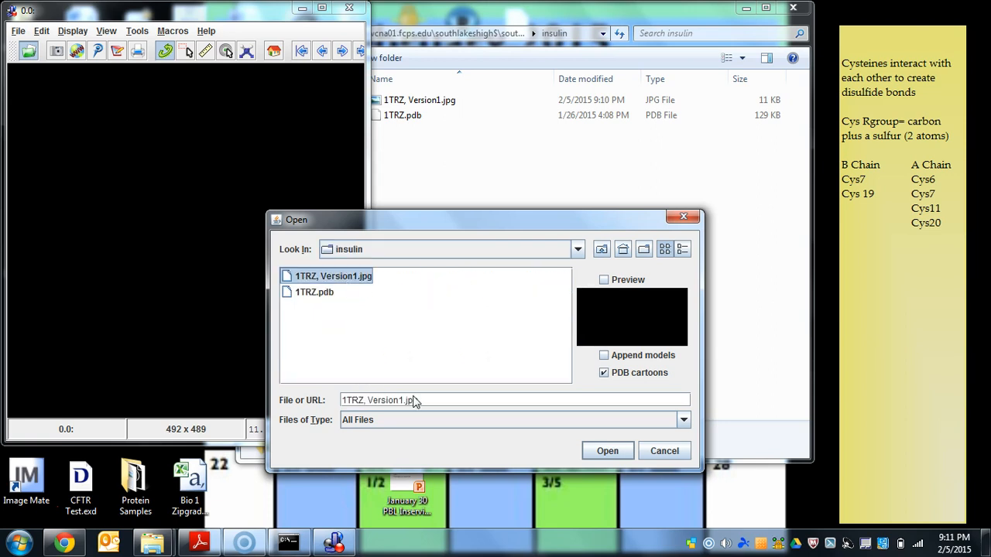
click(584, 451)
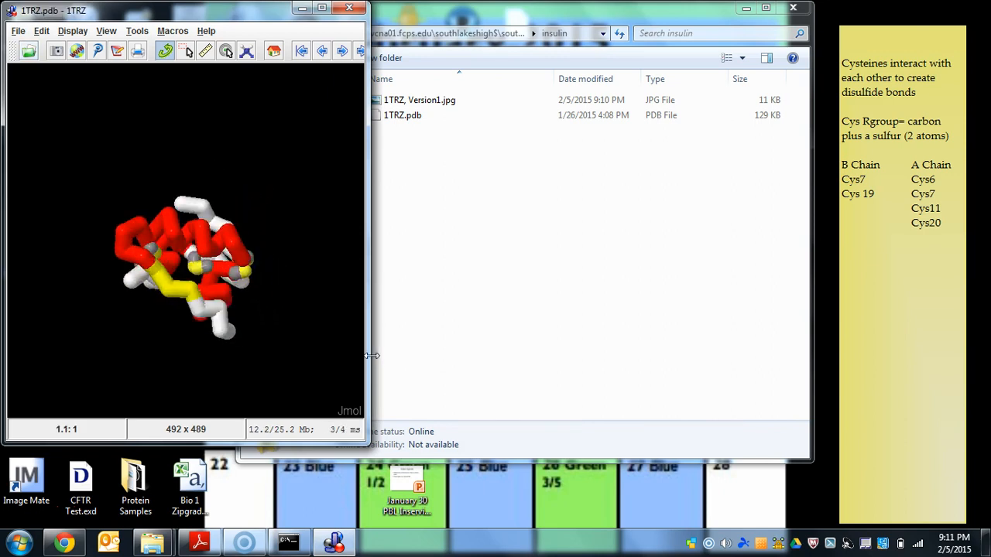
drag(371, 356, 338, 211)
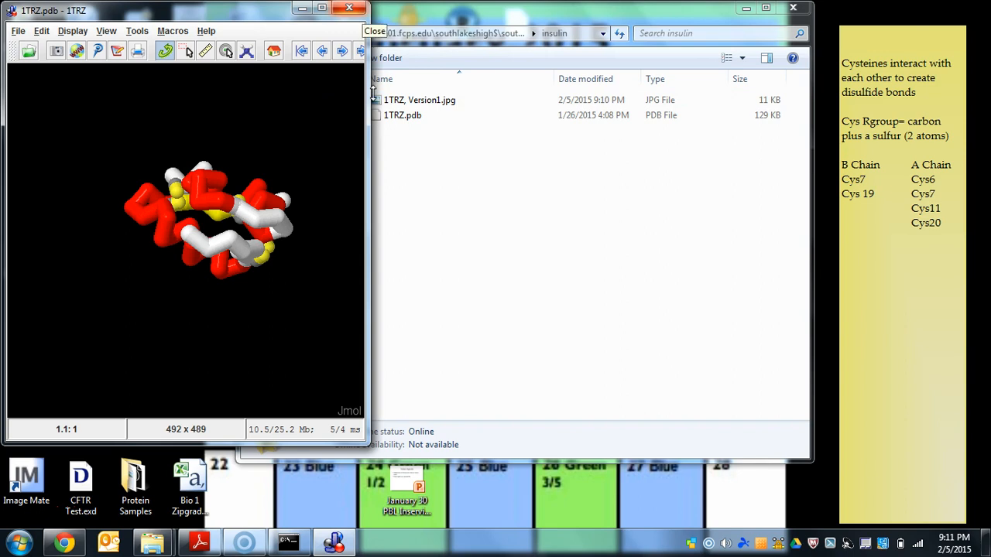
drag(294, 194, 204, 268)
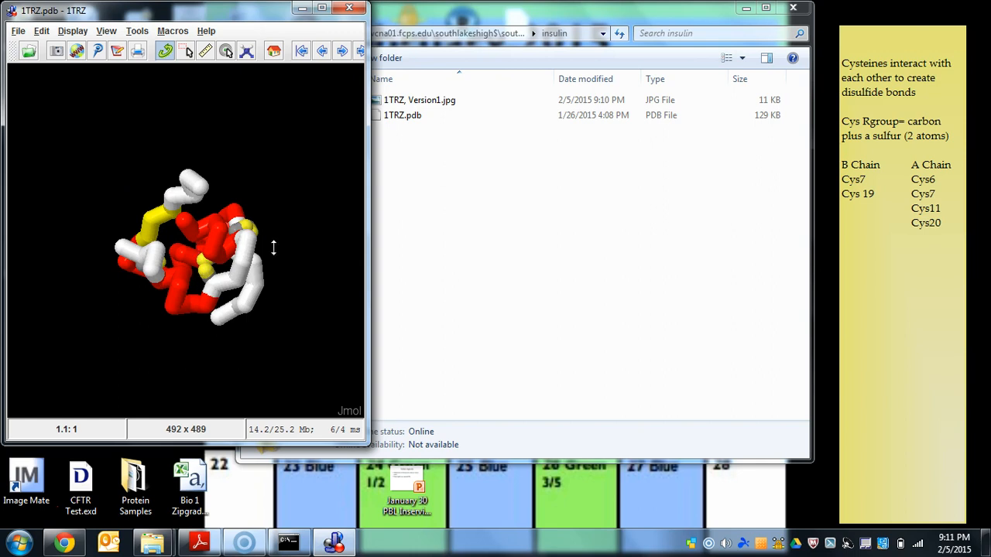
drag(274, 246, 94, 219)
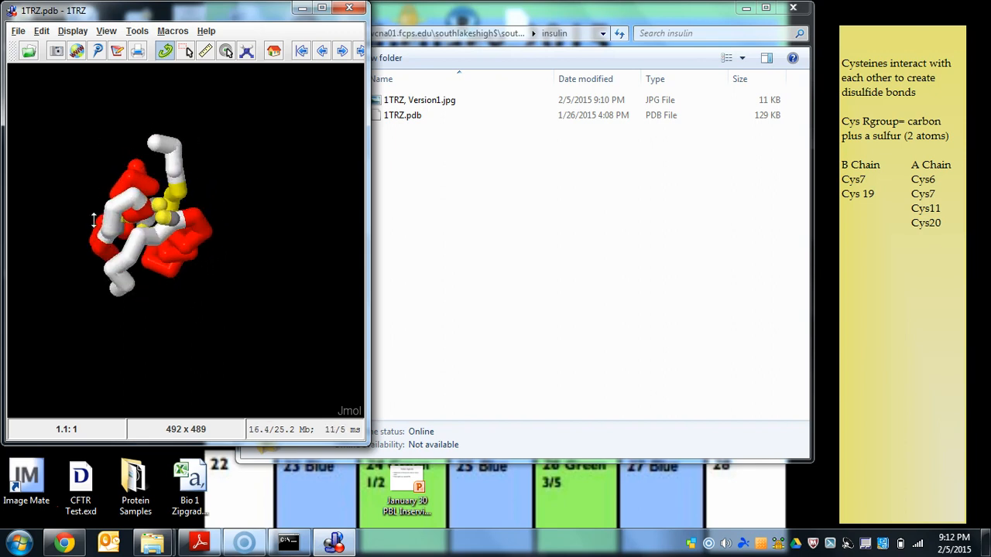